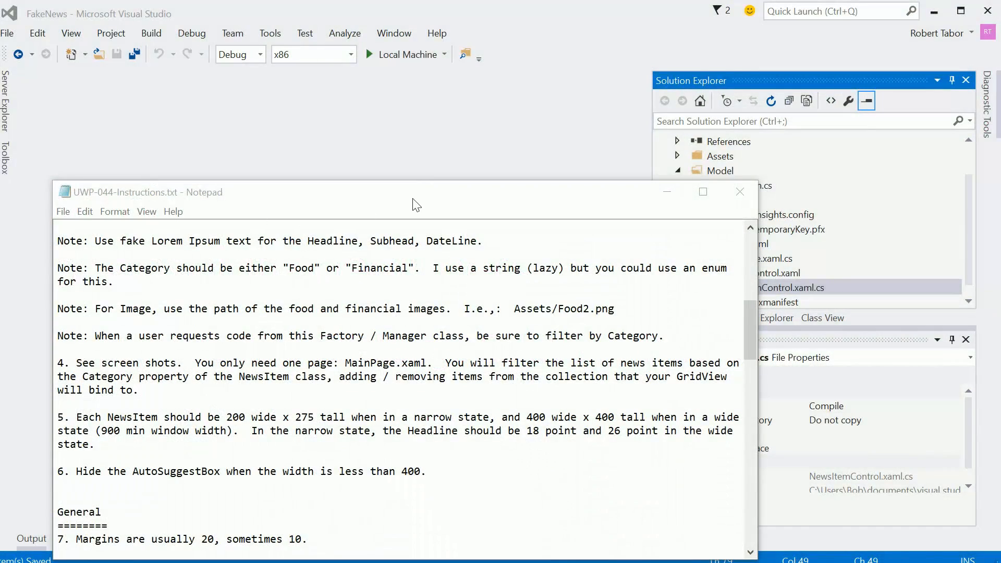
Review requirements 5 and 6 in the notes: NewsItem size, 900 minimum width, headline size, AutoSuggestBox hiding.
mouse_move(415, 201)
mouse_down()
mouse_move(397, 88)
mouse_move(409, 54)
mouse_up()
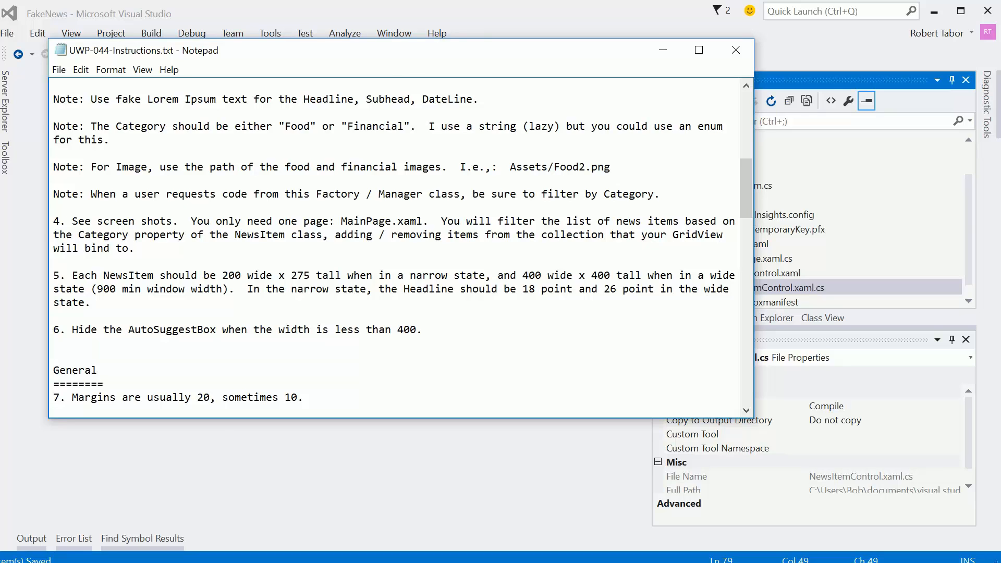
drag(424, 329, 53, 276)
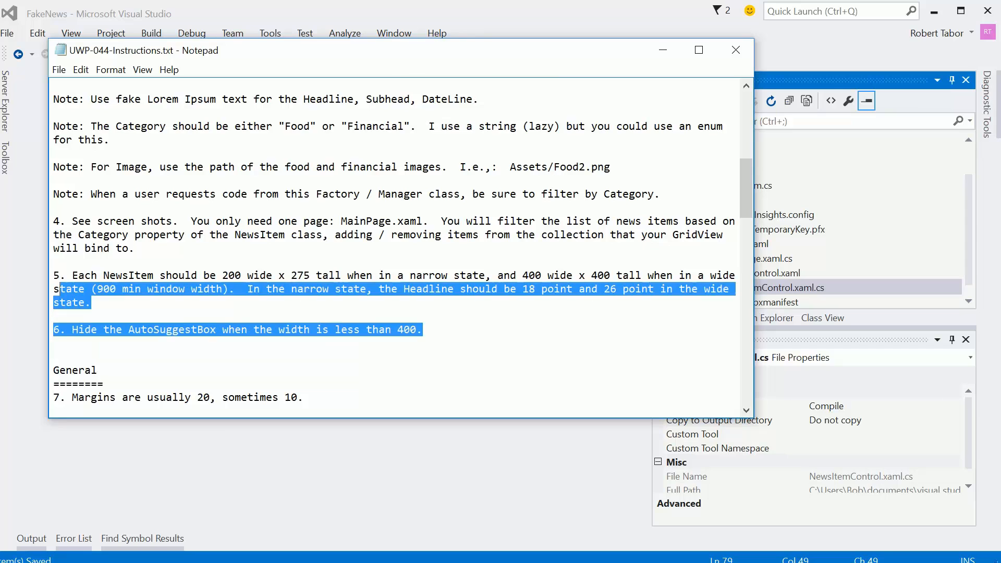
click(106, 276)
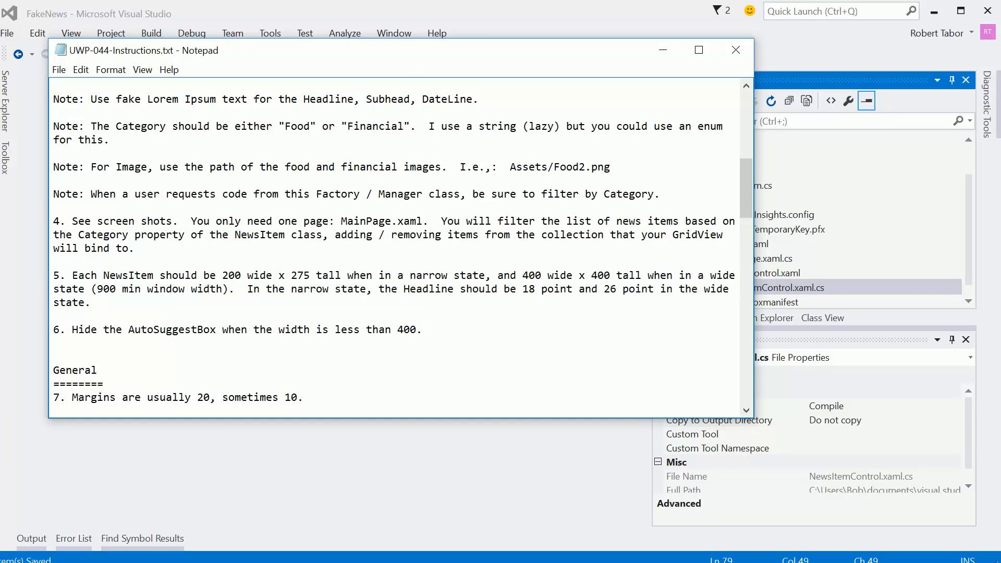
mouse_move(78, 275)
mouse_down()
mouse_move(618, 276)
mouse_move(191, 288)
mouse_up()
click(190, 288)
drag(91, 289, 235, 289)
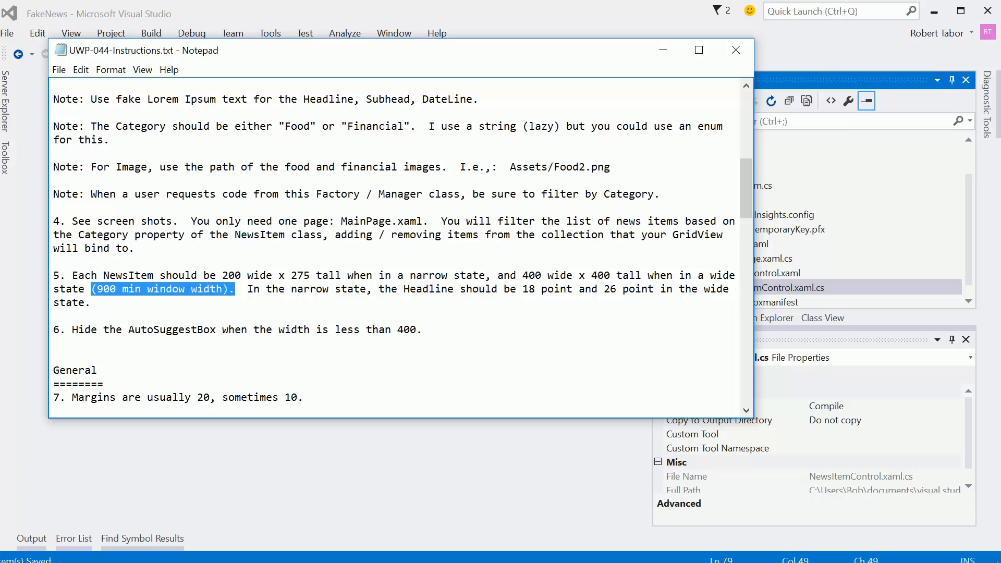
click(247, 288)
drag(247, 288, 92, 302)
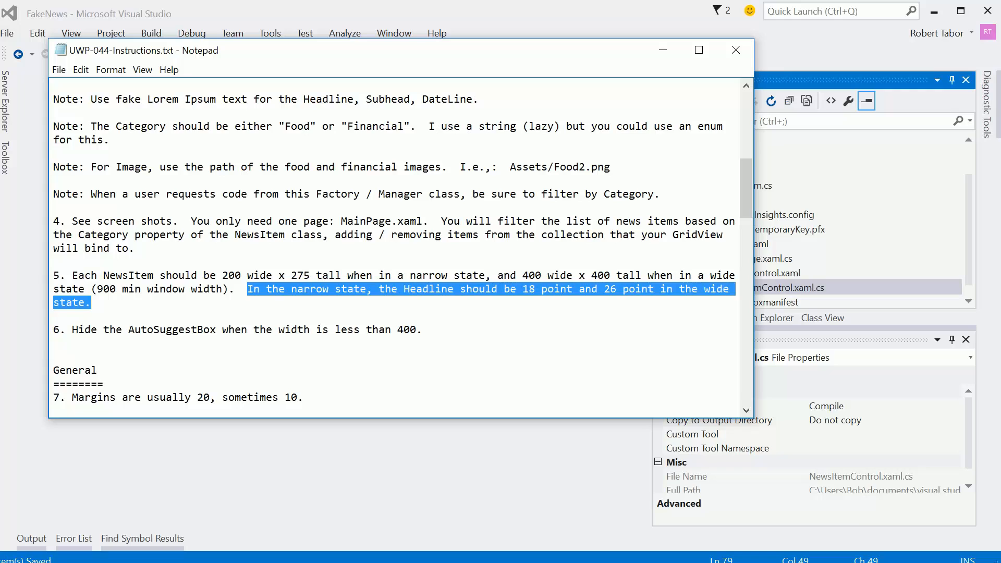
click(72, 330)
drag(72, 328, 418, 330)
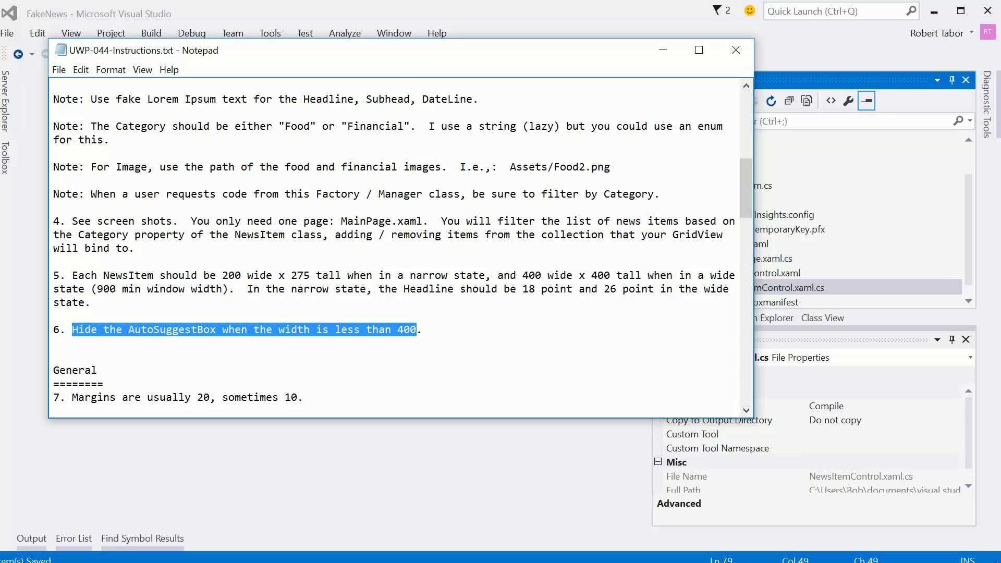
click(92, 302)
drag(423, 330, 53, 330)
click(92, 302)
drag(91, 302, 54, 275)
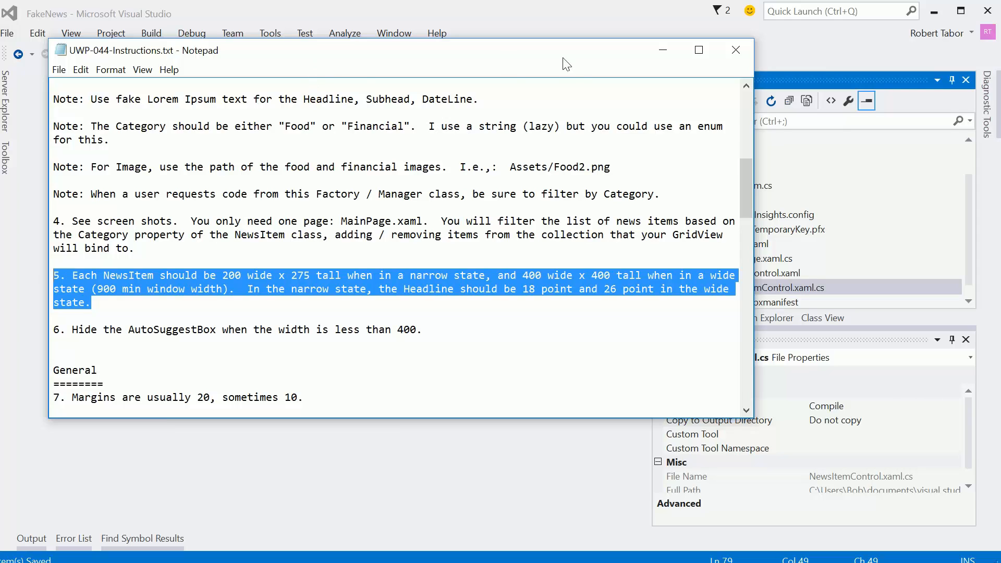
Put the notes away and open NewsItemControl.xaml with blank lines after the row definitions.
click(659, 50)
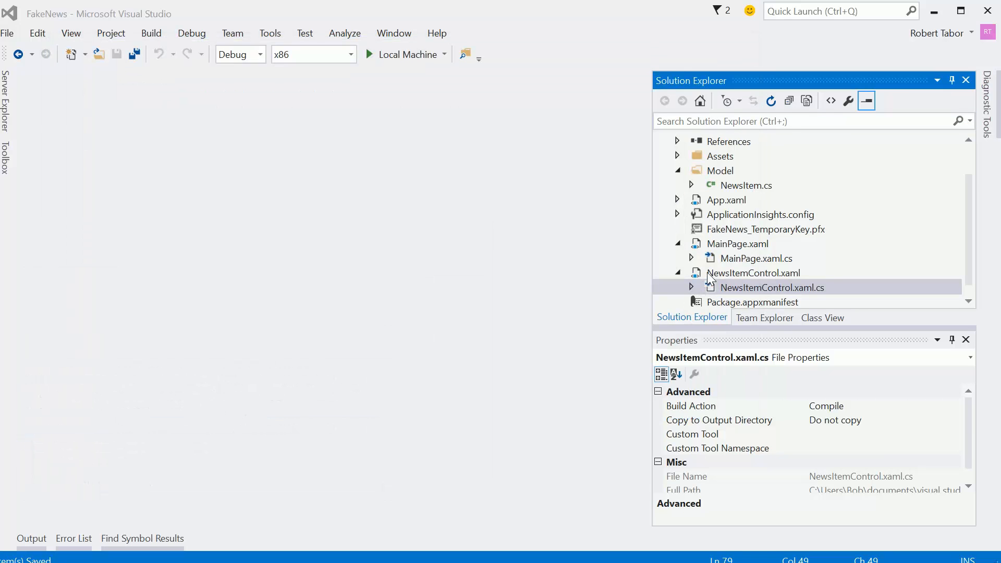
double_click(752, 273)
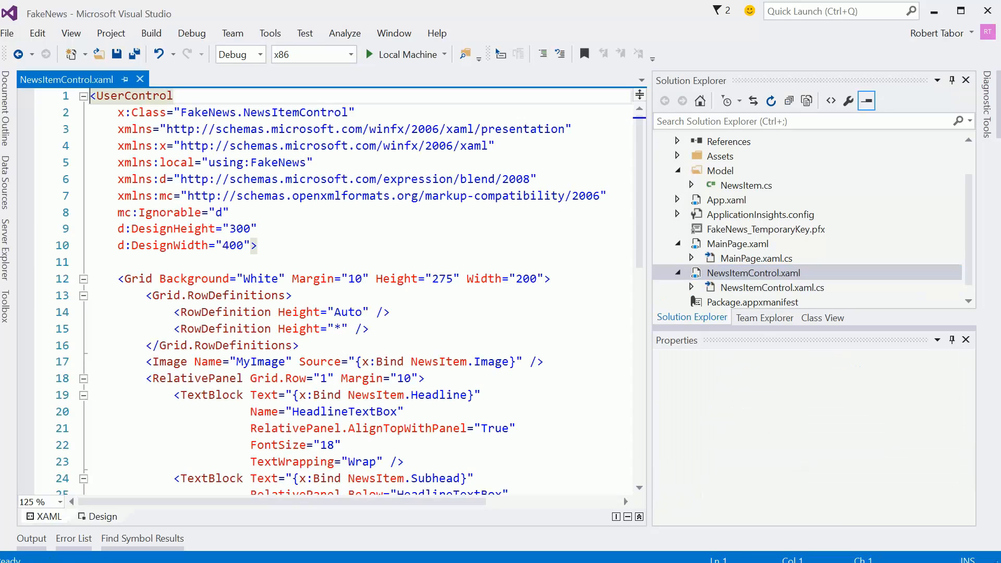
click(305, 345)
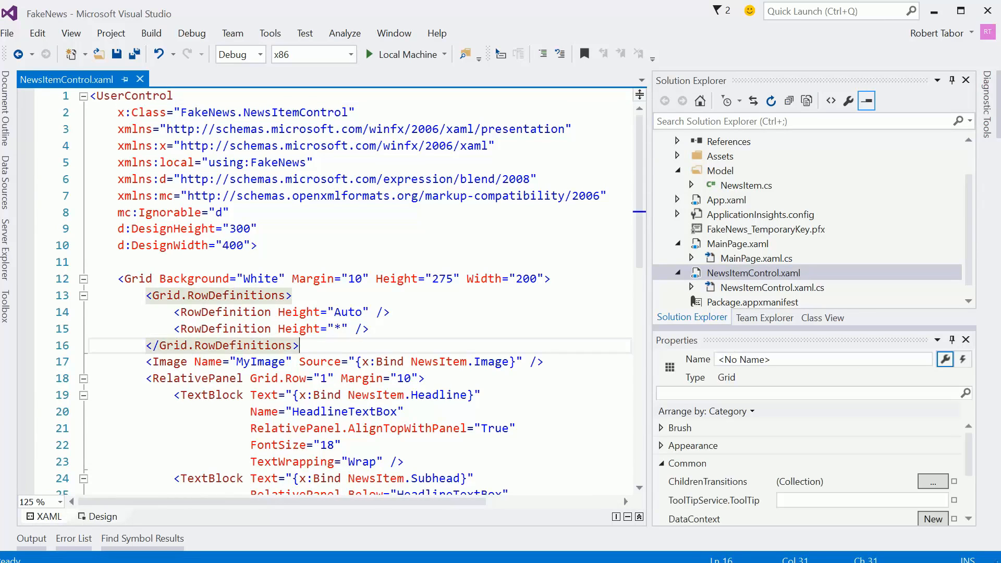
key(Return)
key(Return)
key(Return)
Add VisualStateManager.VisualStateGroups with a VisualStateGroup holding an empty NarrowLayout VisualState.
key(Up)
scroll(352, 313, down, 2)
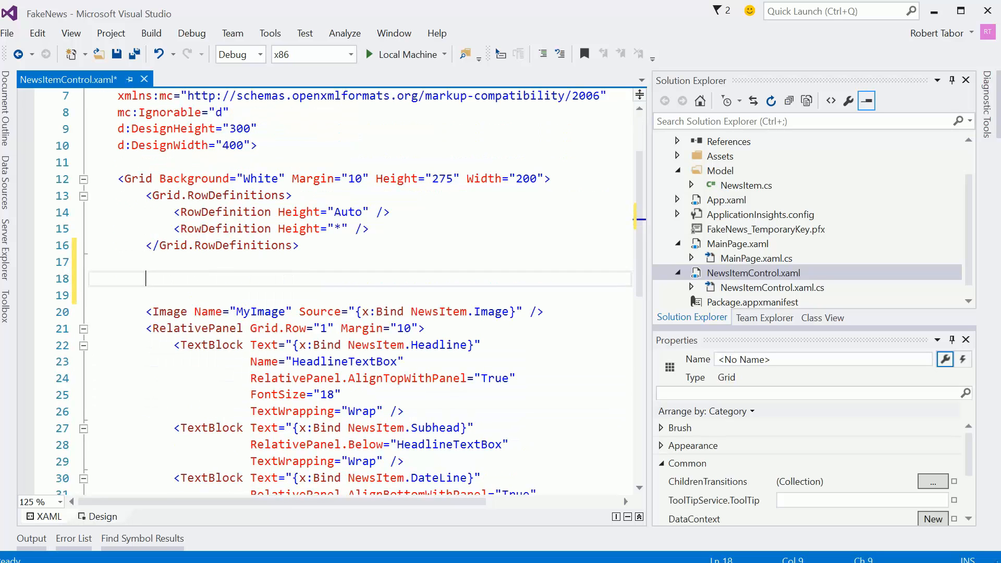
text(<Vi)
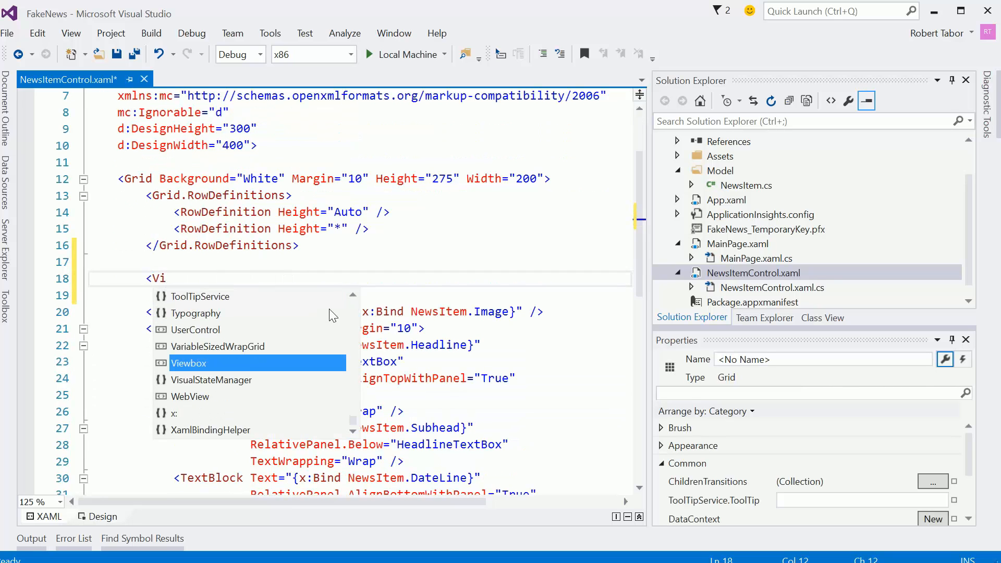
text(s.)
key(Escape)
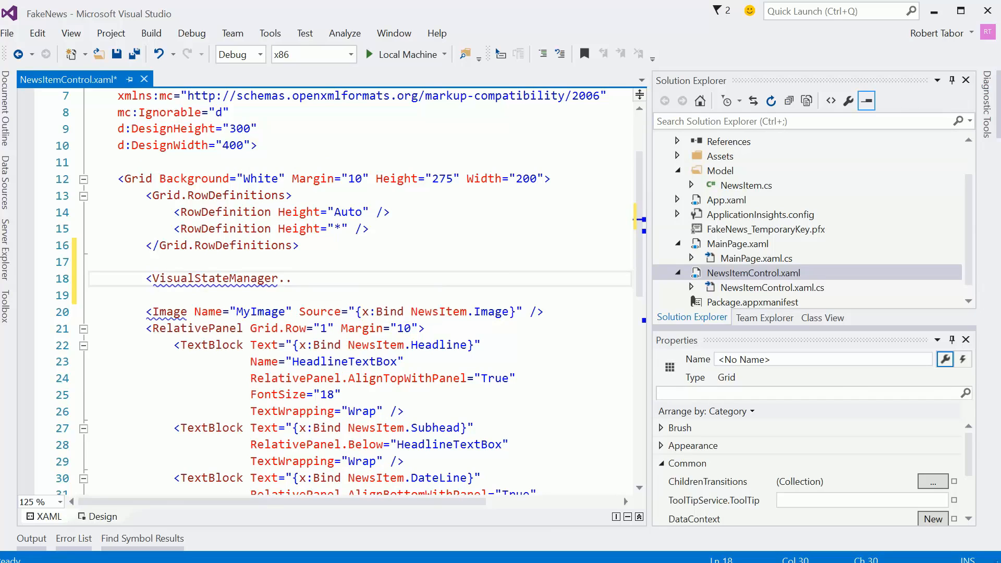
key(ctrl+space)
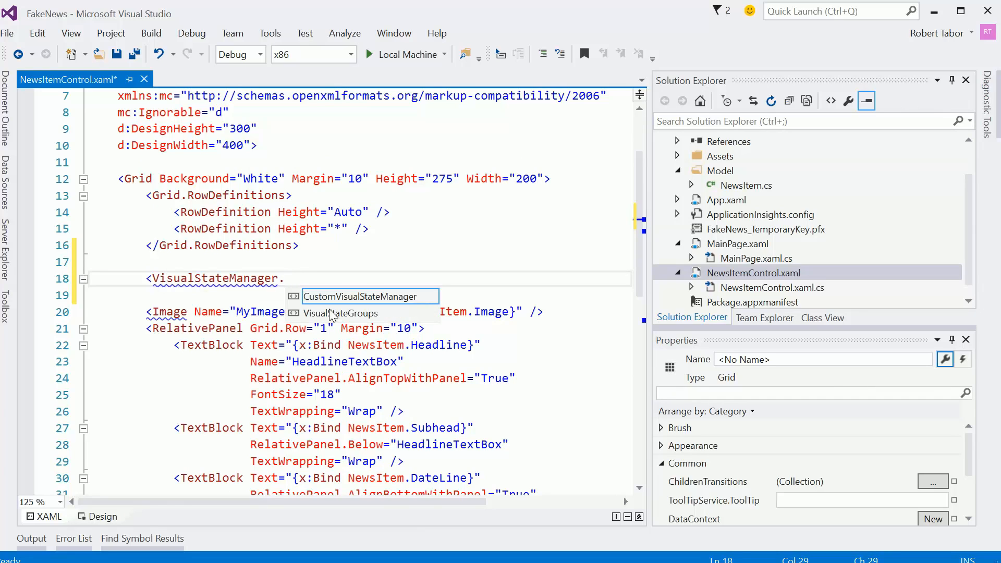
key(Tab)
text(>)
key(Return)
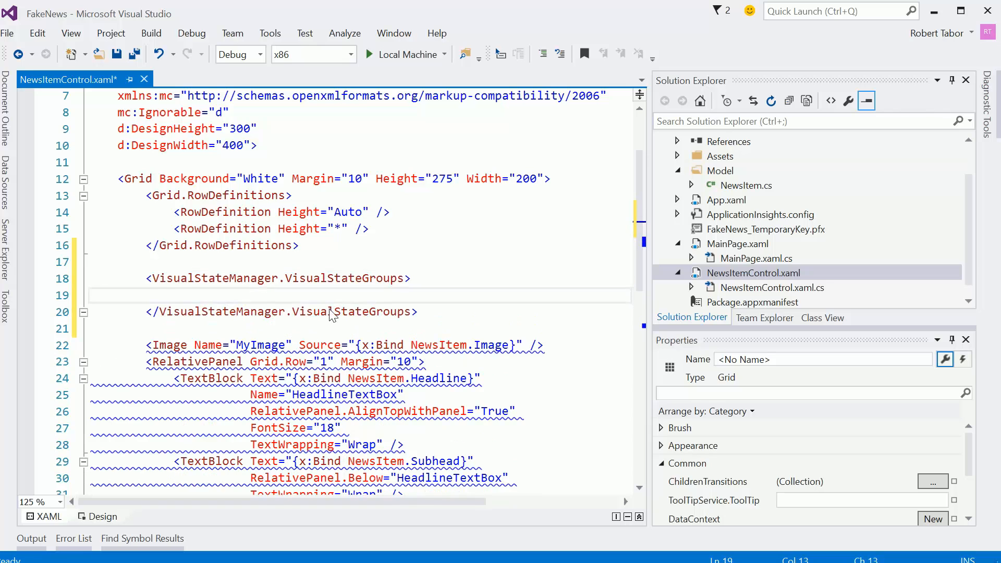
text(<Vi)
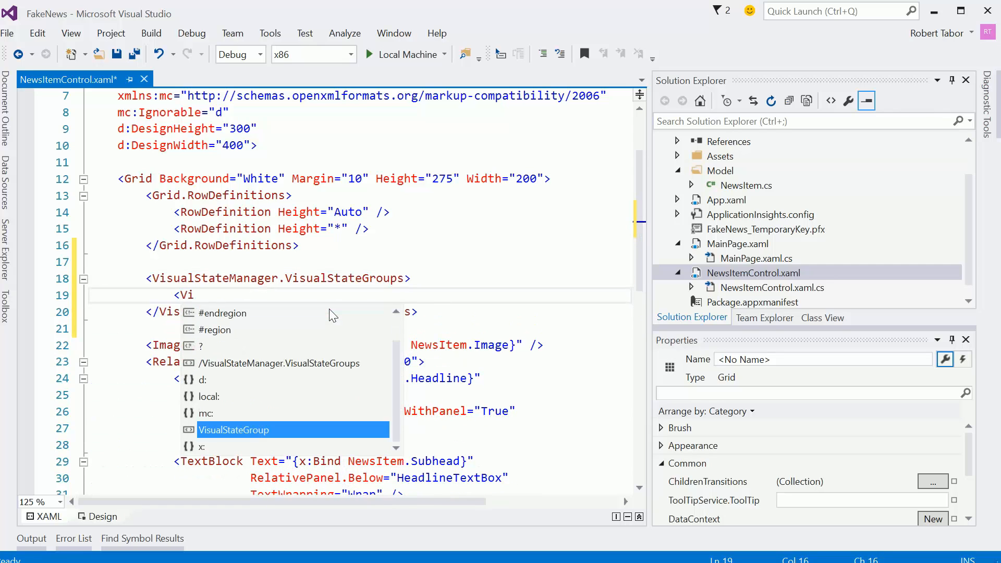
key(Tab)
text(>)
key(Return)
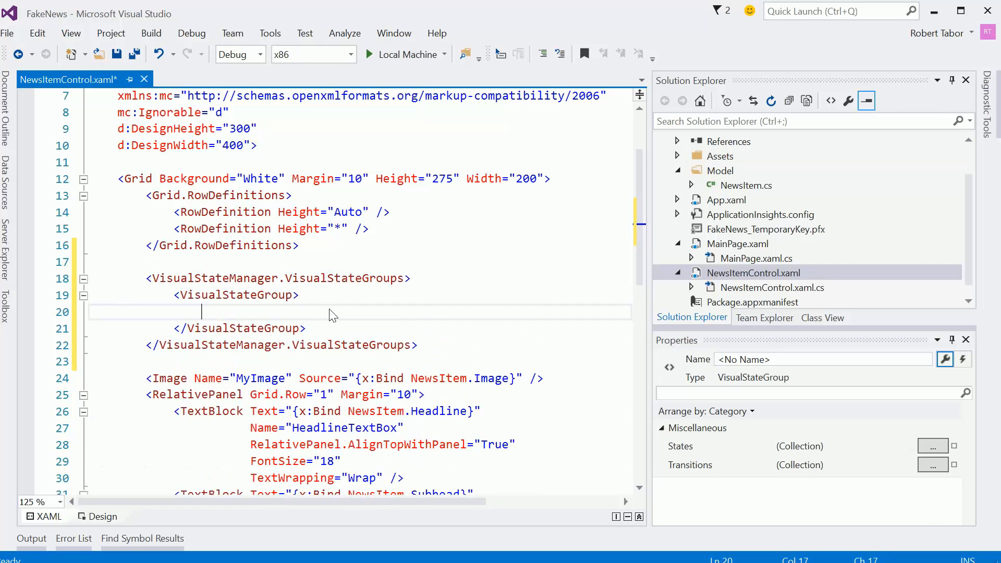
text(<Vis)
key(Tab)
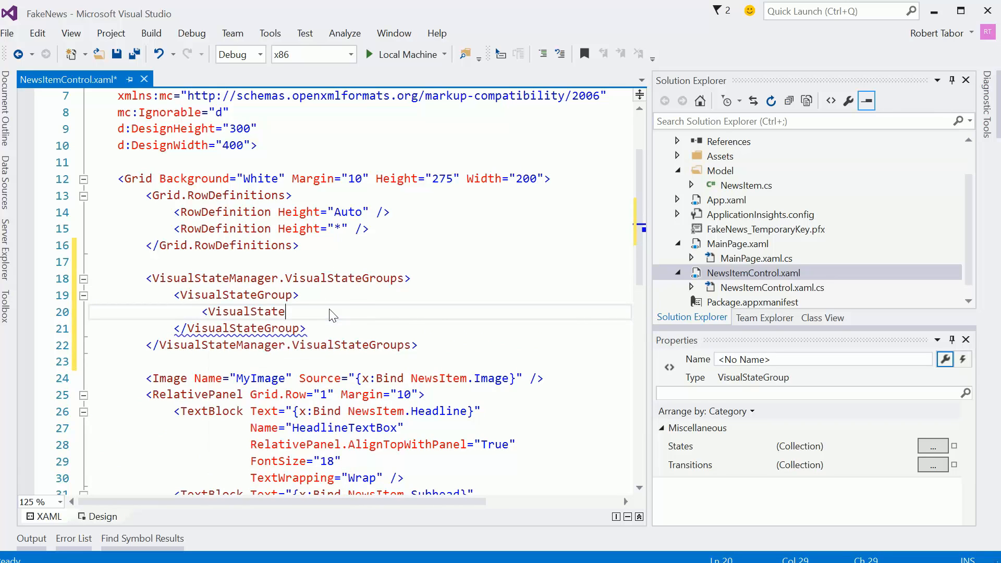
text( x:)
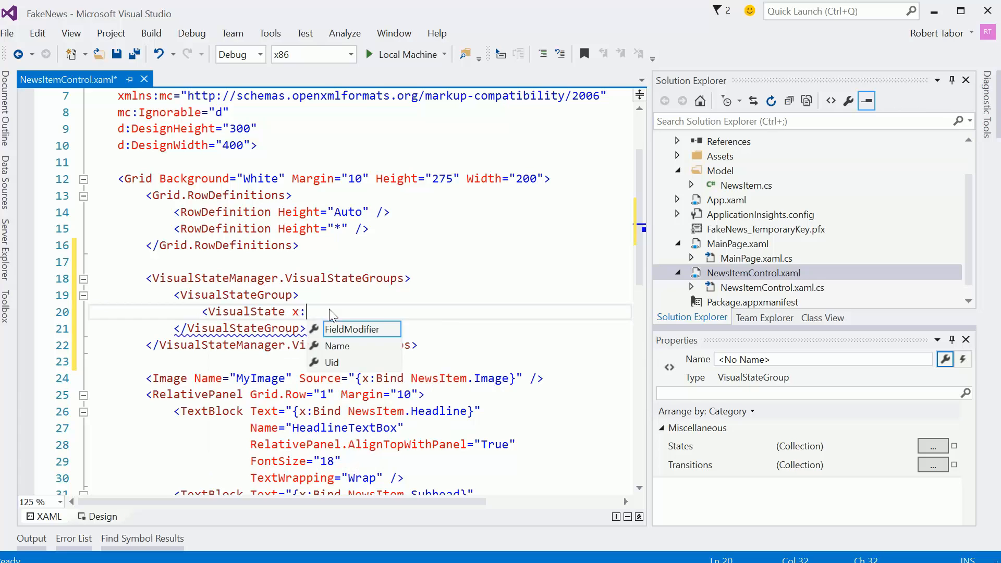
text(Name)
key(Tab)
text(="Na)
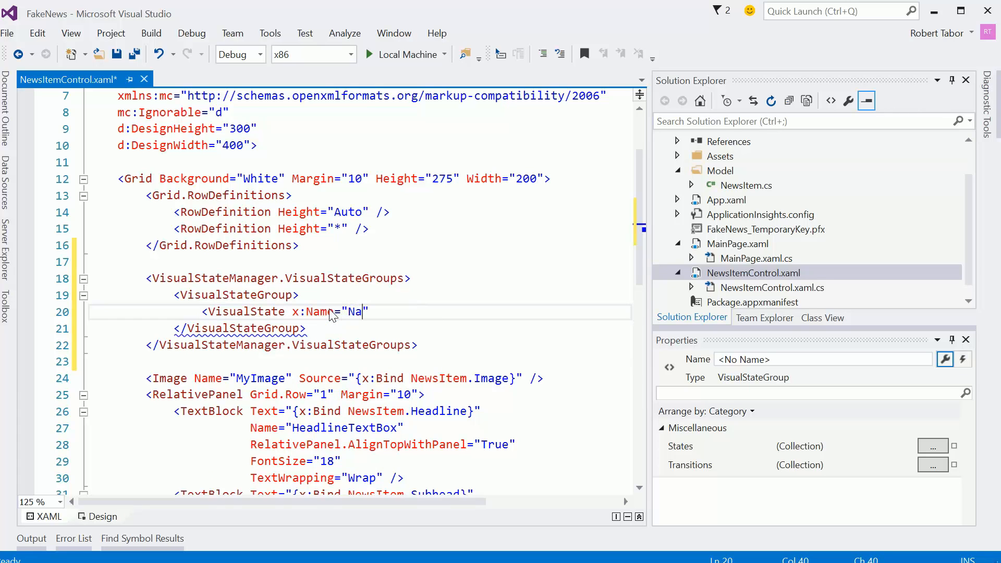
text(rrowLayout")
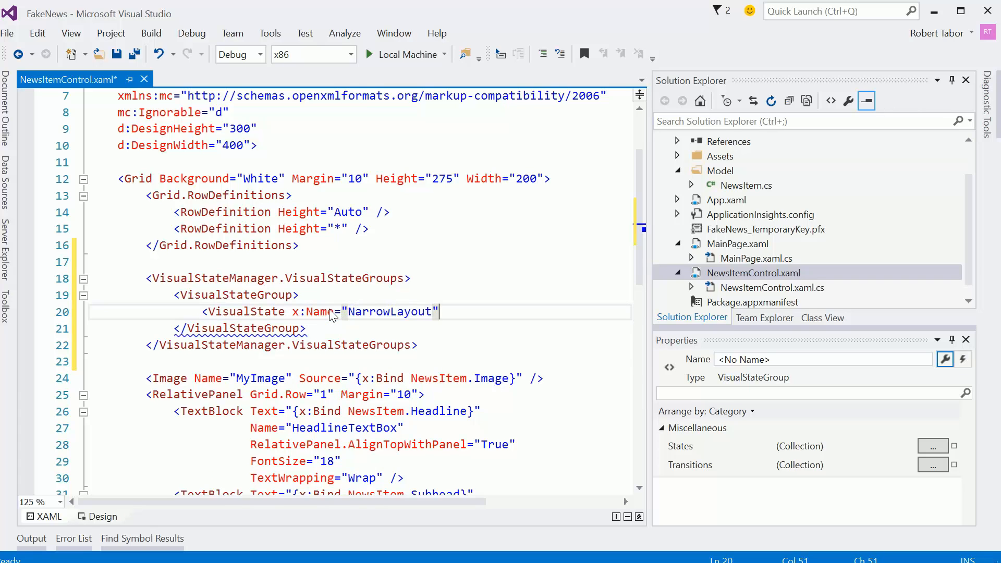
text(>)
key(Return)
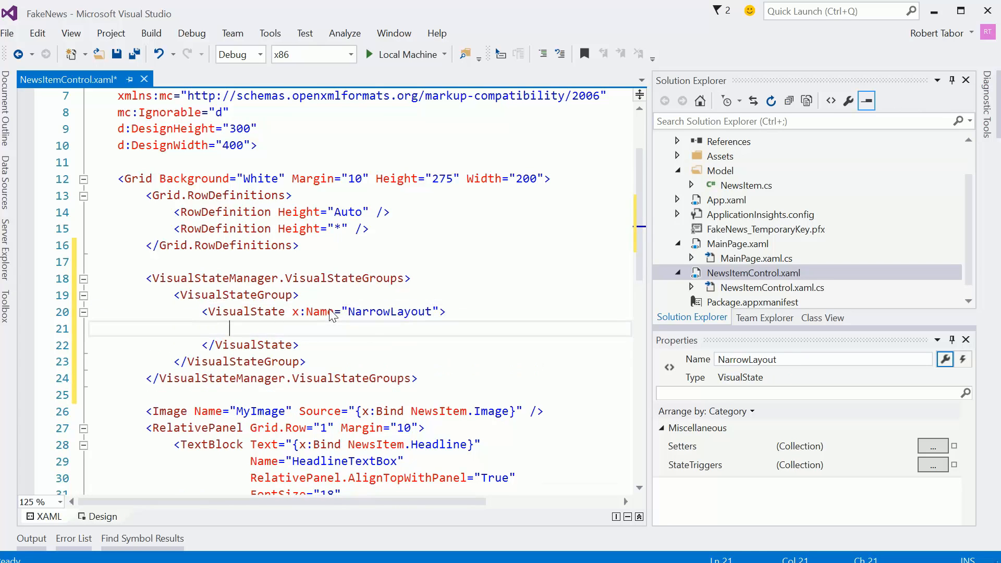
key(Down)
Add a second empty VisualState named WideLayout after NarrowLayout.
key(End)
key(Return)
text(<Vis)
key(Tab)
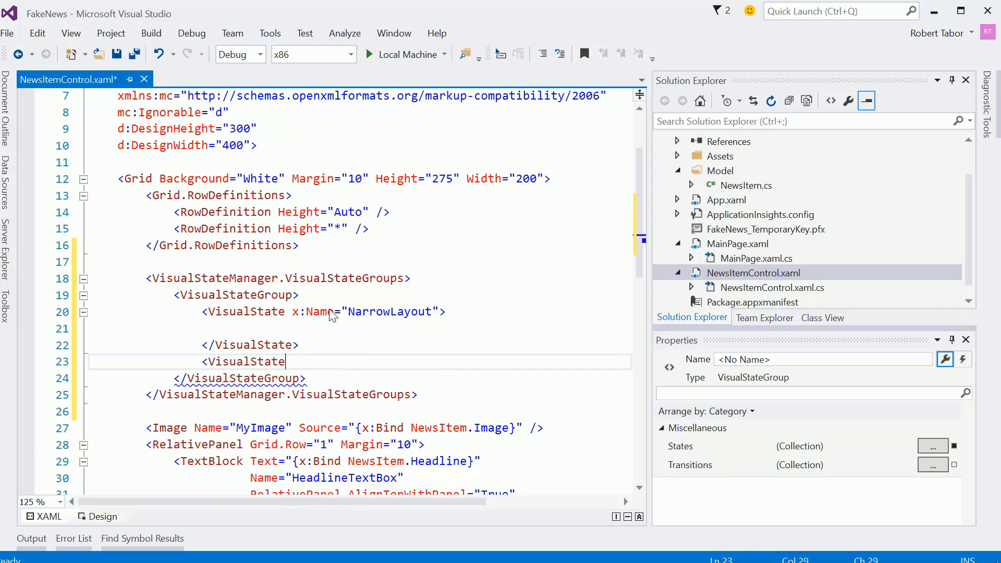
text( x:Na)
key(Tab)
text(WideLay)
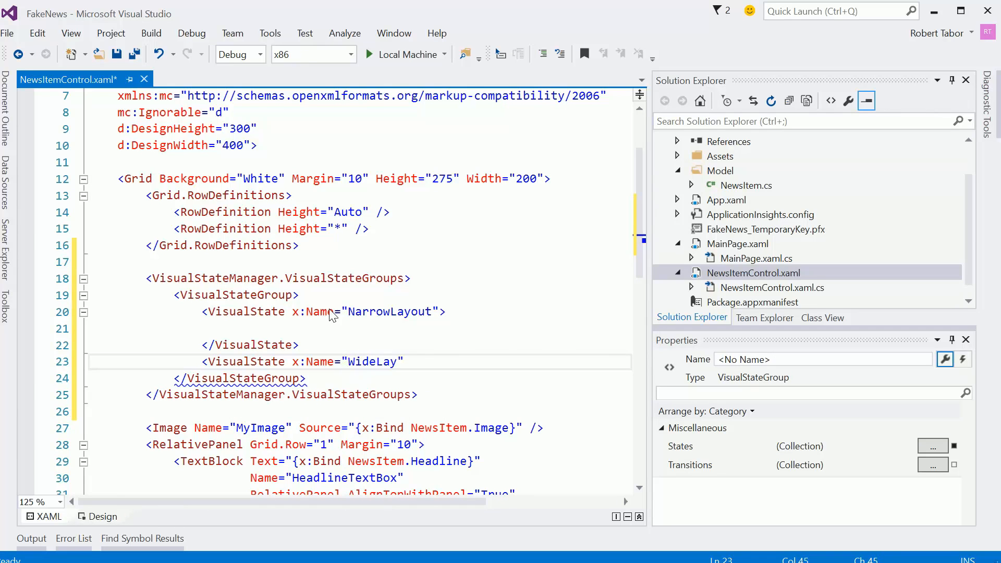
text(out">)
key(Return)
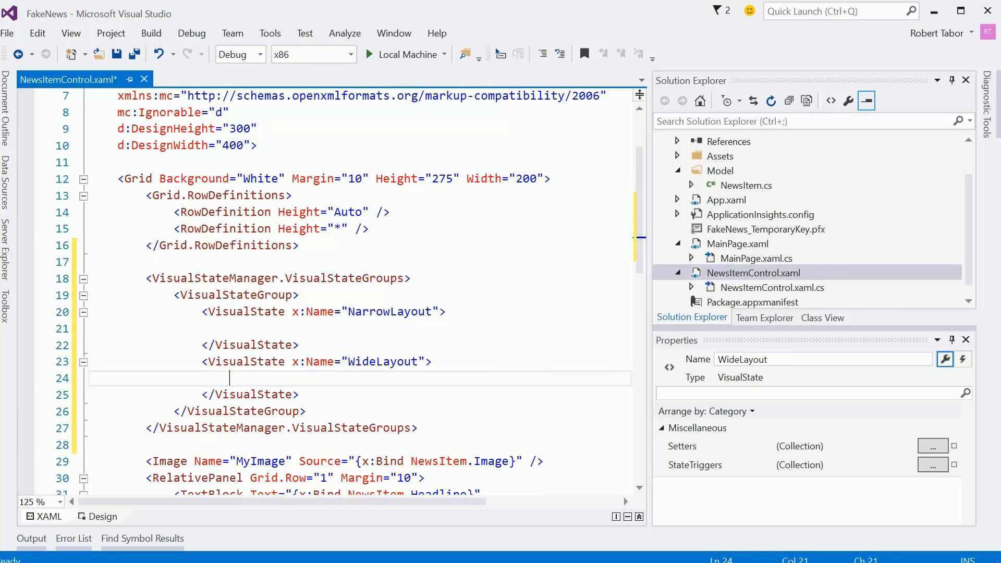
key(Up)
key(Up)
key(Up)
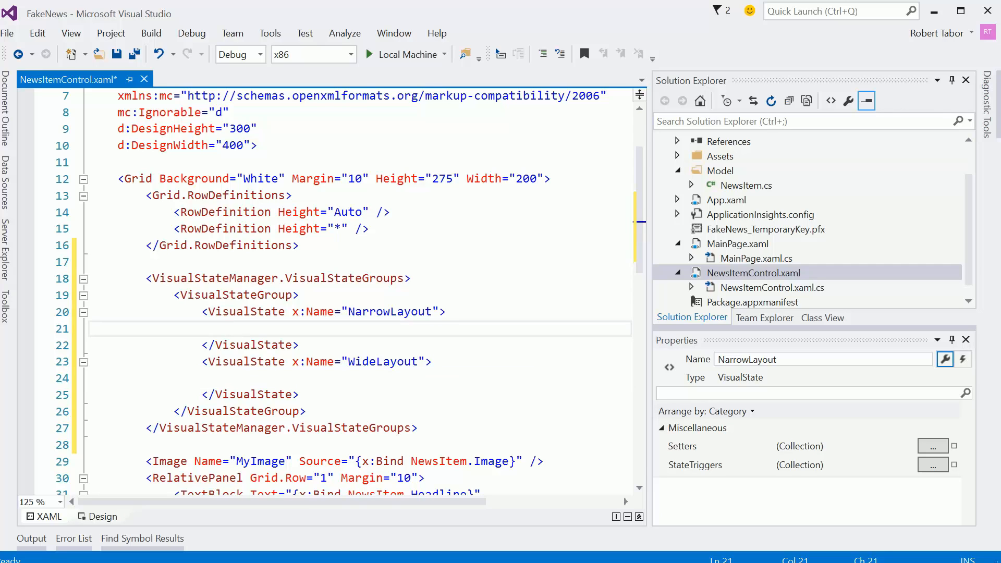
text(<)
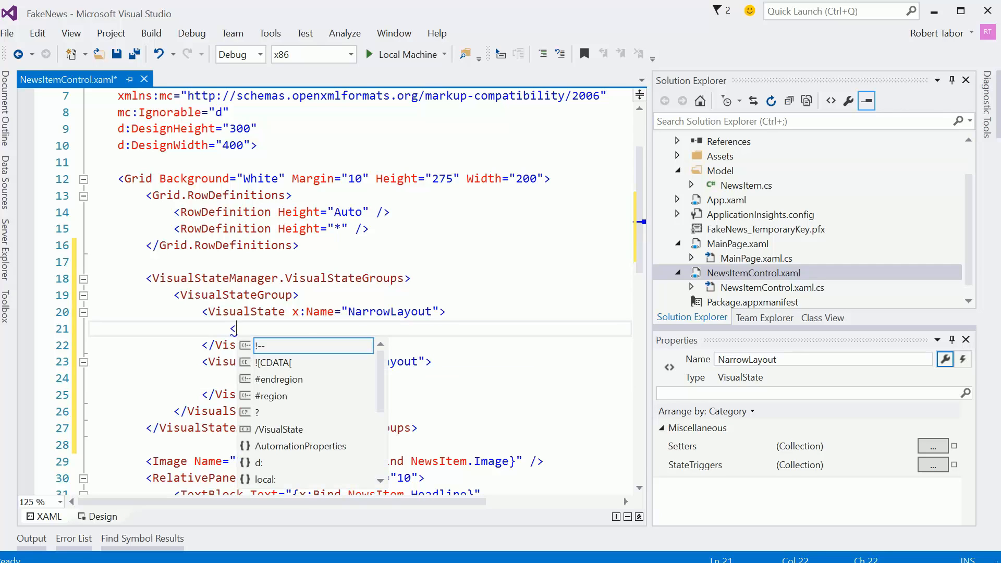
text(VisualState.)
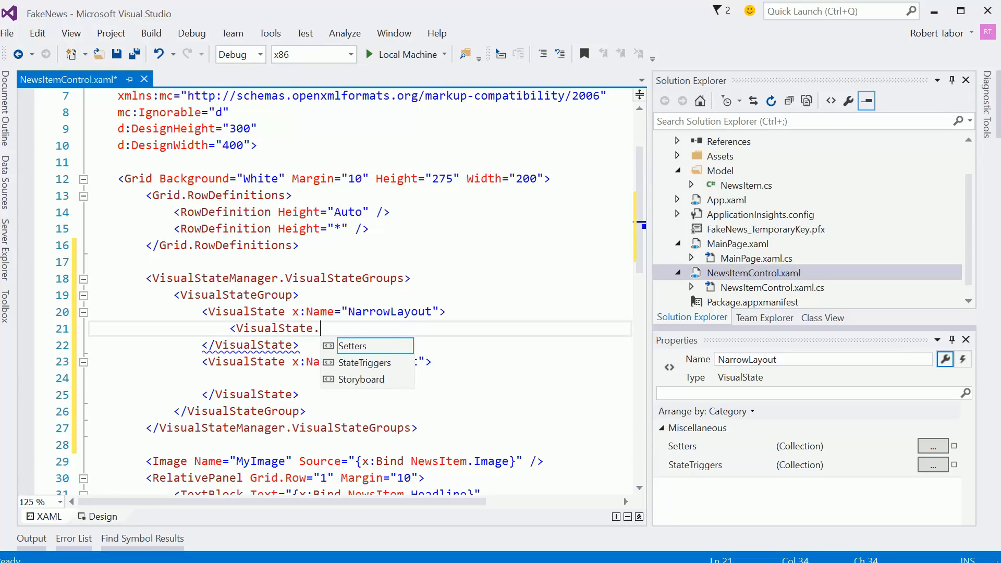
text(Stat)
Add empty VisualState.StateTriggers and VisualState.Setters sections inside NarrowLayout.
key(Tab)
text(>)
key(Return)
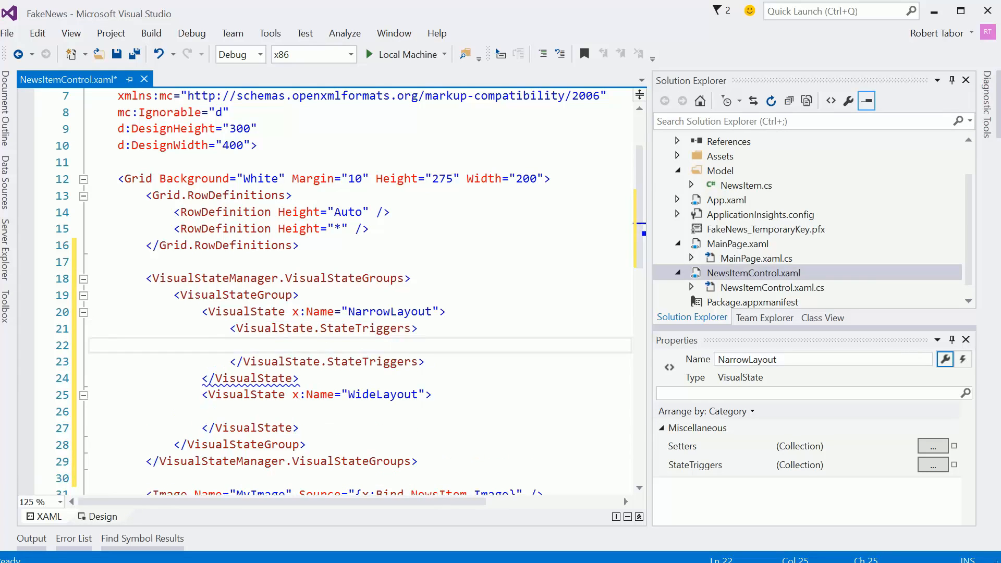
key(Down)
key(End)
key(Return)
text(<Vis)
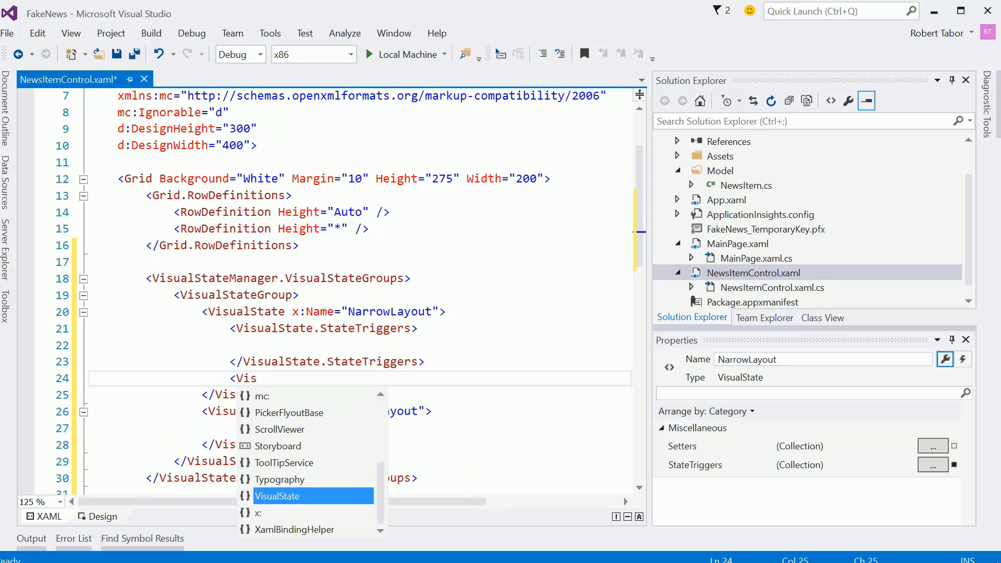
text(ualState.)
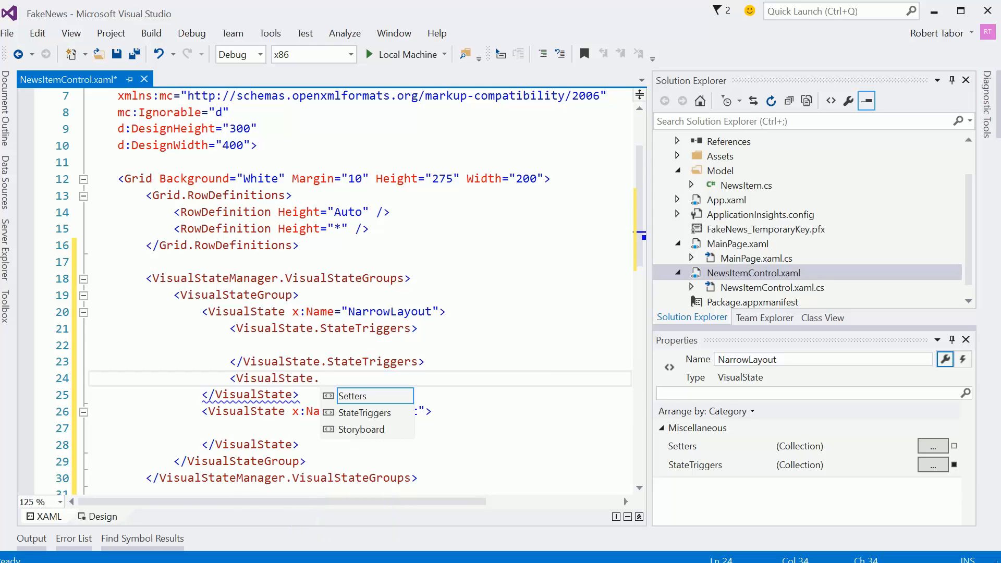
key(Tab)
text(>)
key(Return)
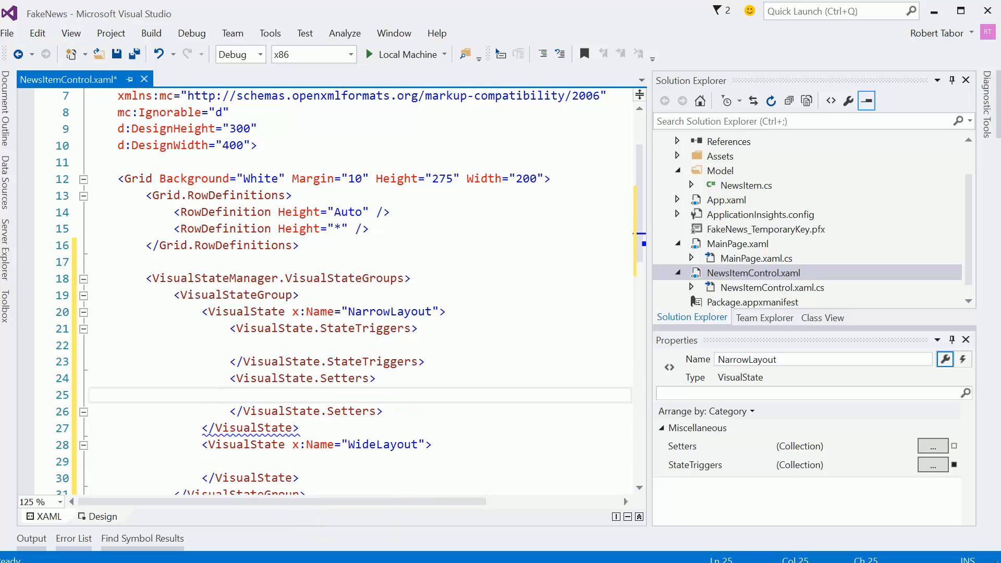
Copy the StateTriggers and Setters sections into the WideLayout state.
click(230, 328)
key(shift+Down)
key(shift+Down)
key(shift+Down)
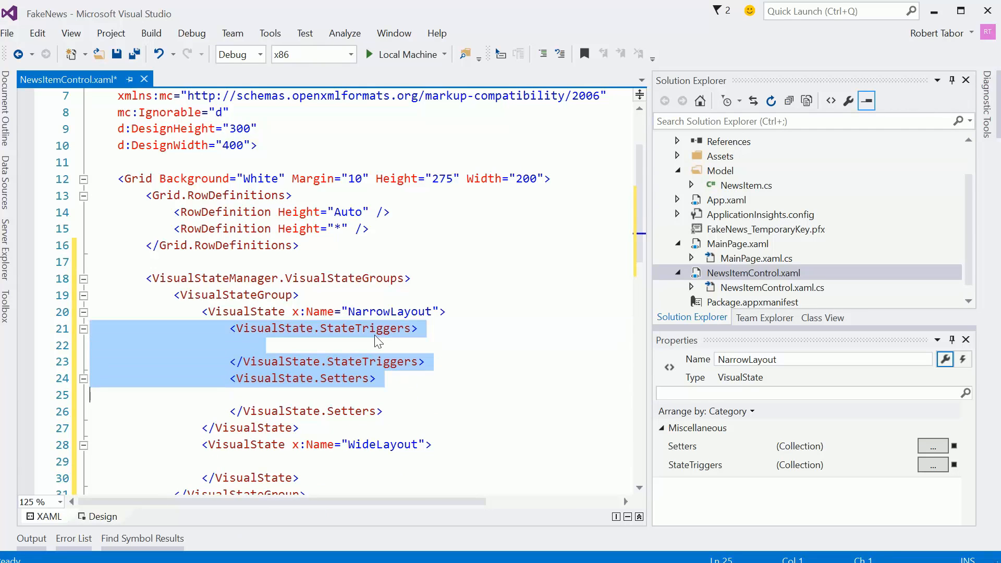
key(shift+Down)
key(shift+Down)
key(shift+End)
key(ctrl+c)
key(Down)
key(Down)
key(Down)
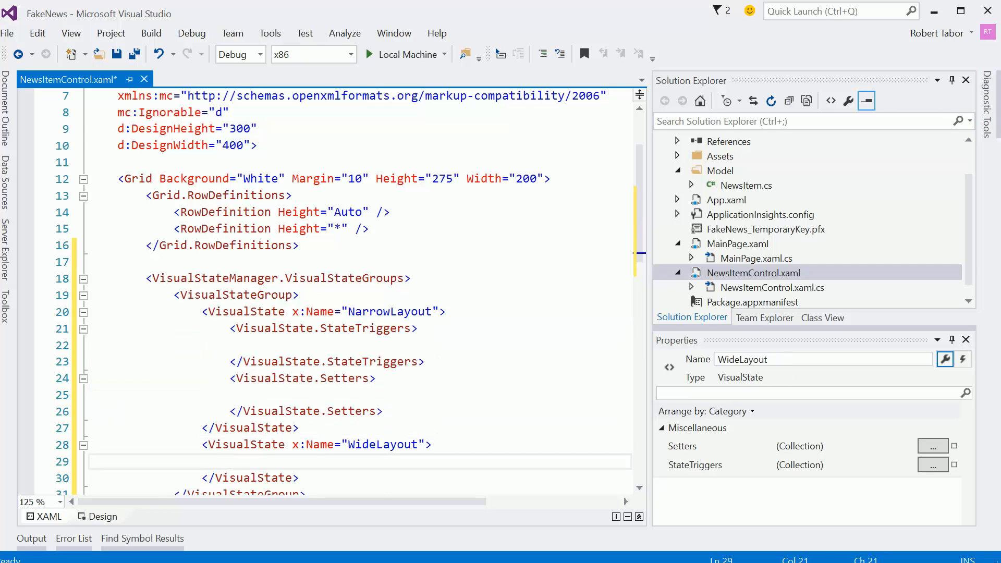
key(ctrl+v)
key(Down)
key(End)
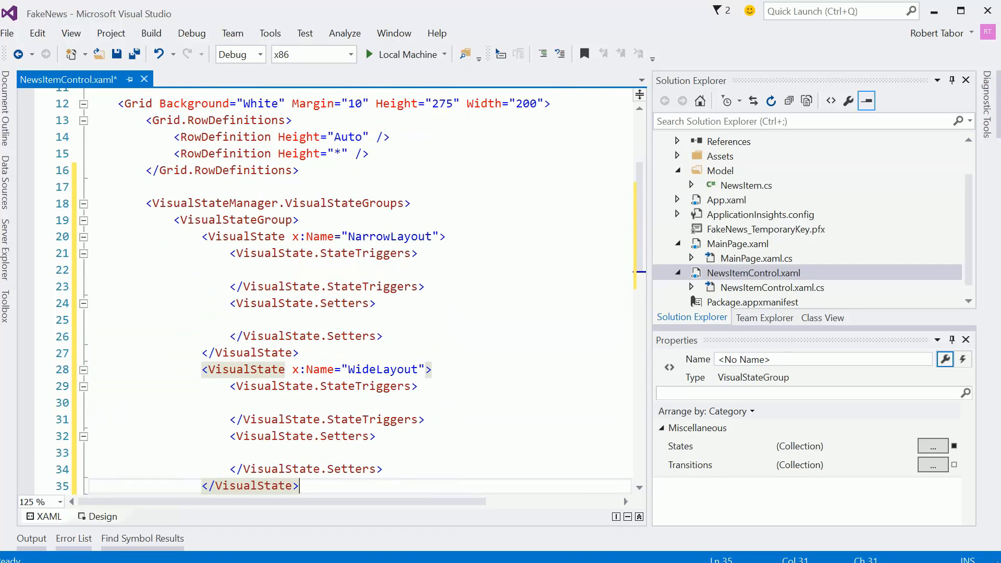
click(336, 252)
Add an AdaptiveTrigger with MinWindowWidth 0 to NarrowLayout's StateTriggers.
key(Return)
text(<)
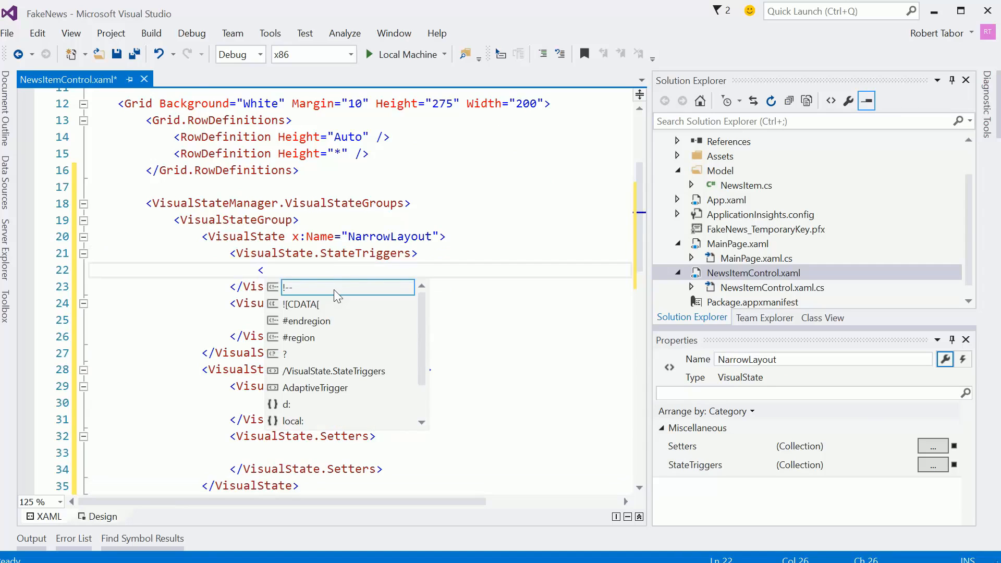
text(AdaptiveTrigger)
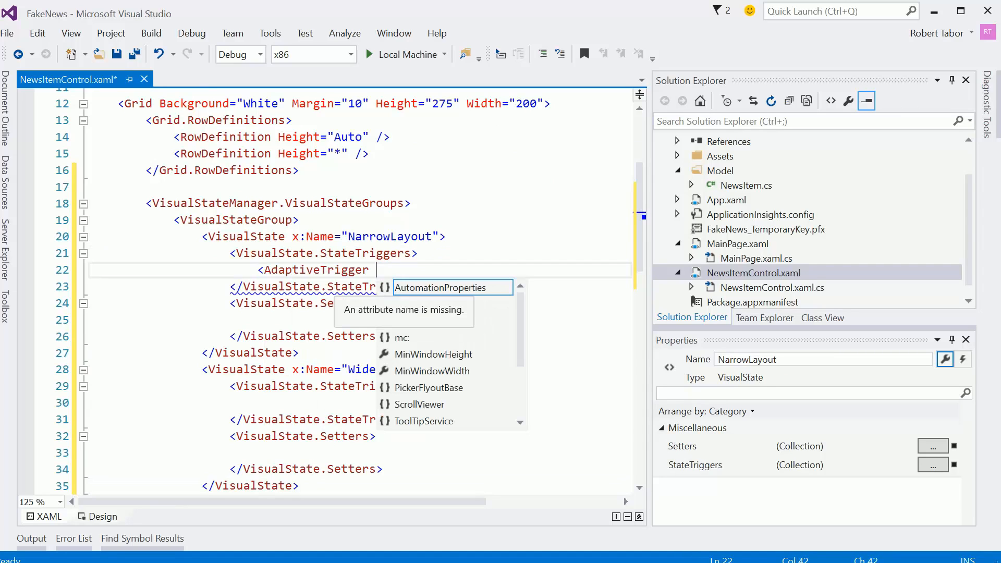
text( Min)
key(Tab)
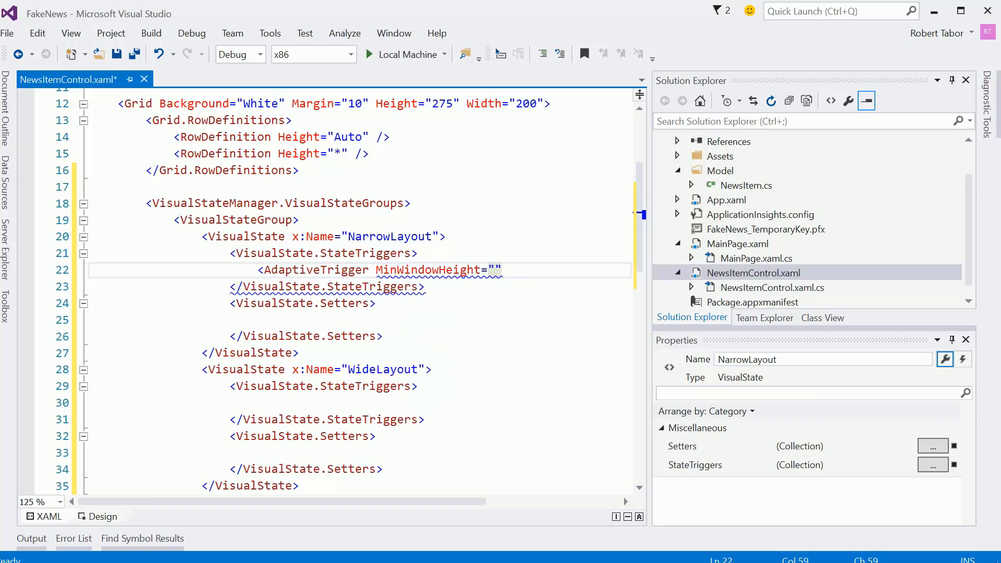
key(BackSpace)
key(BackSpace)
key(BackSpace)
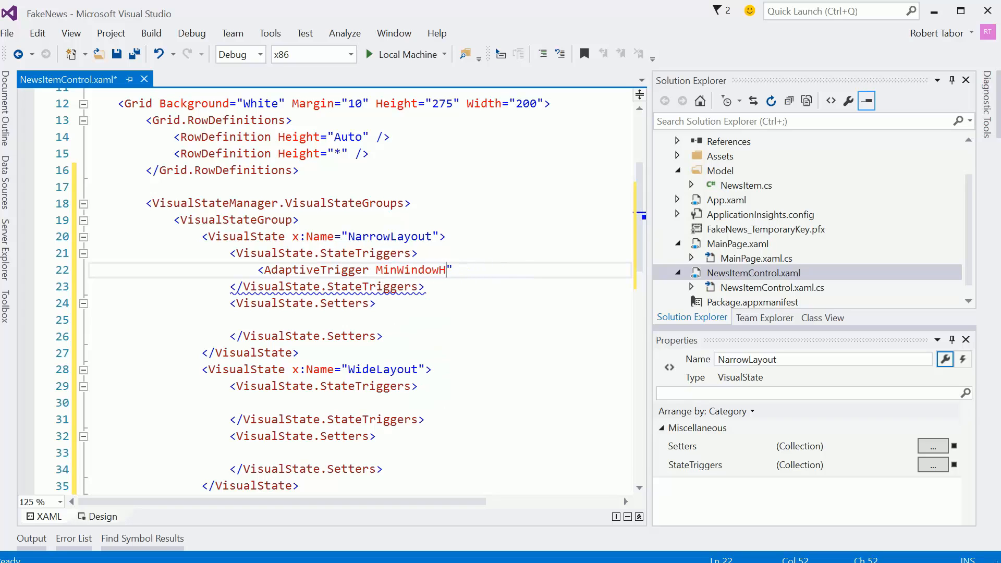
text(Width=")
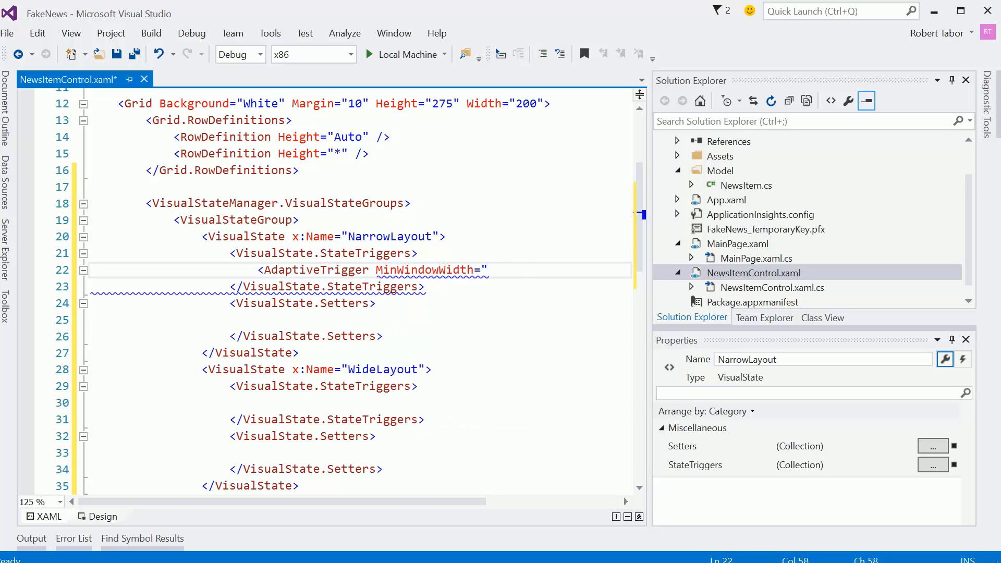
text(0")
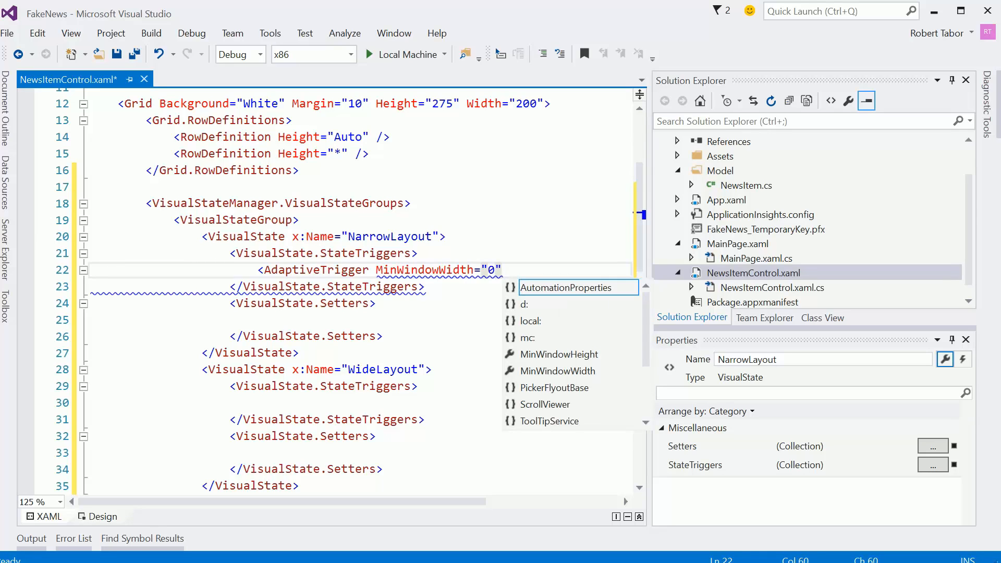
text( />)
key(shift+Home)
Copy the AdaptiveTrigger into WideLayout and change its MinWindowWidth to 900.
key(Down)
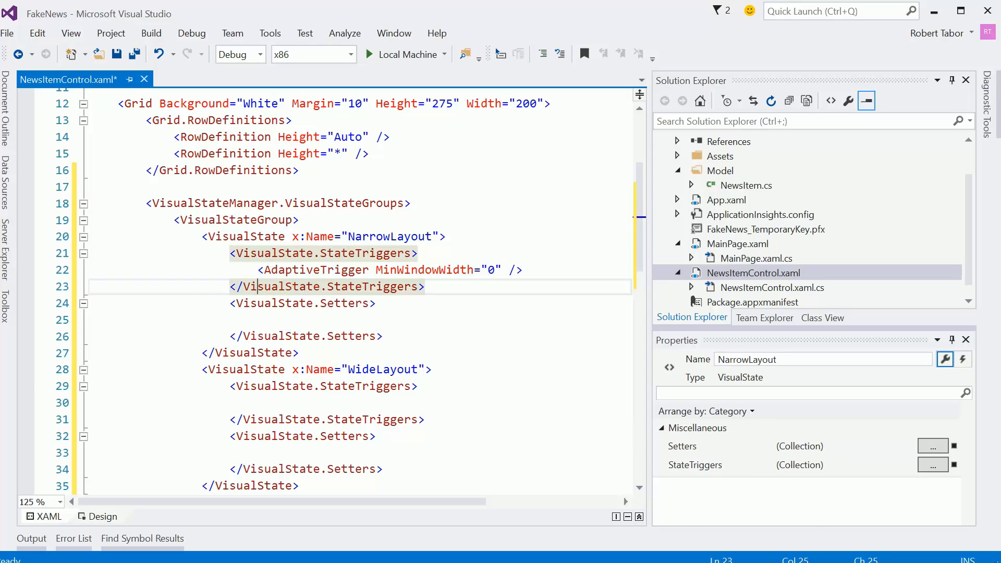
key(Down)
key(Down)
key(Down)
key(ctrl+v)
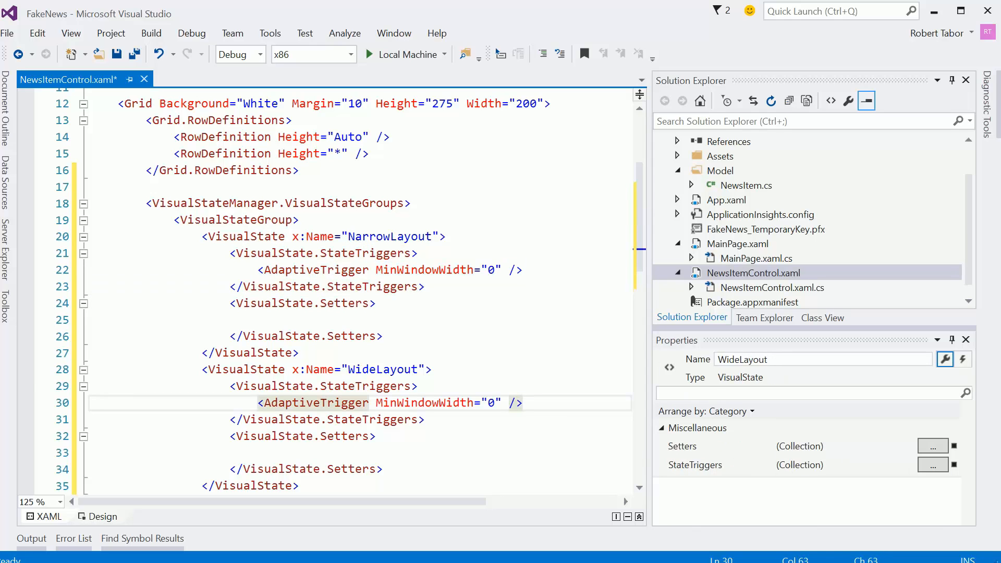
key(Left)
key(Left)
key(Left)
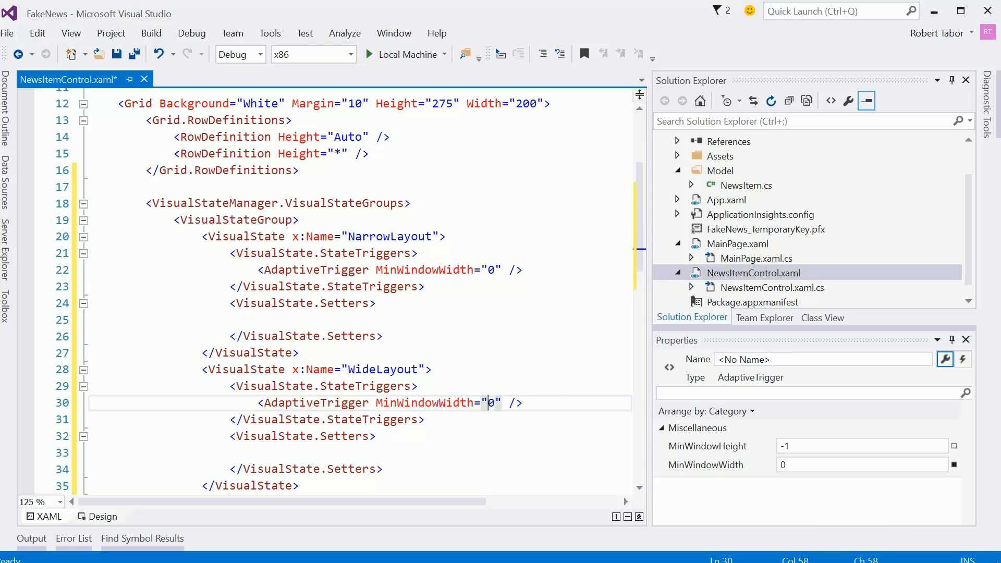
text(90)
key(Down)
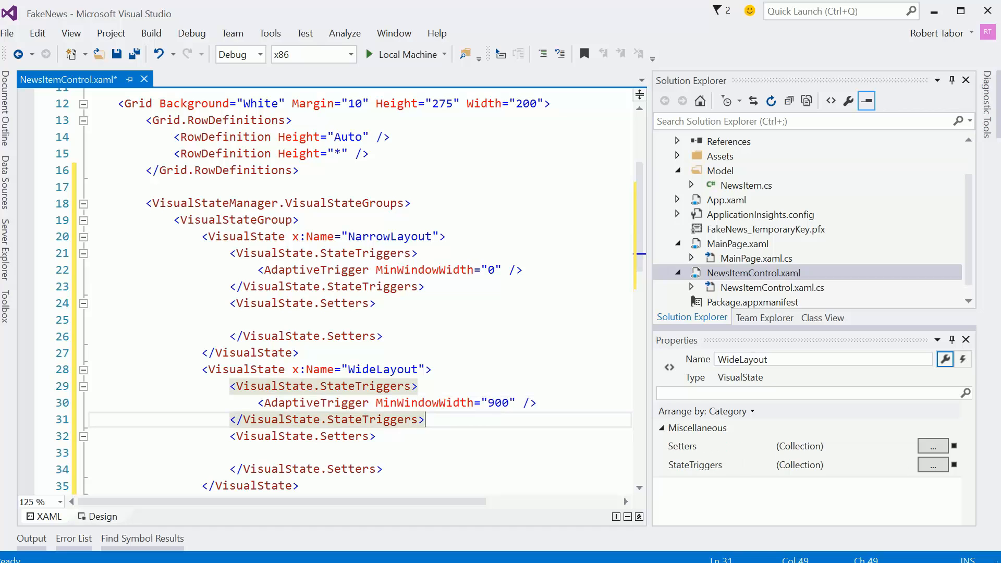
key(Up)
key(Up)
key(Up)
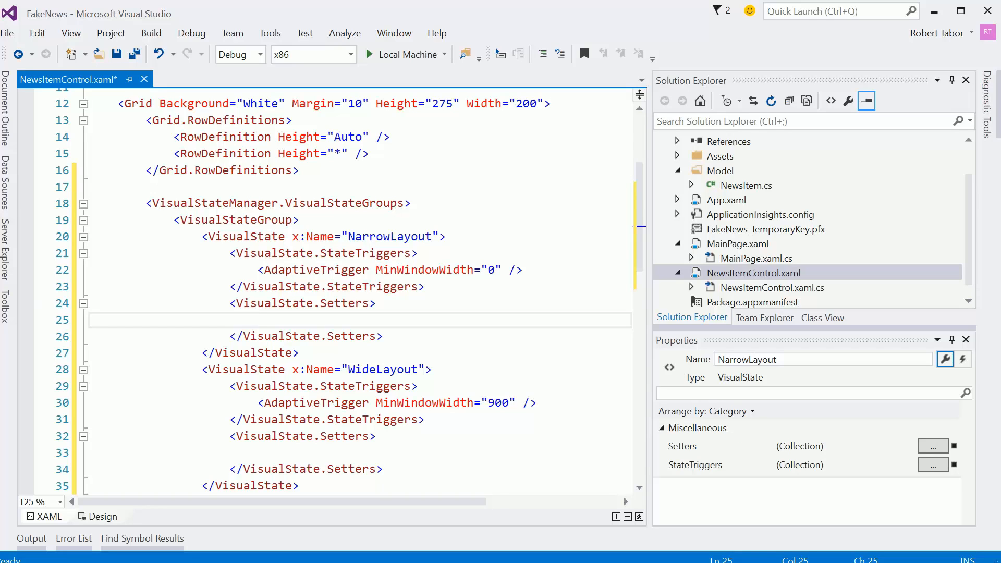
text(<)
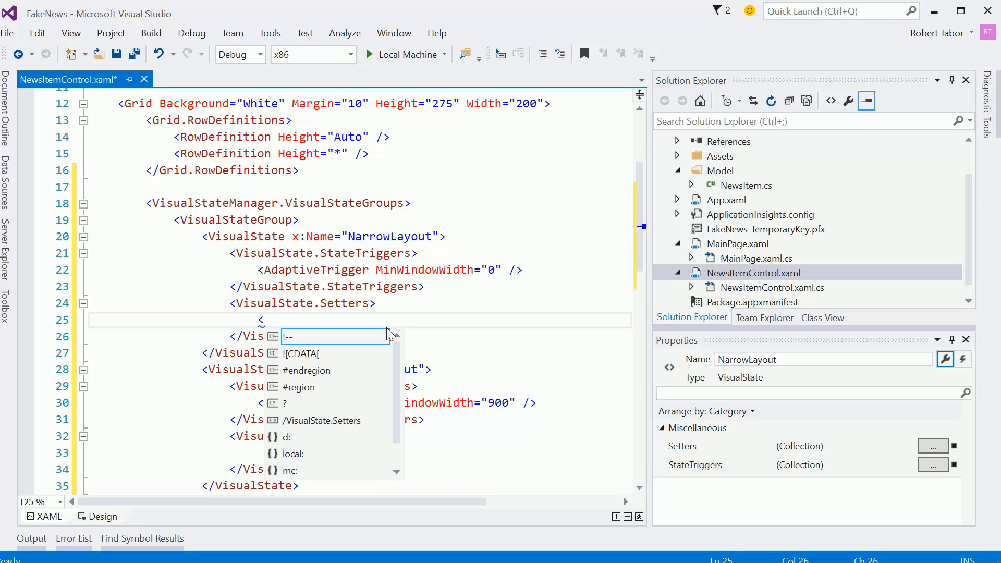
text(Setter )
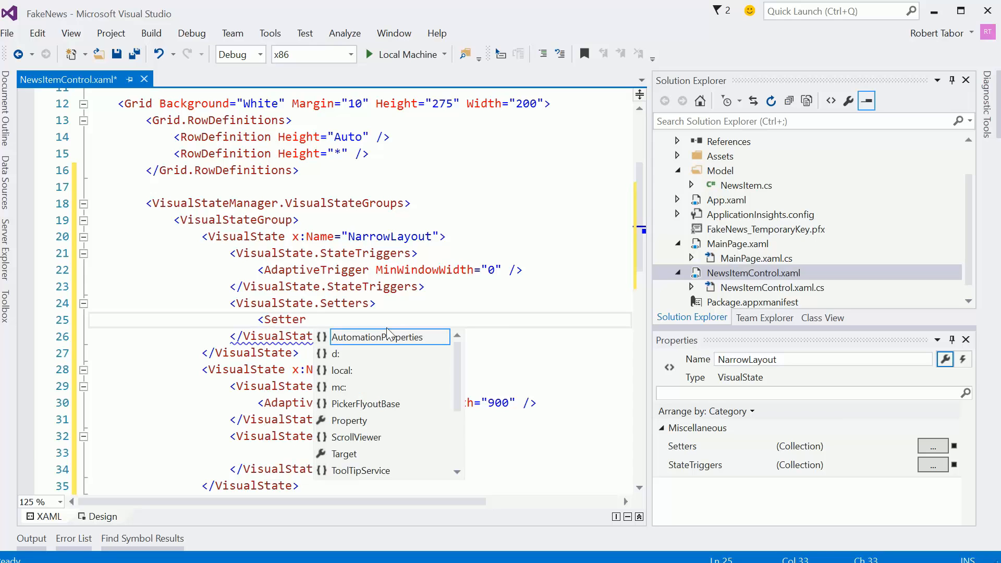
text(Target)
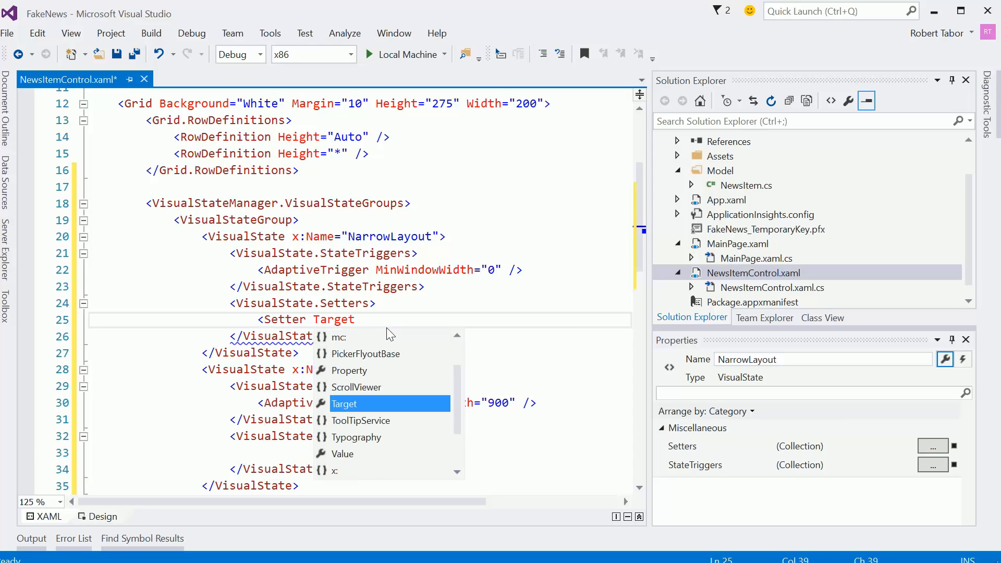
text(=")
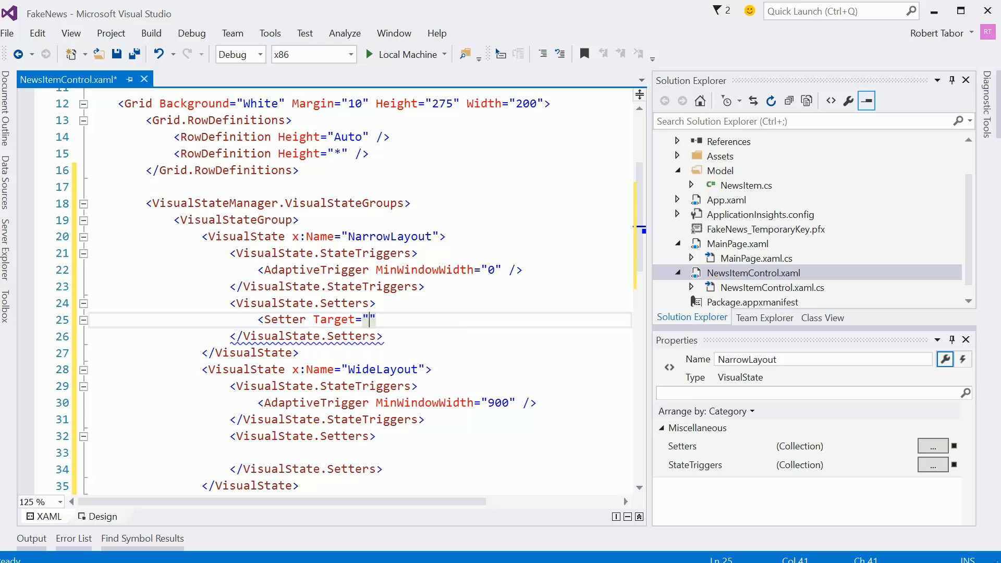
text(Marin)
text(Panel.Wi)
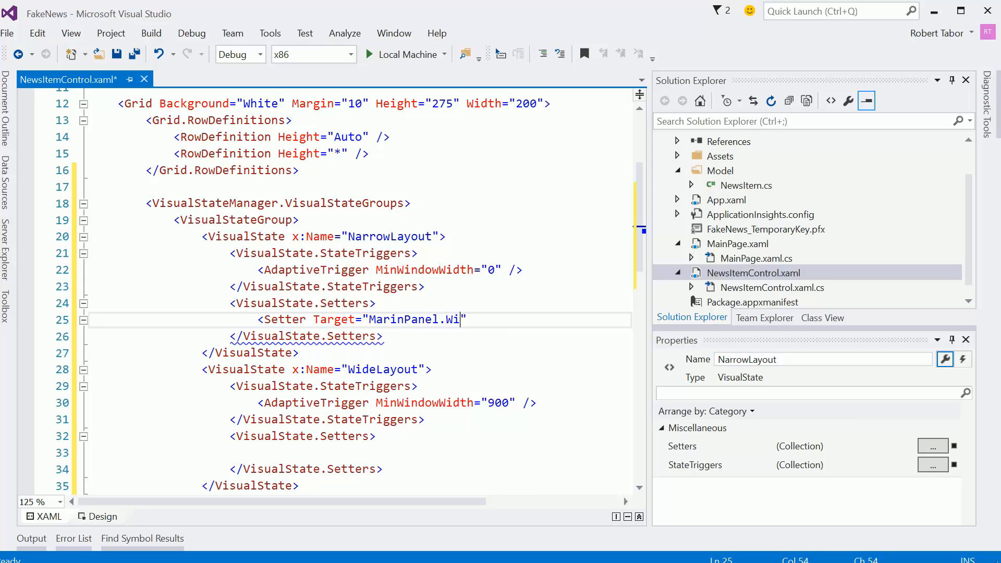
text(dth)
Fix the MainPanel spelling in the draft setter, then cut that setter line out of NarrowLayout.
key(ctrl+Left)
key(Right)
key(Right)
key(Delete)
key(End)
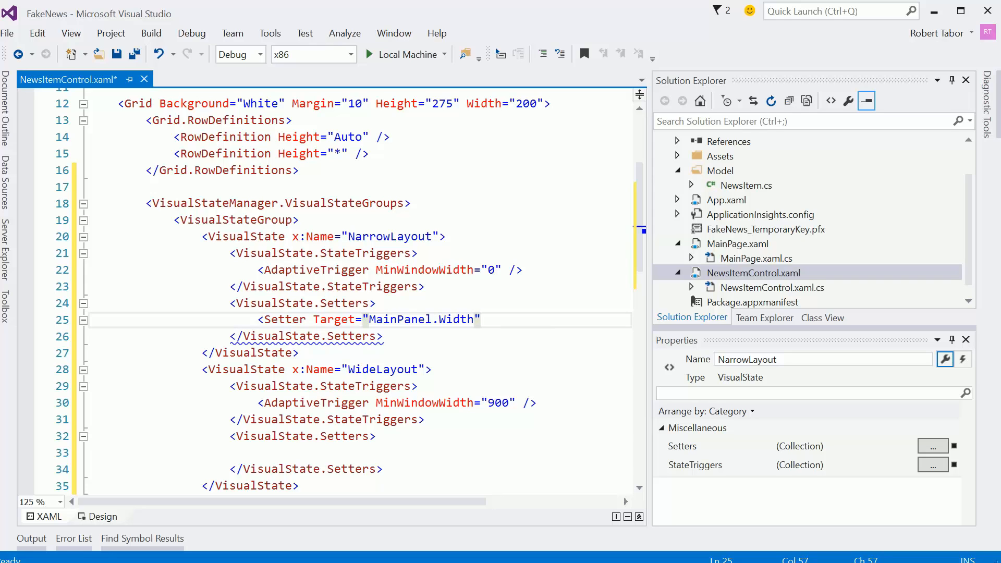
key(Home)
key(shift+End)
key(ctrl+x)
scroll(360, 313, down, 5)
scroll(359, 313, down, 3)
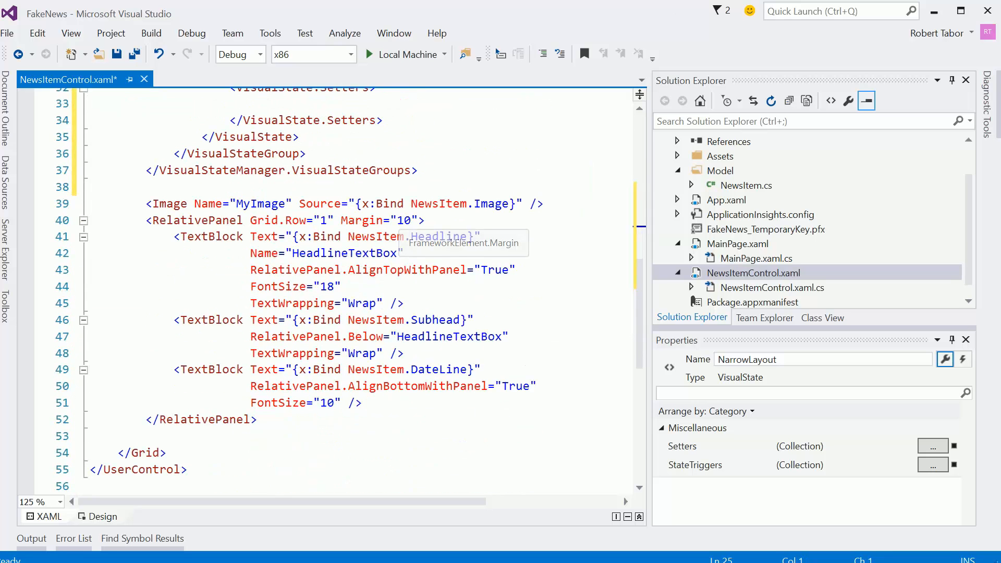
scroll(359, 312, up, 8)
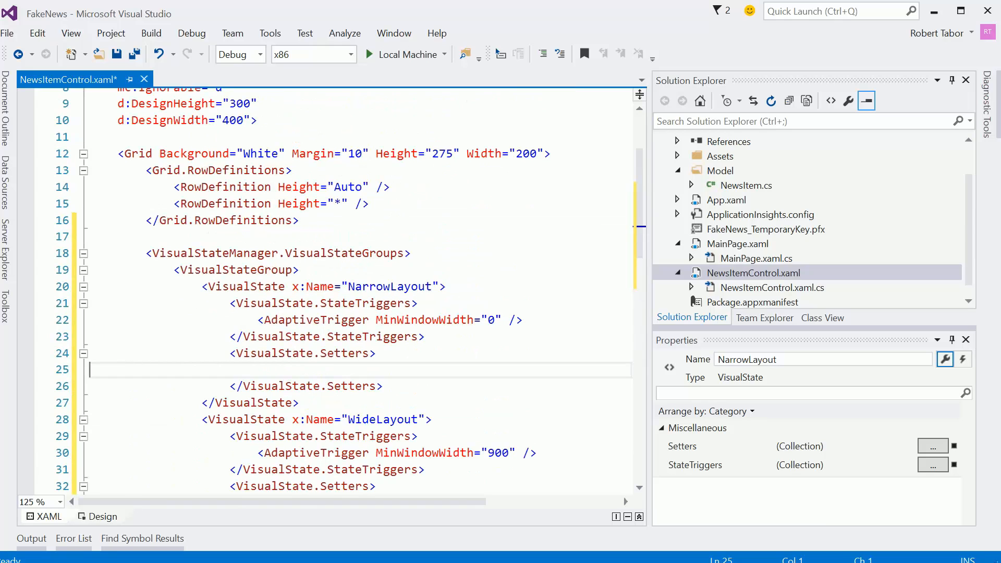
Name the root Grid MainPanel via a Name attribute on line 12.
click(153, 153)
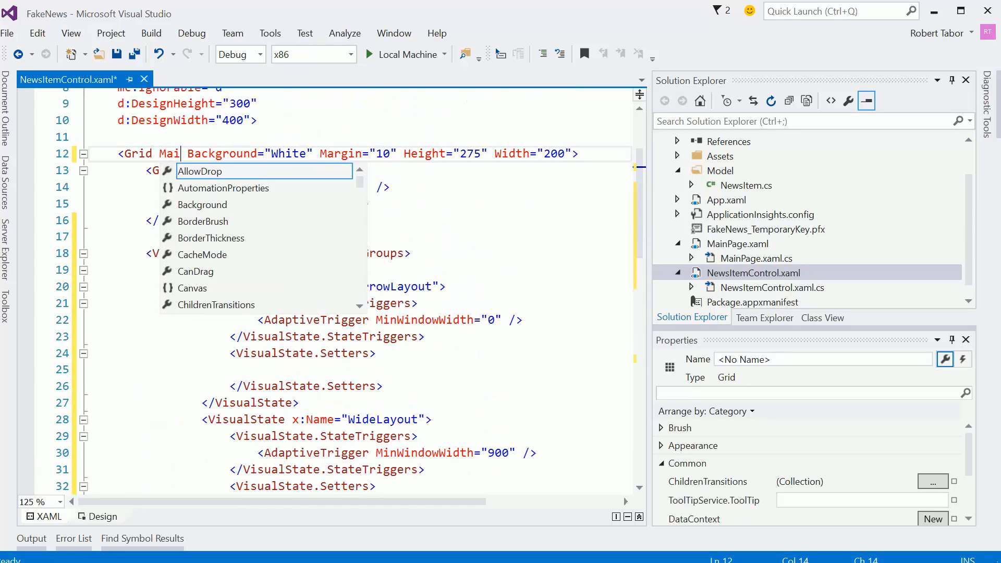
text(Ma)
key(BackSpace)
key(BackSpace)
key(Escape)
text(Nam)
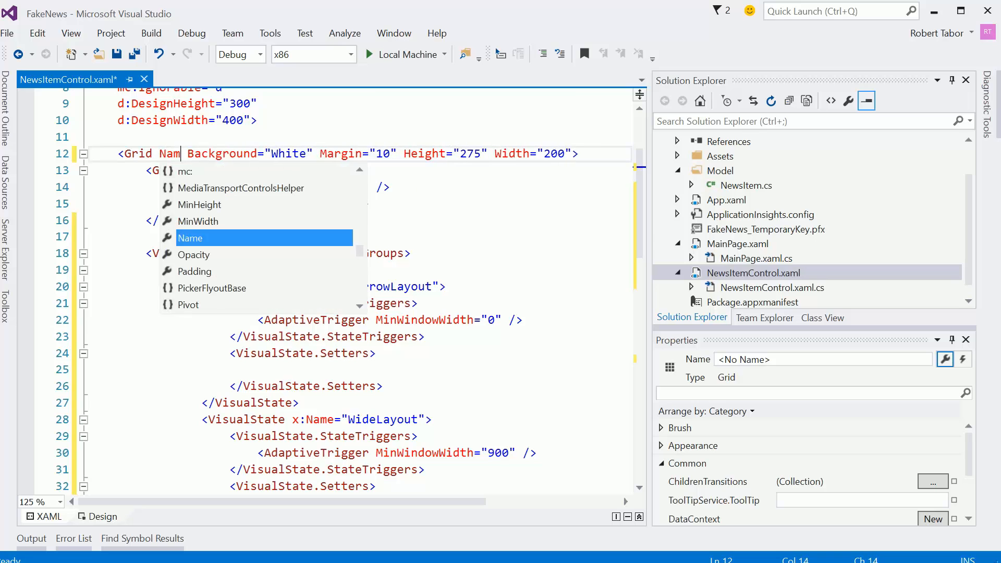
key(Tab)
text(MainPanel)
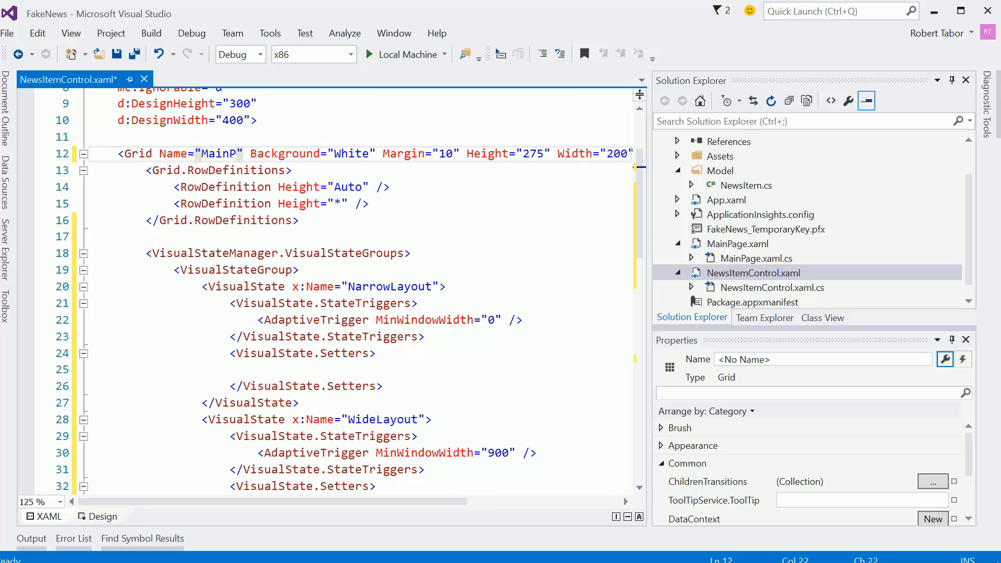
key(End)
key(Down)
key(Home)
scroll(351, 313, down, 2)
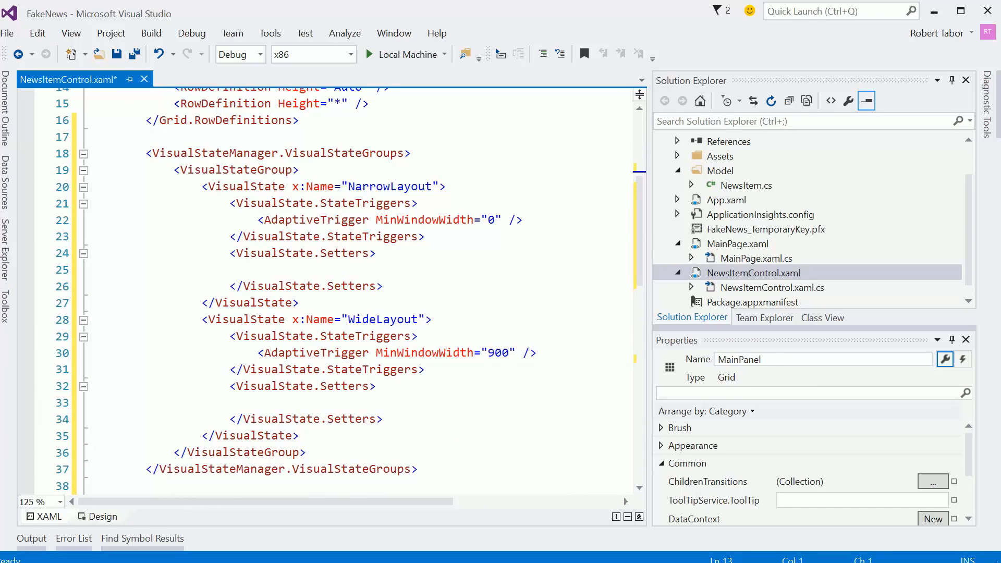
click(90, 270)
Add NarrowLayout setters giving MainPanel.Width 200 and MainPanel.Height 275.
key(Tab)
key(Tab)
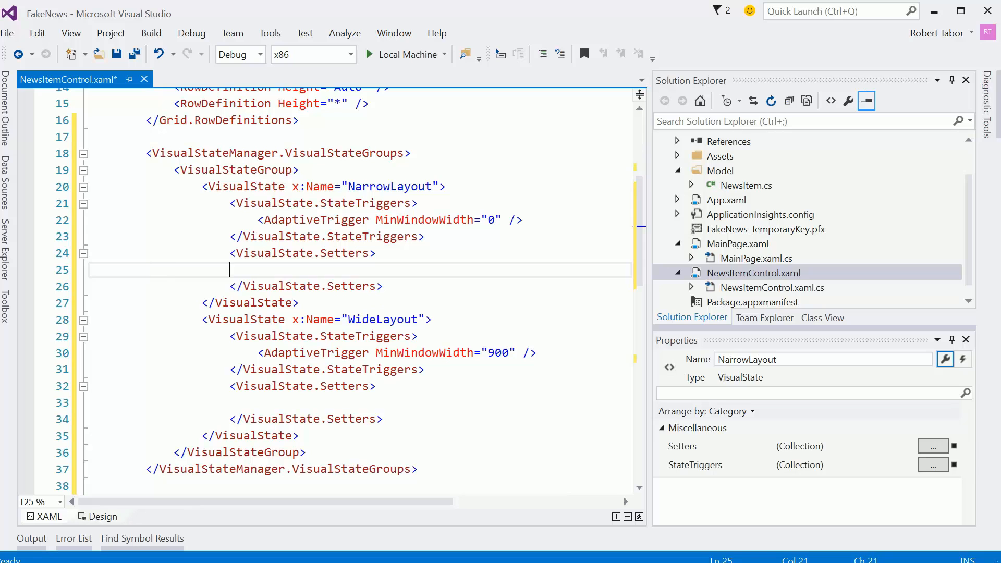
text(<)
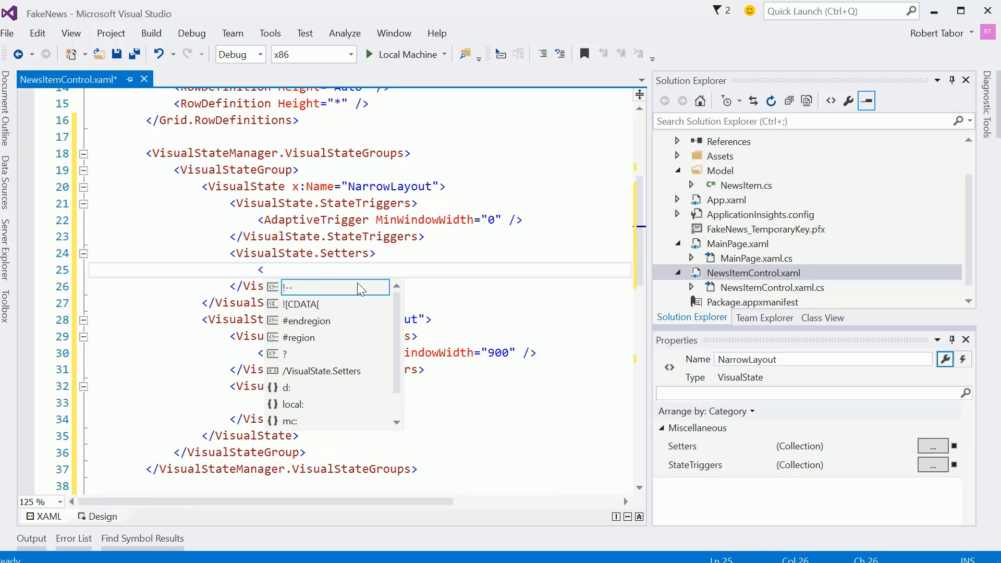
text(Set)
key(Tab)
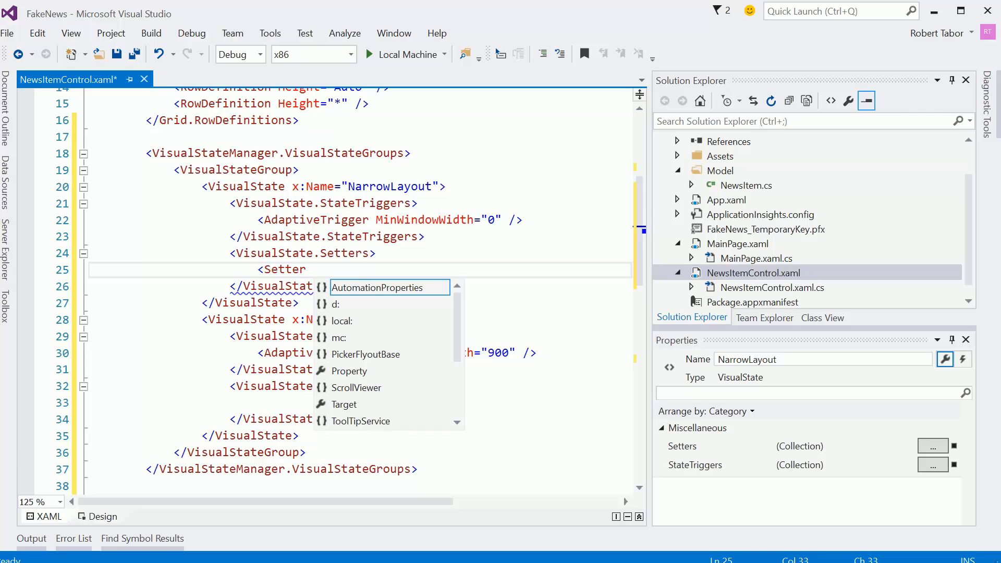
text(Tar)
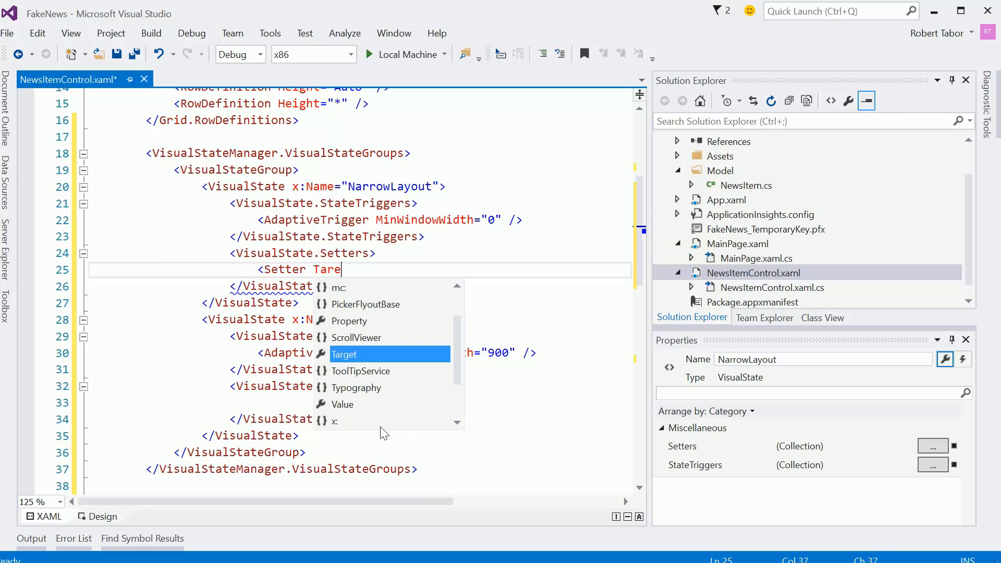
text(get=")
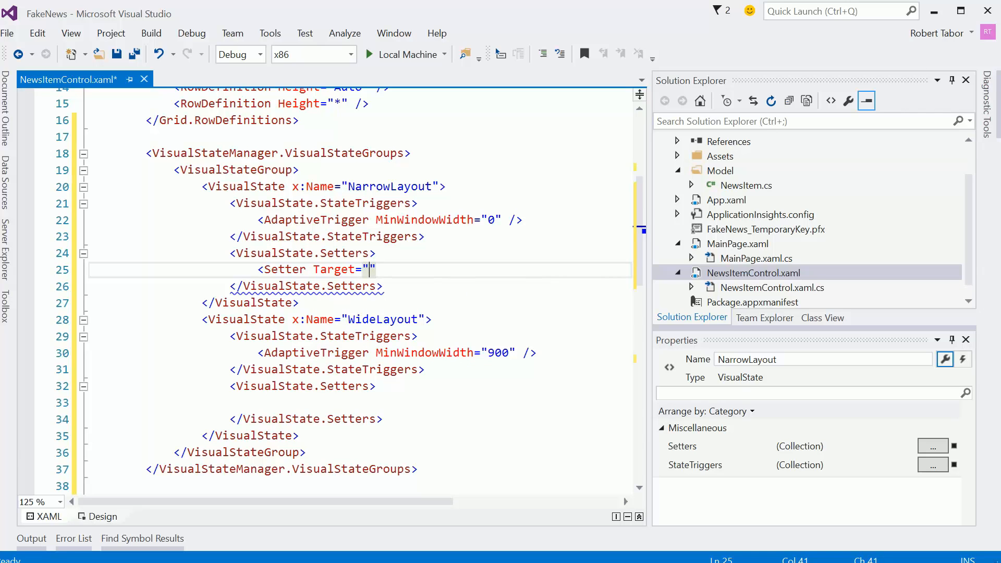
text(MainPanel.Wi)
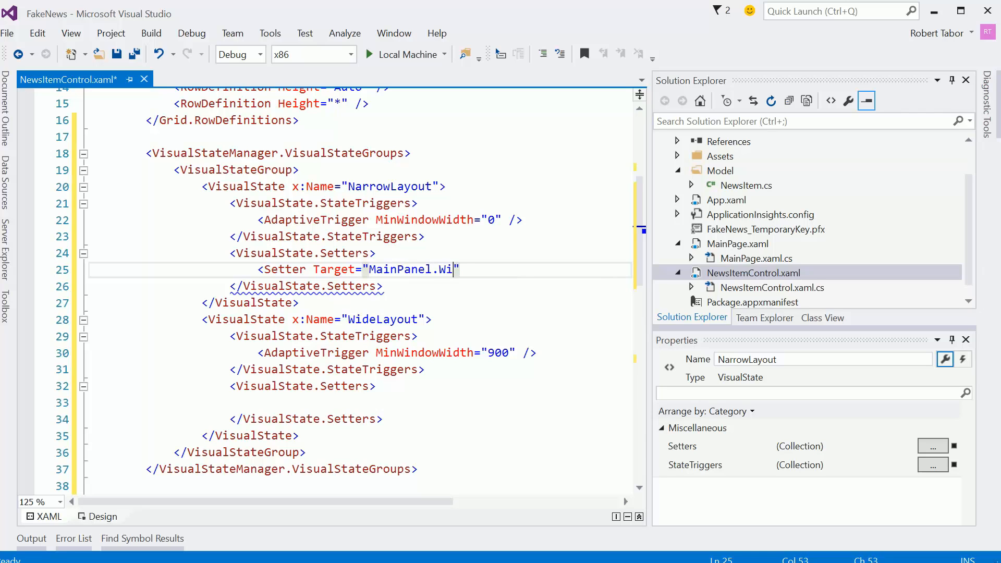
text(dth")
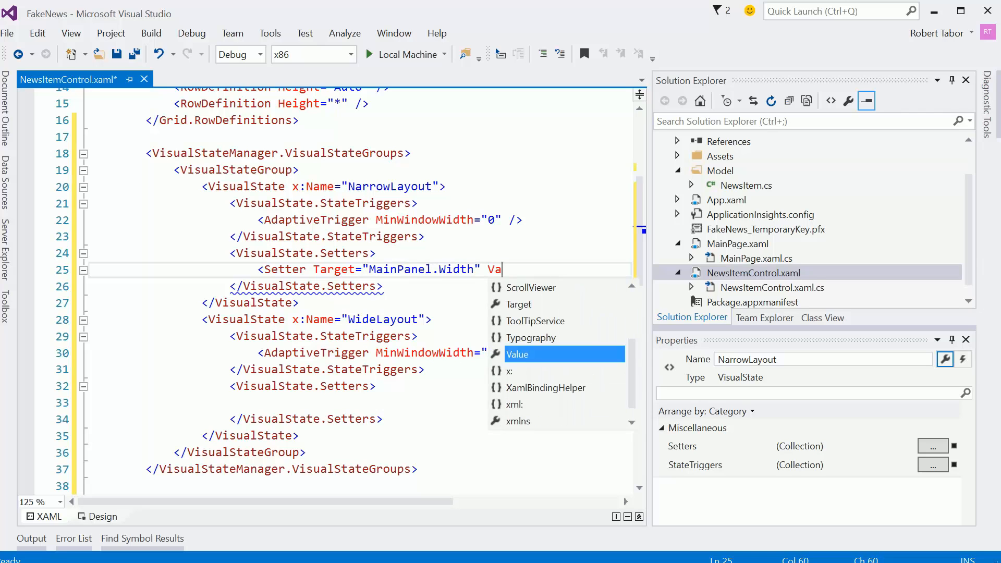
text(lue="200)
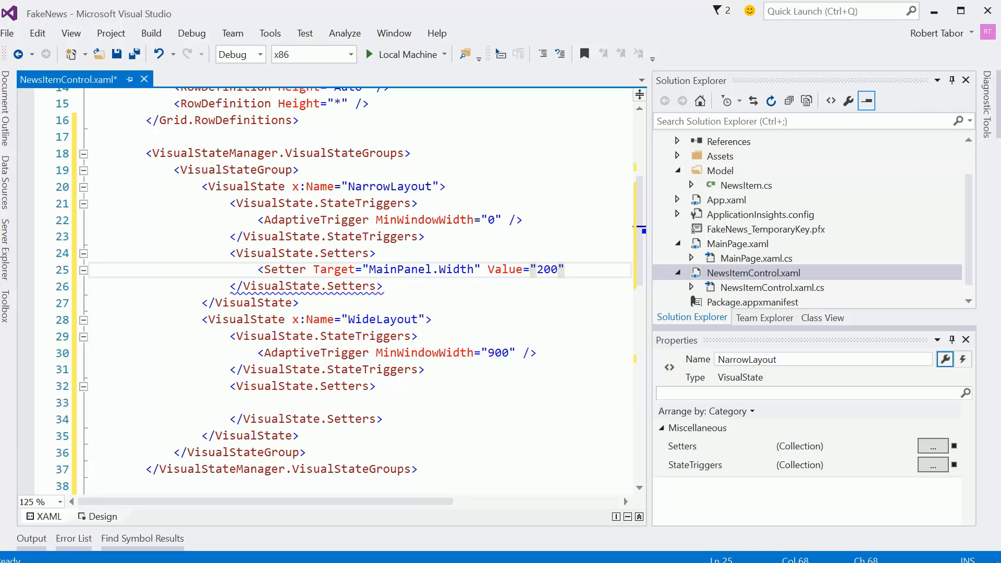
text(")
key(Return)
text(<Setter)
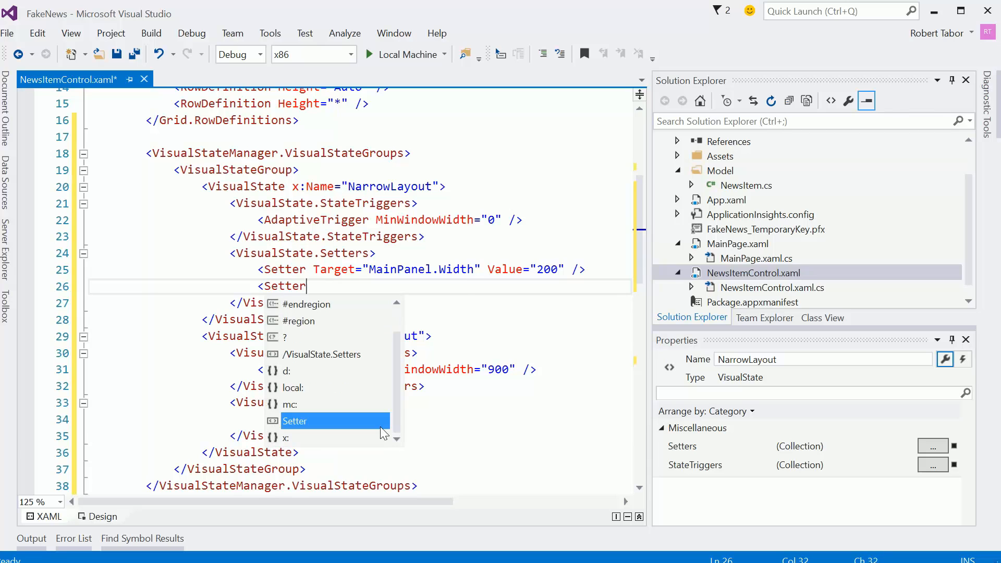
text( Target="Main)
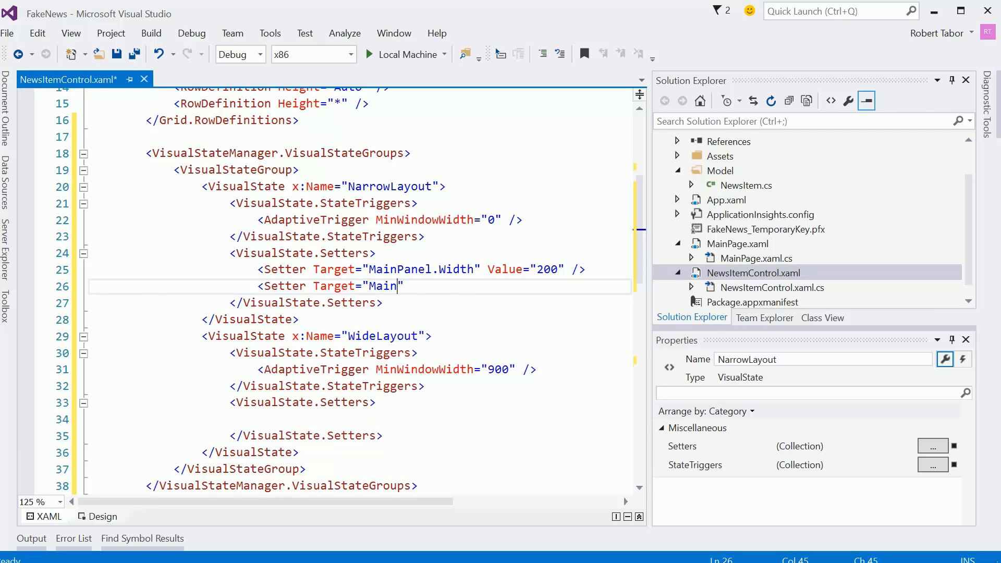
text(Panel)
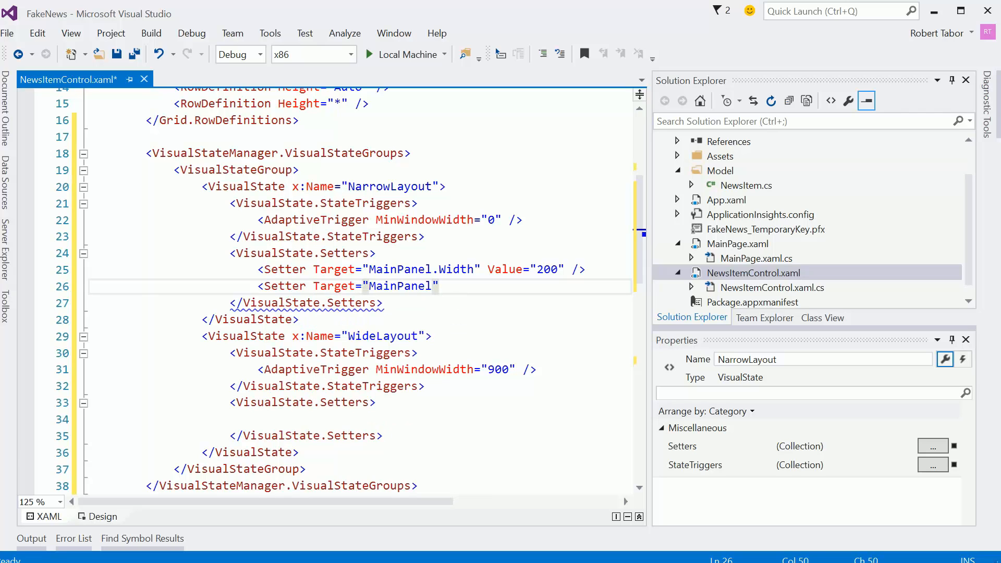
text(.Height)
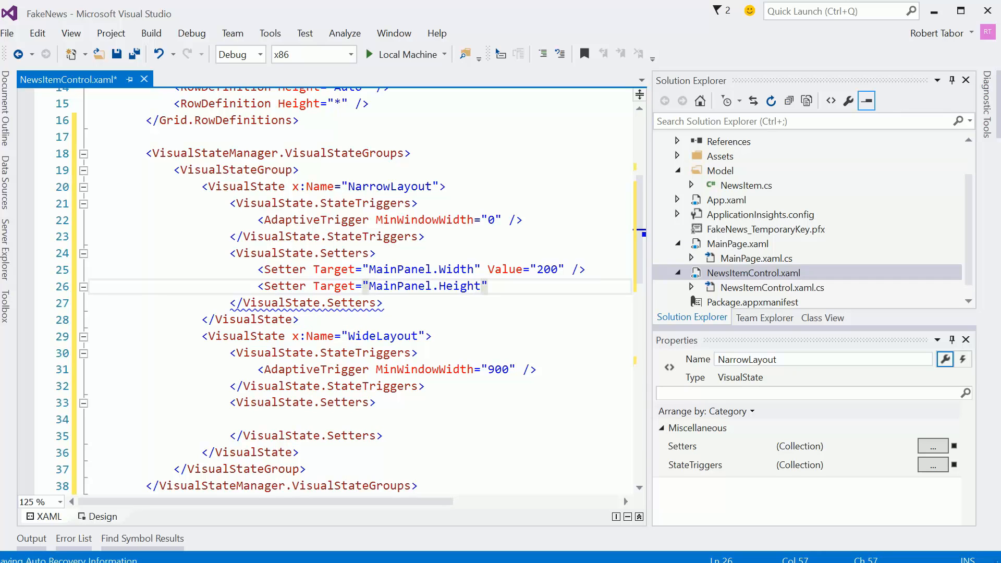
key(Right)
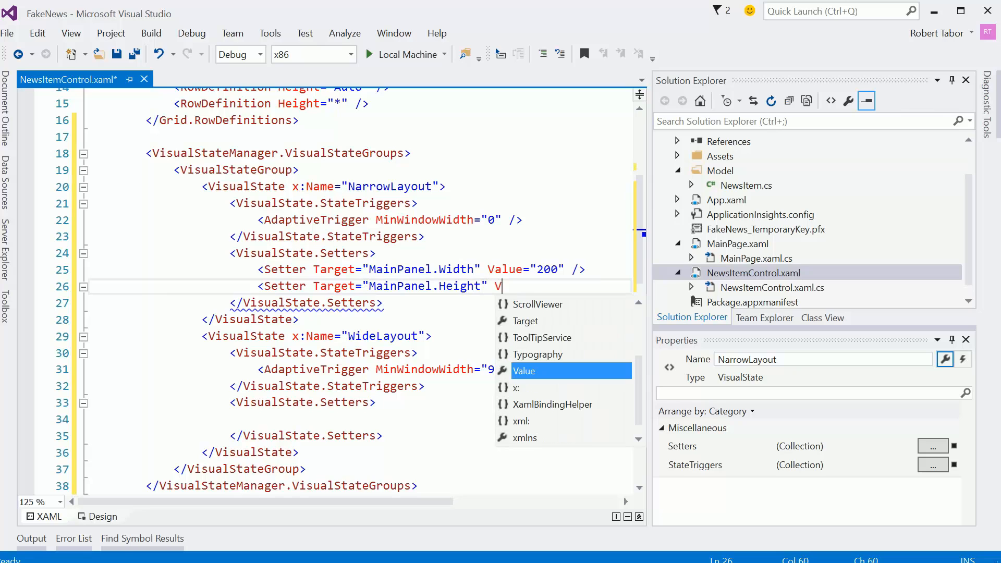
text(Value)
key(Tab)
text(275")
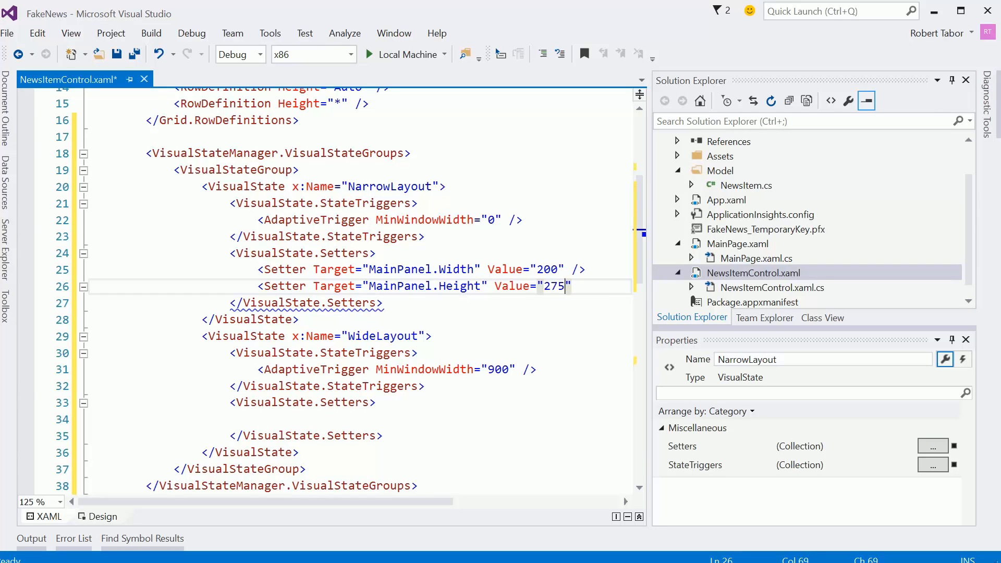
text( />)
key(Return)
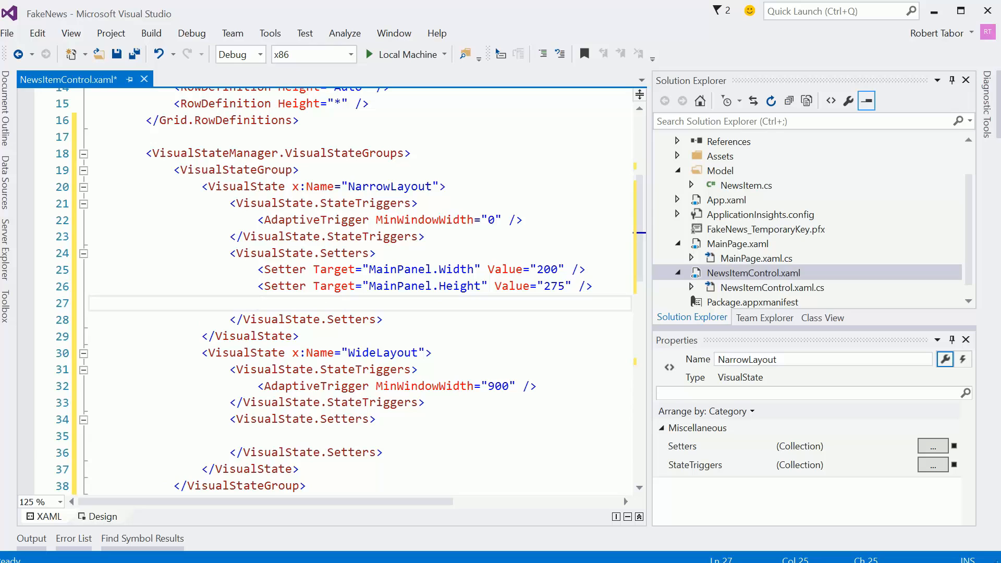
text(<sette)
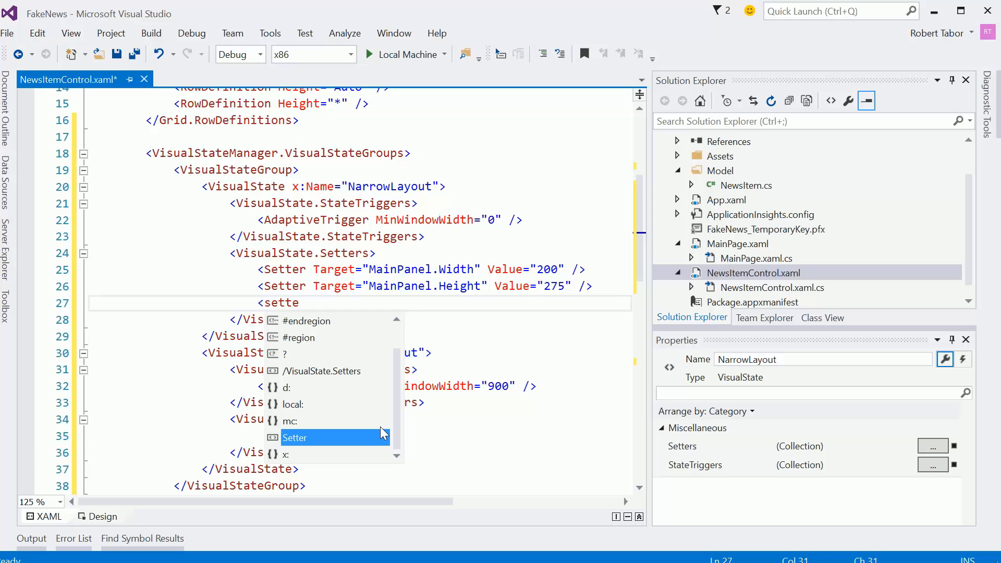
Finish the NarrowLayout setter targeting HeadlineTextBlock.FontSize with Value 18.
key(BackSpace)
key(BackSpace)
key(BackSpace)
text(S)
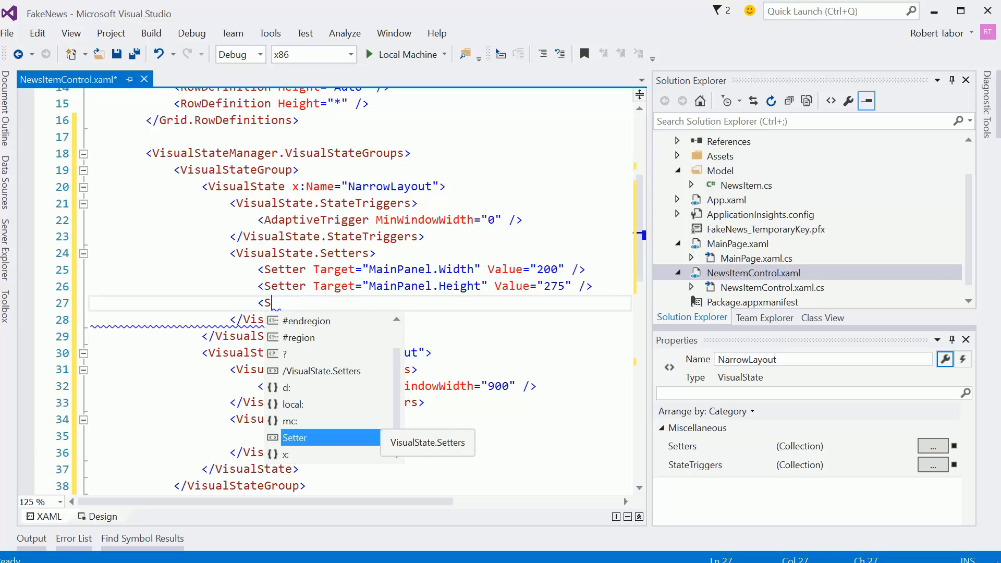
text(etter Targ)
key(Tab)
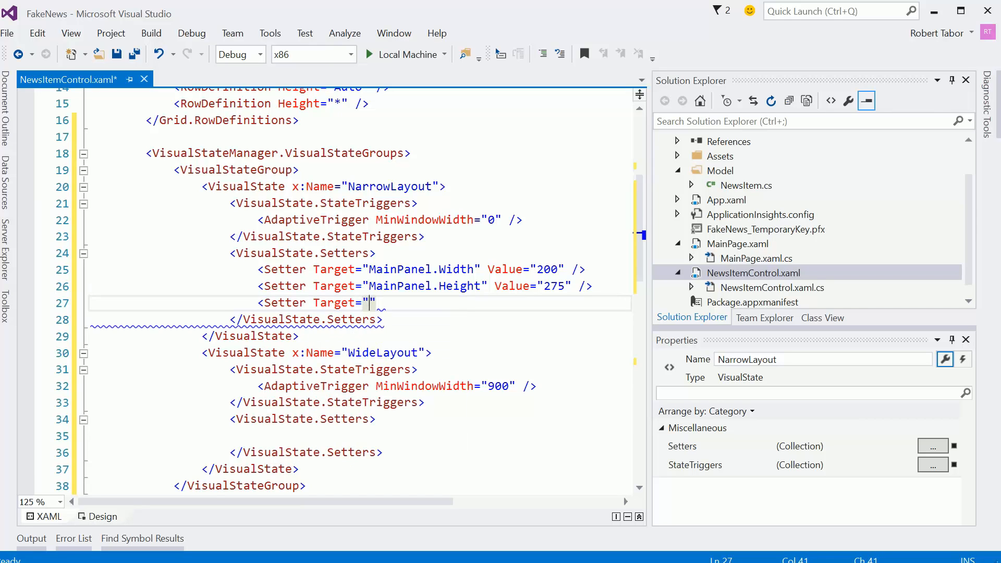
text(Headli)
text(neTextBl)
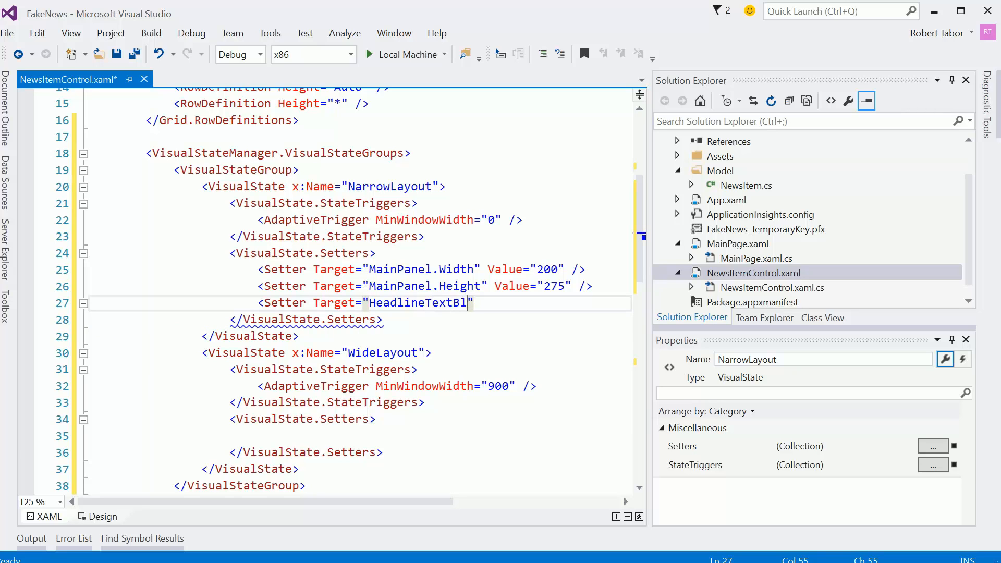
text(ock)
key(Left)
text(.Font)
text(Size")
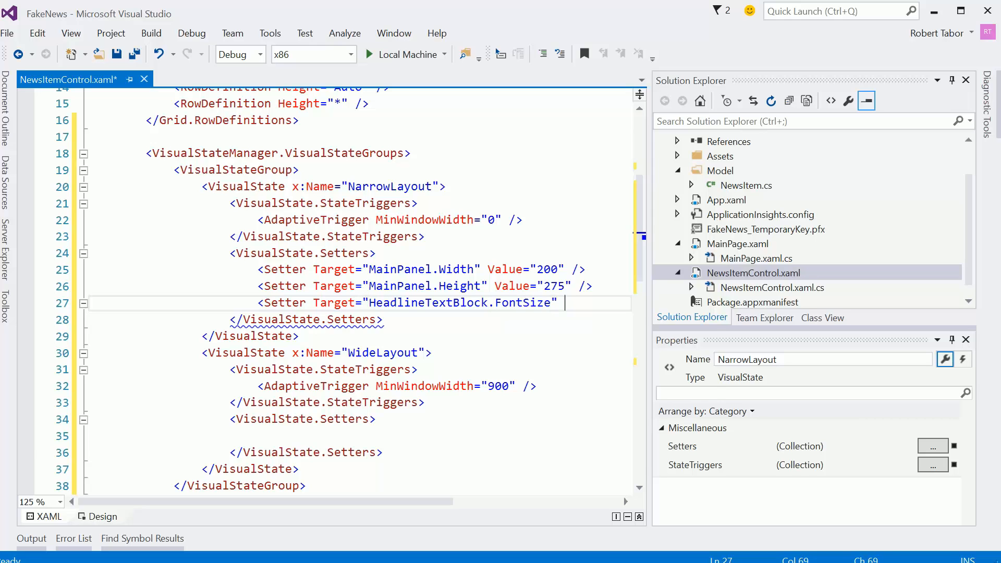
text( Value="1)
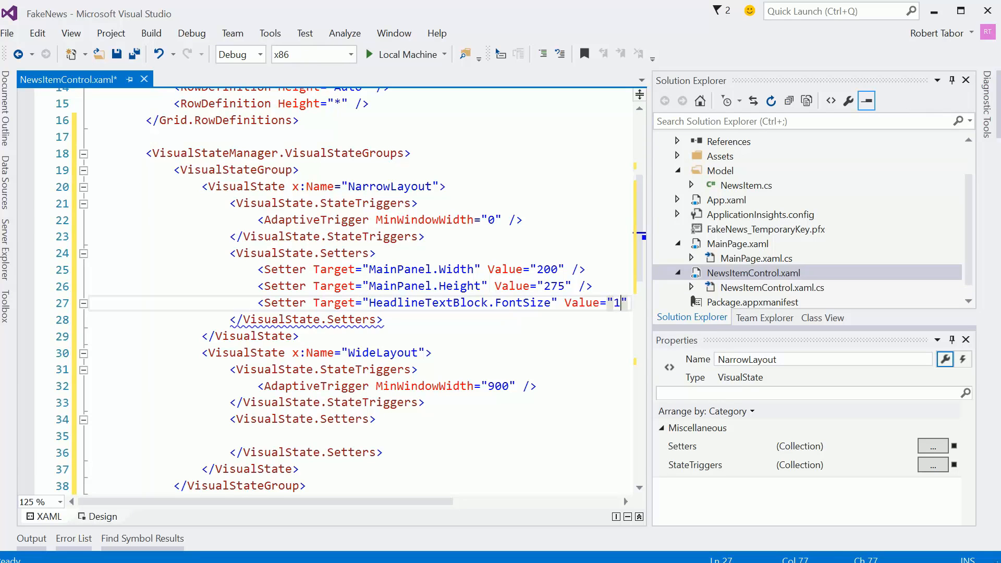
text(8" />)
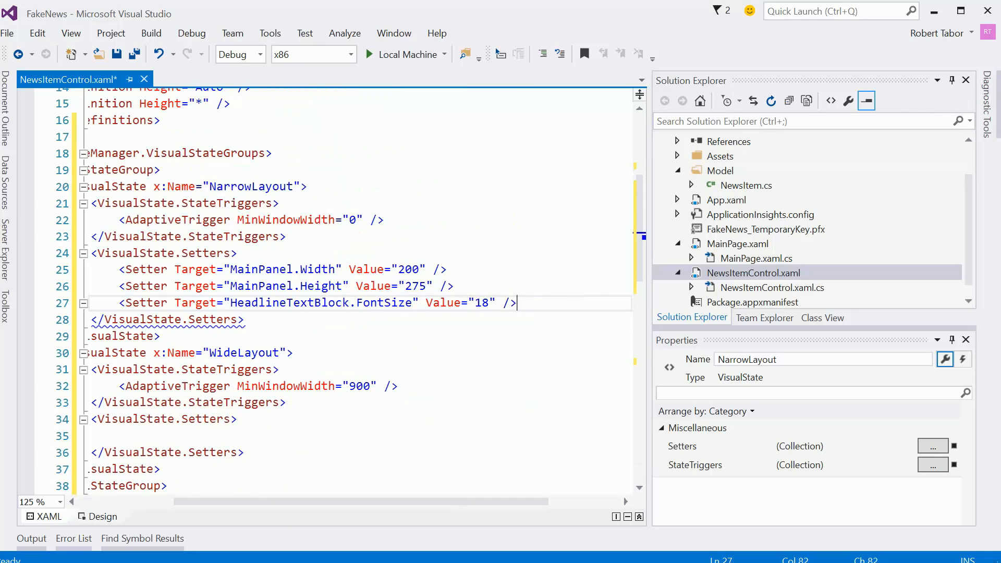
scroll(352, 297, down, 7)
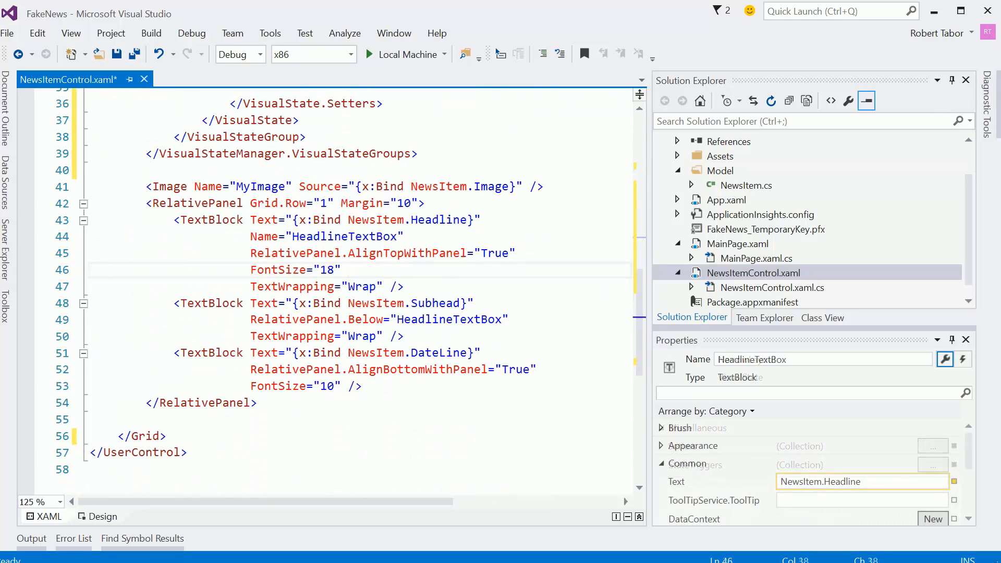
Rename HeadlineTextBox to HeadlineTextBlock on the TextBlock and the subhead's Below reference, and save.
double_click(342, 236)
scroll(341, 236, up, 6)
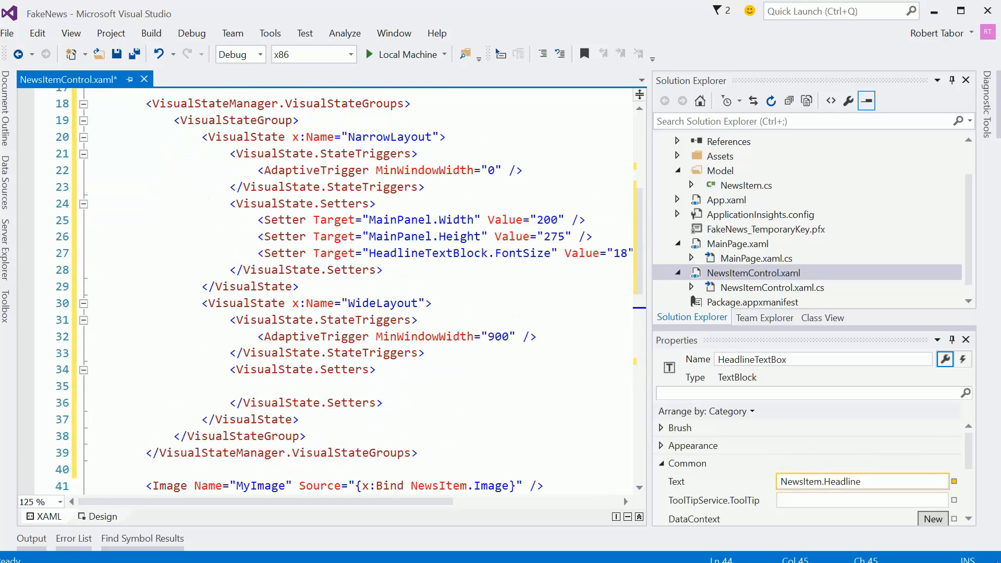
click(468, 252)
scroll(342, 274, down, 5)
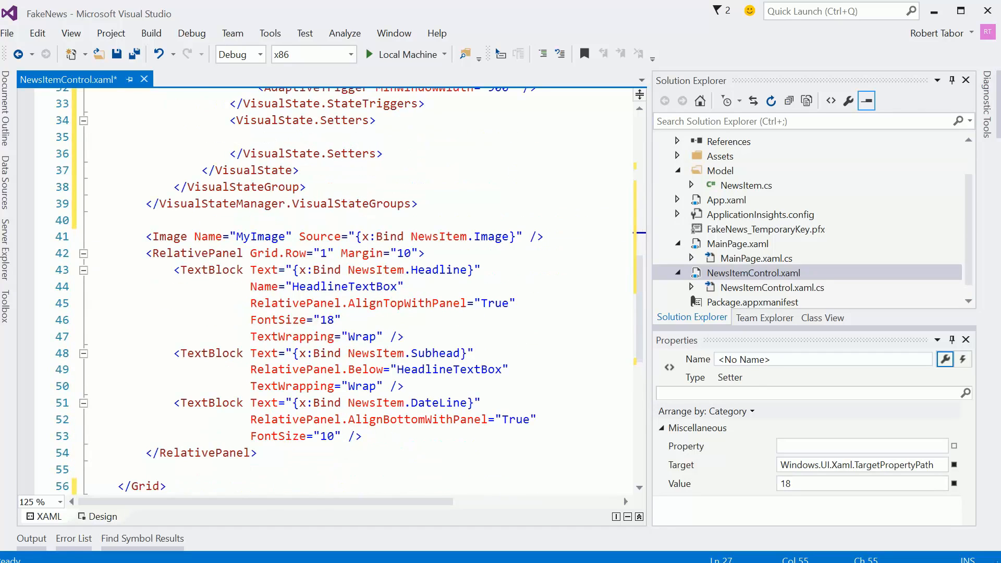
click(383, 287)
double_click(384, 286)
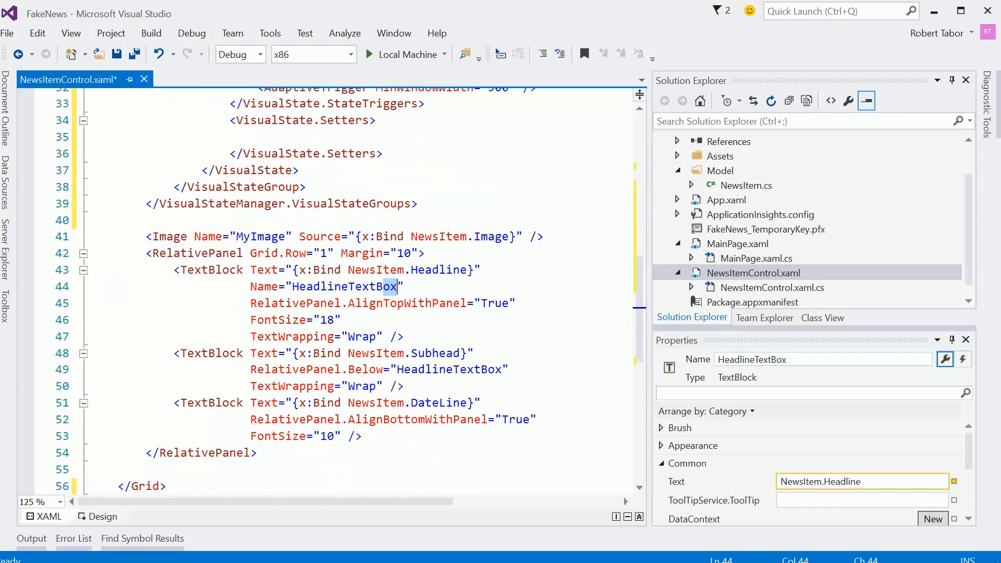
text(Block)
key(Down)
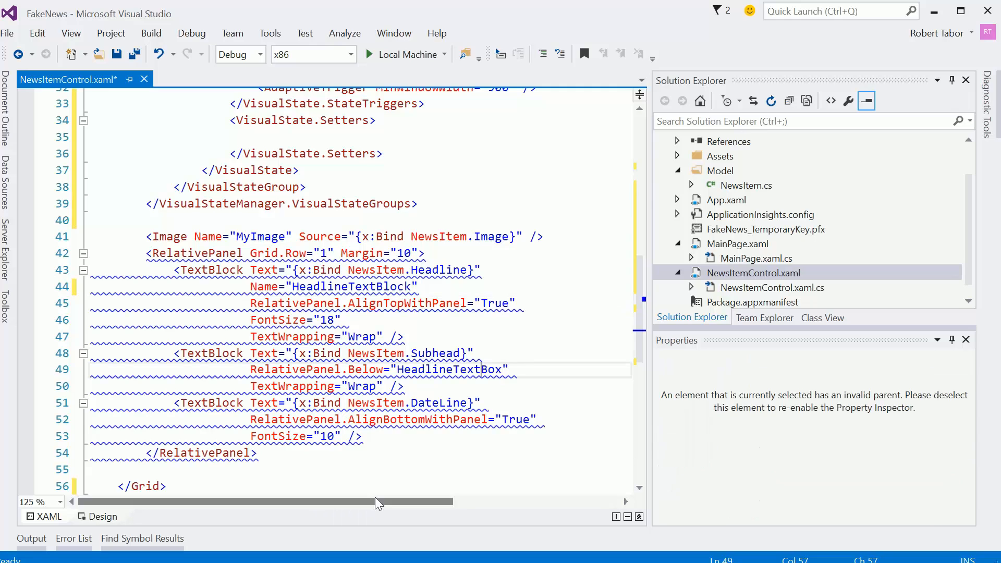
key(Down)
key(Down)
key(Down)
key(ctrl+shift+Right)
text(BBlock)
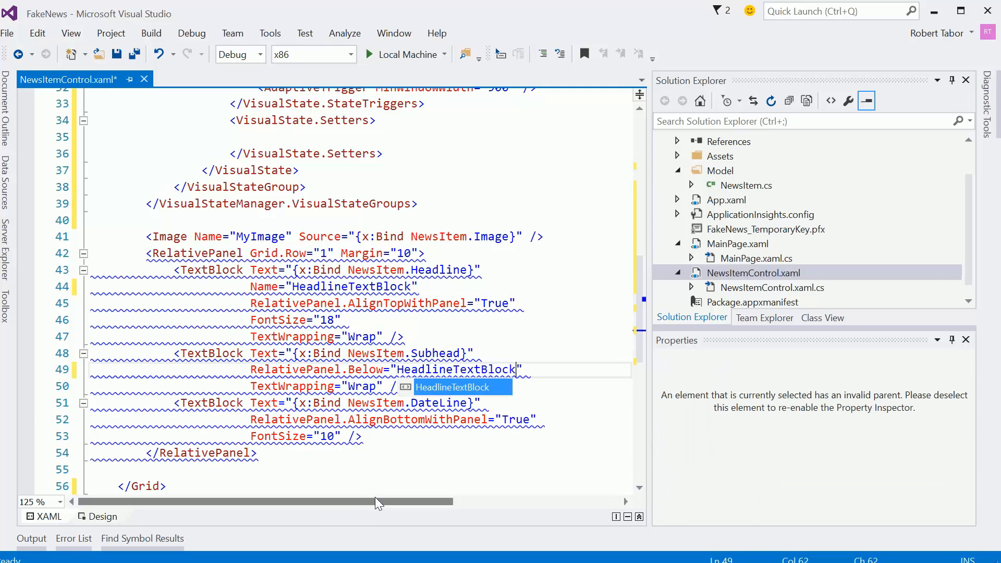
key(Down)
key(Down)
key(Down)
key(Down)
key(Down)
key(Down)
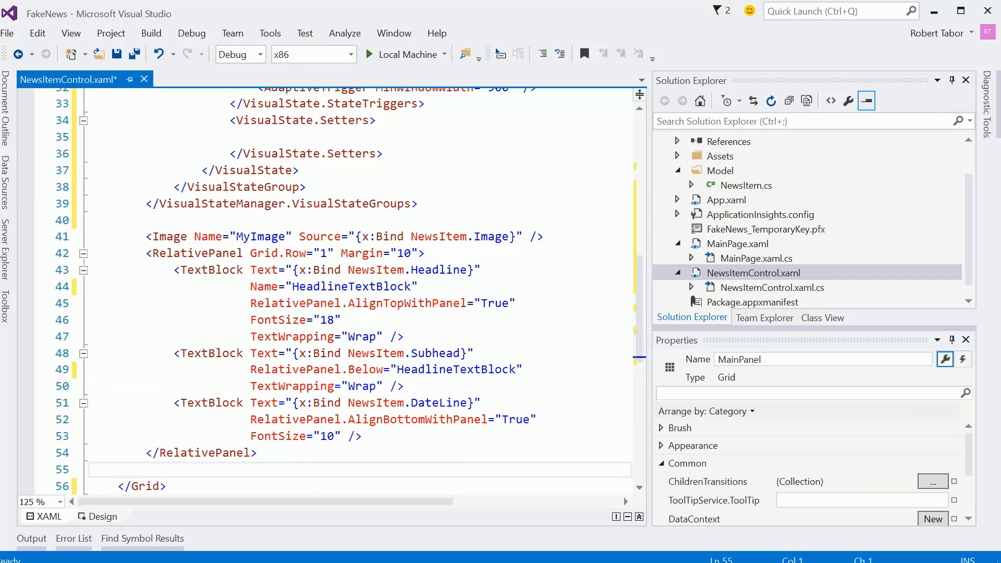
scroll(352, 297, up, 5)
scroll(352, 297, up, 5)
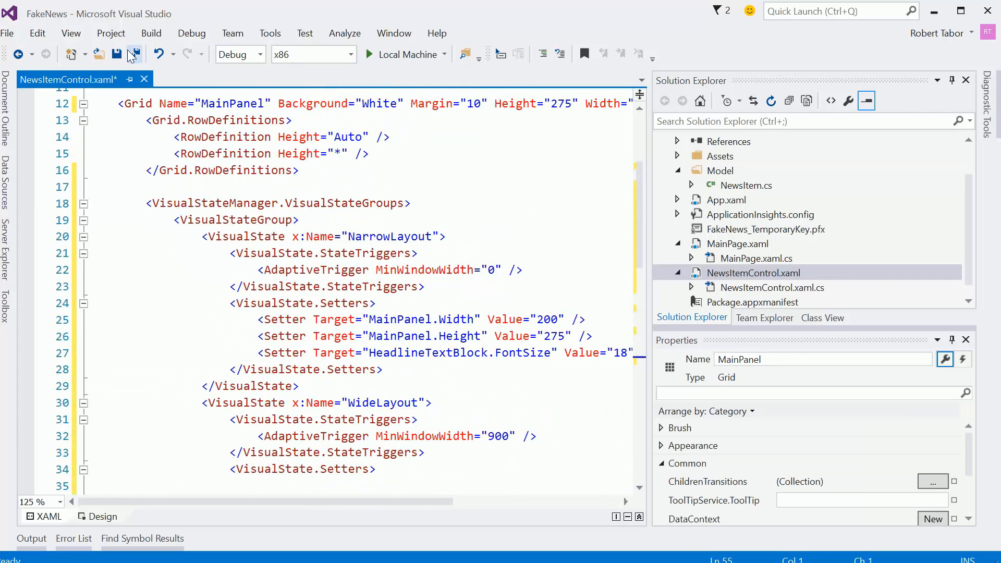
click(135, 54)
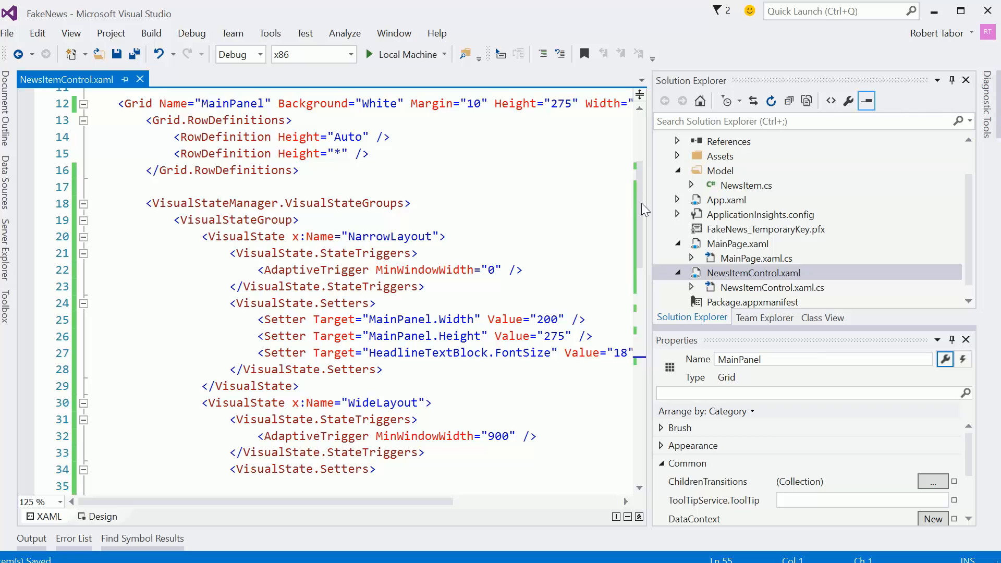
drag(258, 319, 634, 353)
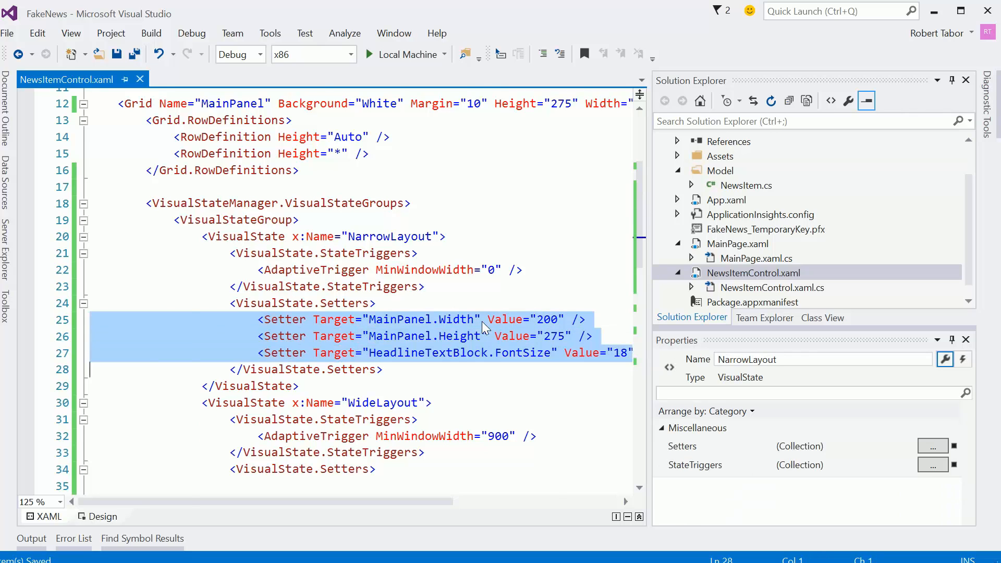
Copy the three NarrowLayout setter lines into WideLayout's Setters.
key(ctrl+c)
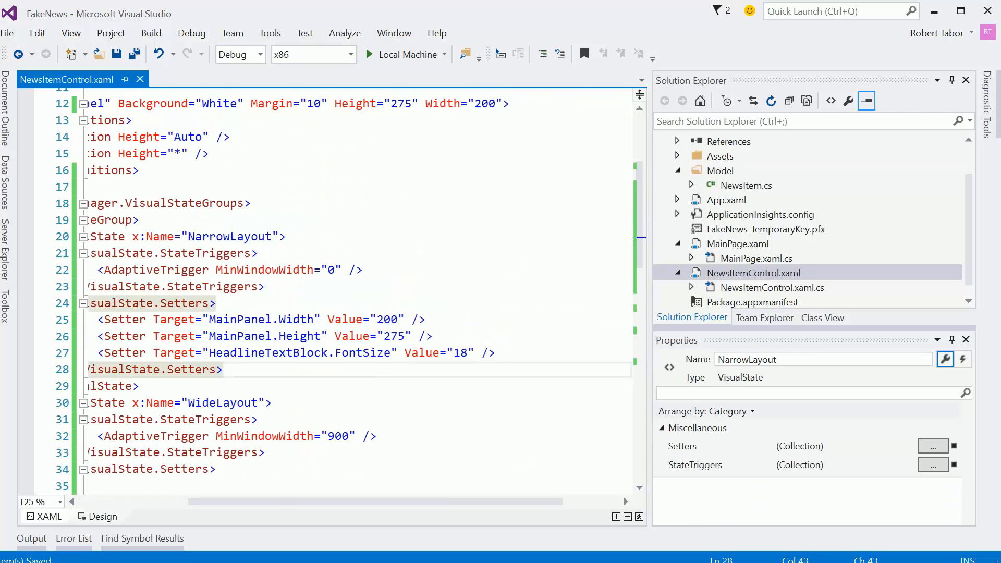
key(Down)
key(Down)
key(Down)
key(Home)
key(ctrl+v)
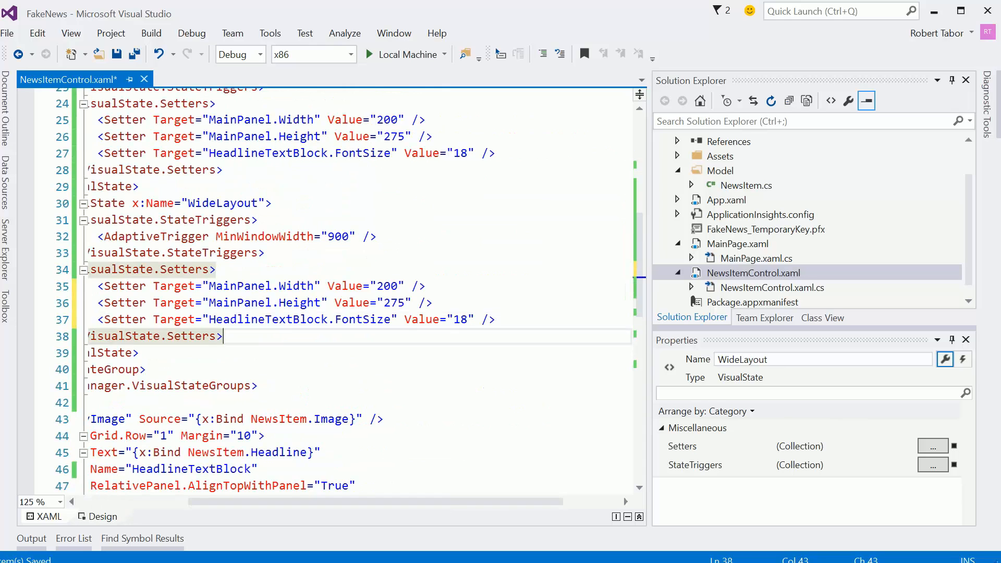
Change the WideLayout setters to Width 400, Height 400 and FontSize 26.
double_click(386, 285)
text(400)
click(394, 303)
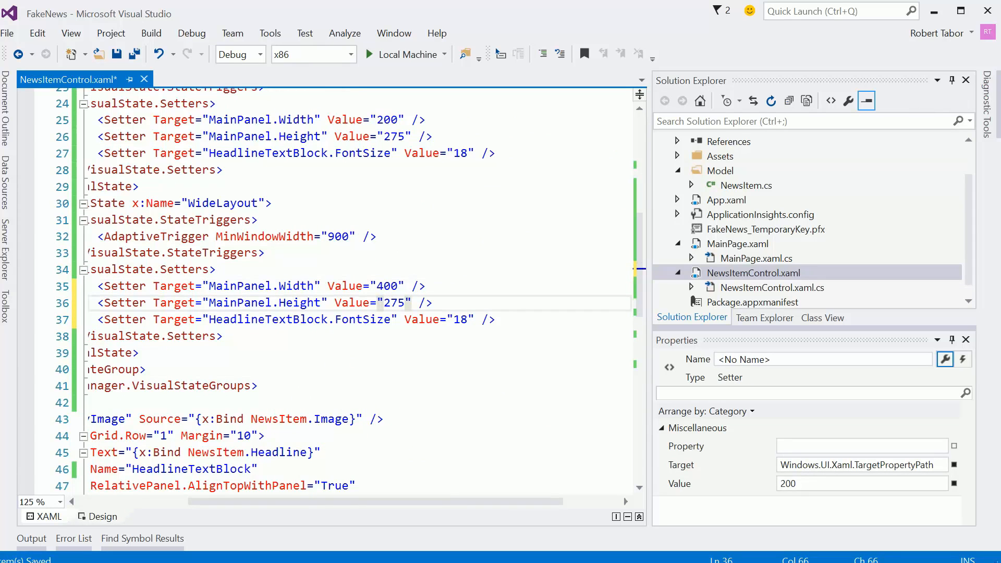
double_click(394, 302)
text(405)
click(394, 320)
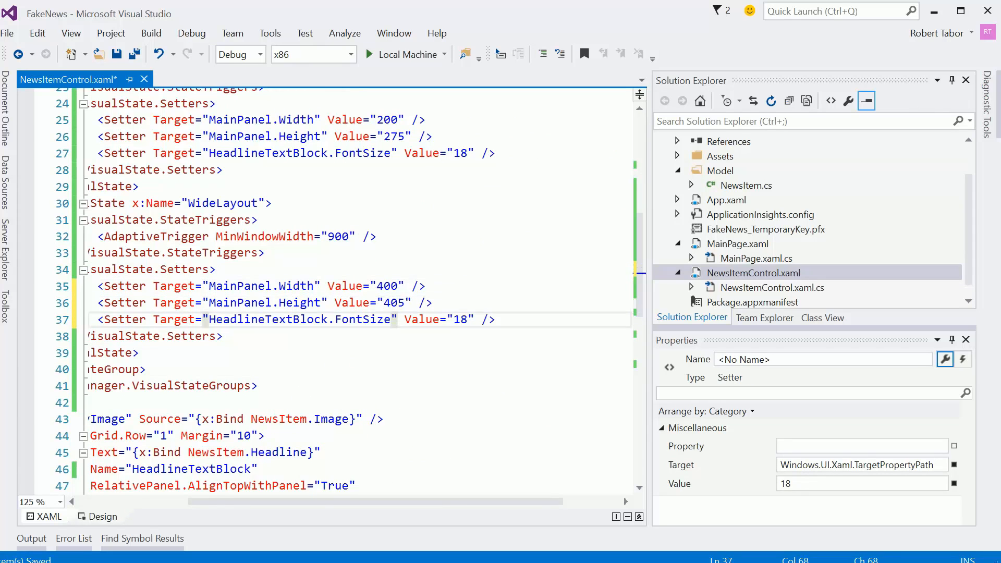
click(406, 303)
key(BackSpace)
text(0)
click(481, 319)
key(Left)
key(Left)
key(ctrl+shift+Left)
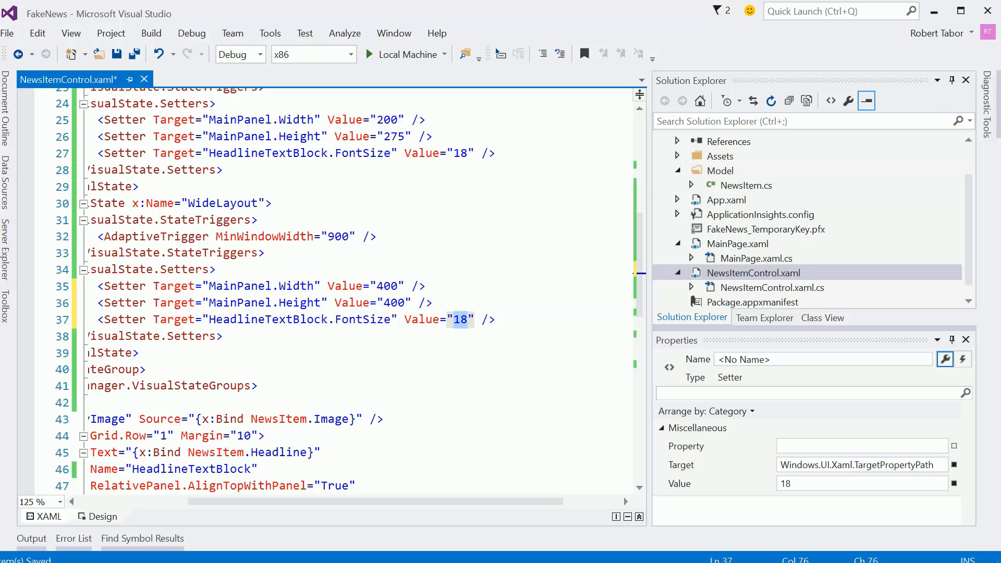
text(26)
key(Down)
key(Home)
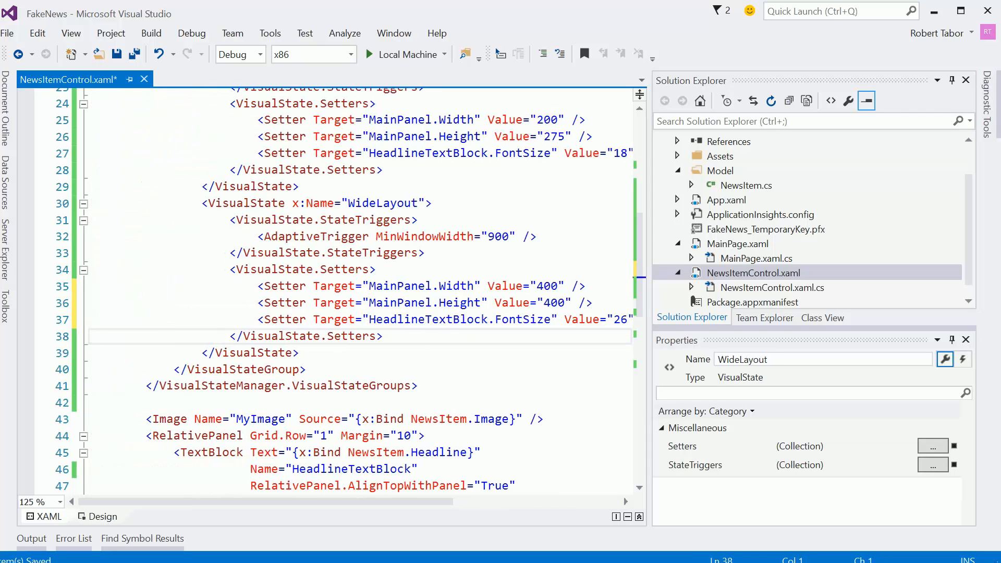
Save NewsItemControl.xaml with the WideLayout changes.
click(134, 53)
key(alt+Tab)
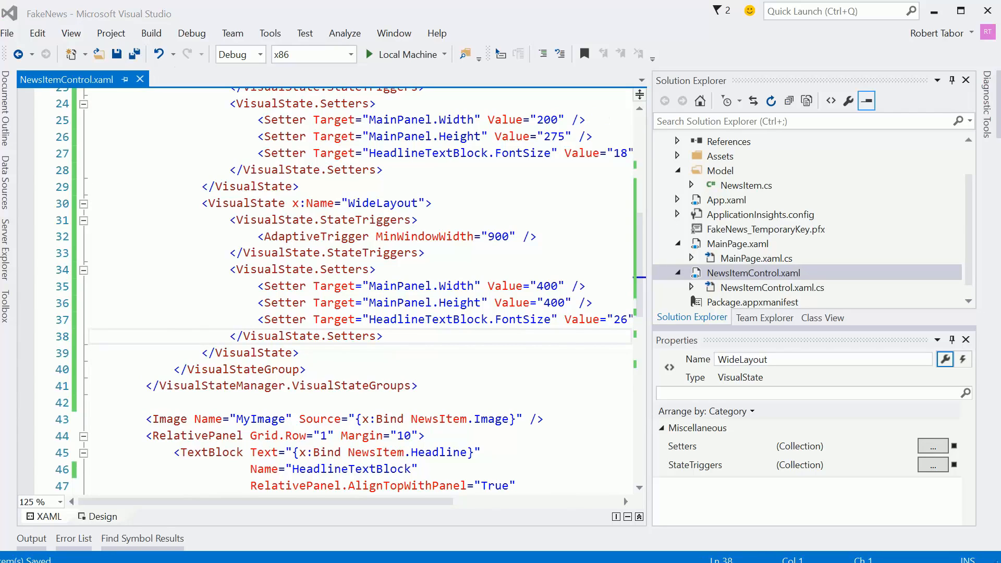
click(135, 54)
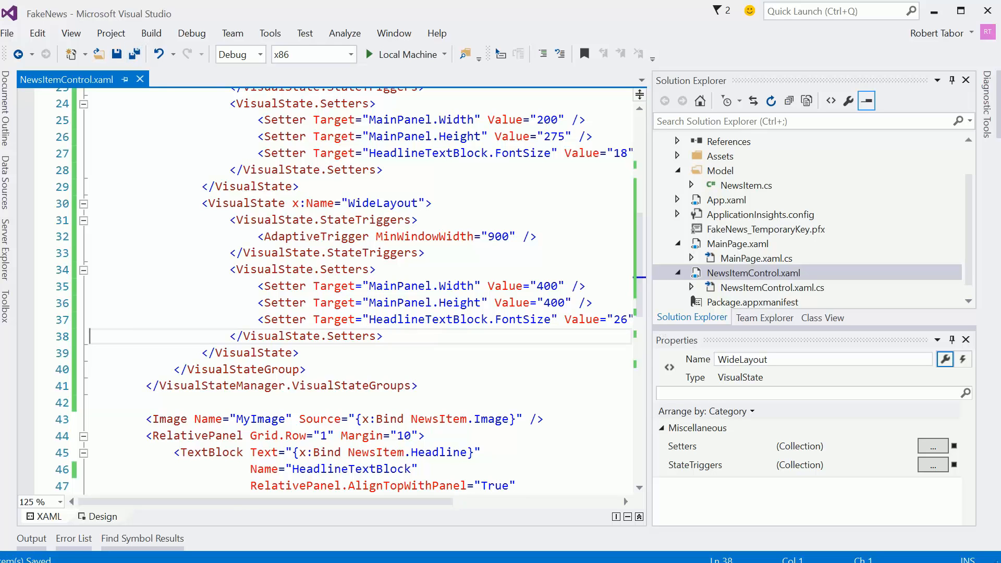
click(716, 228)
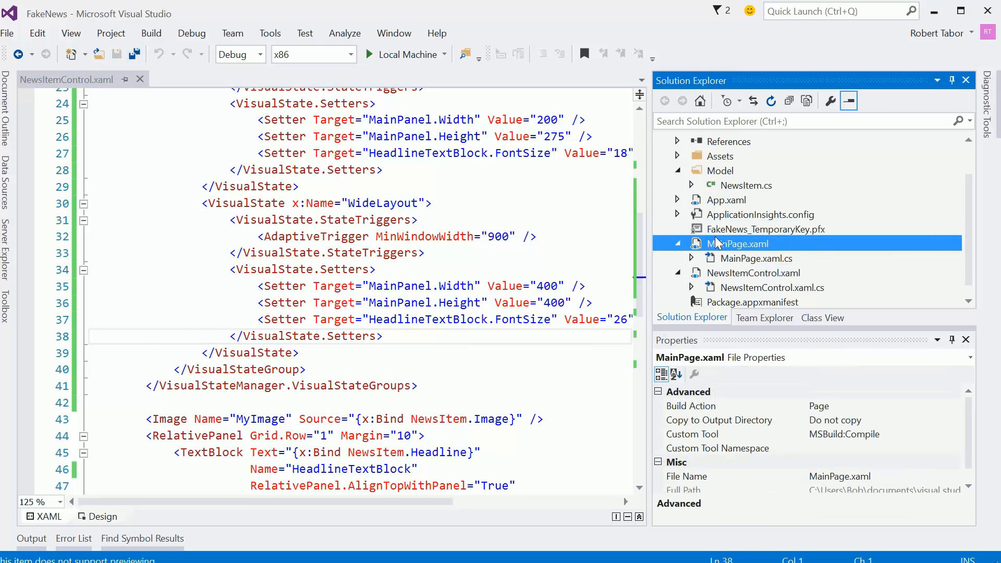
Open MainPage.xaml and make room after its row definitions.
double_click(715, 243)
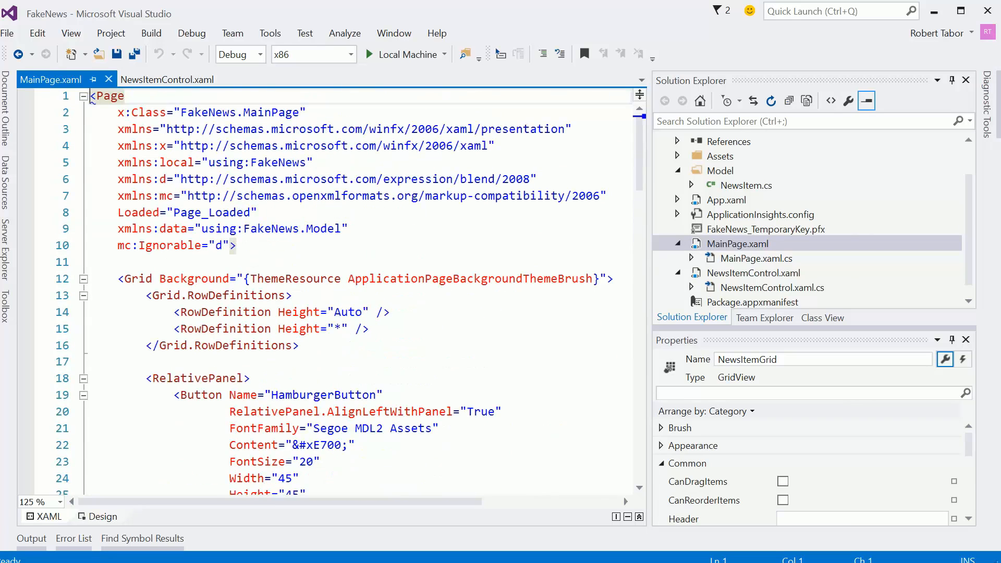
click(313, 345)
key(Return)
key(Return)
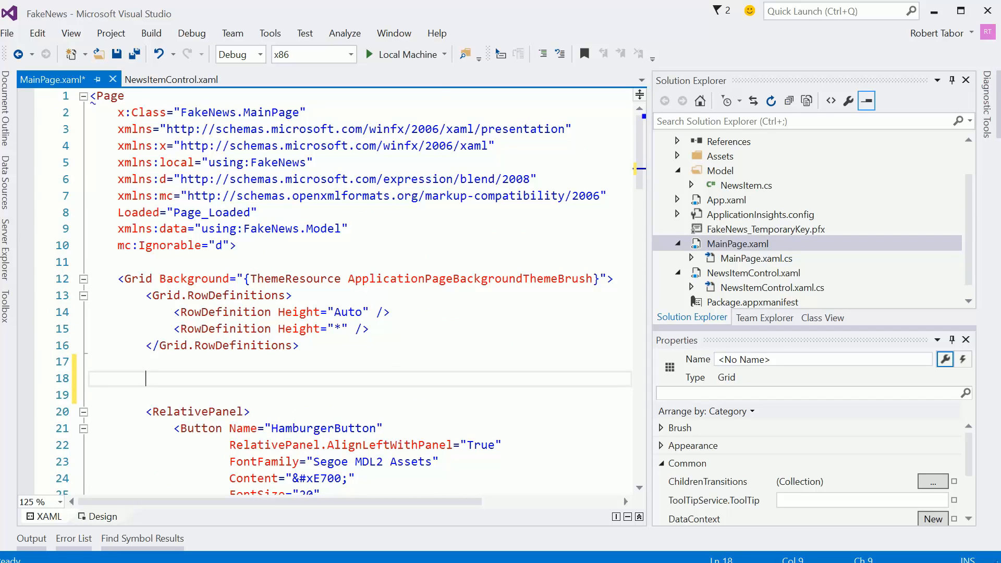
Copy the VisualStateManager block into MainPage.xaml and trim WideLayout to the MainPanel.Width 400 setter.
click(171, 79)
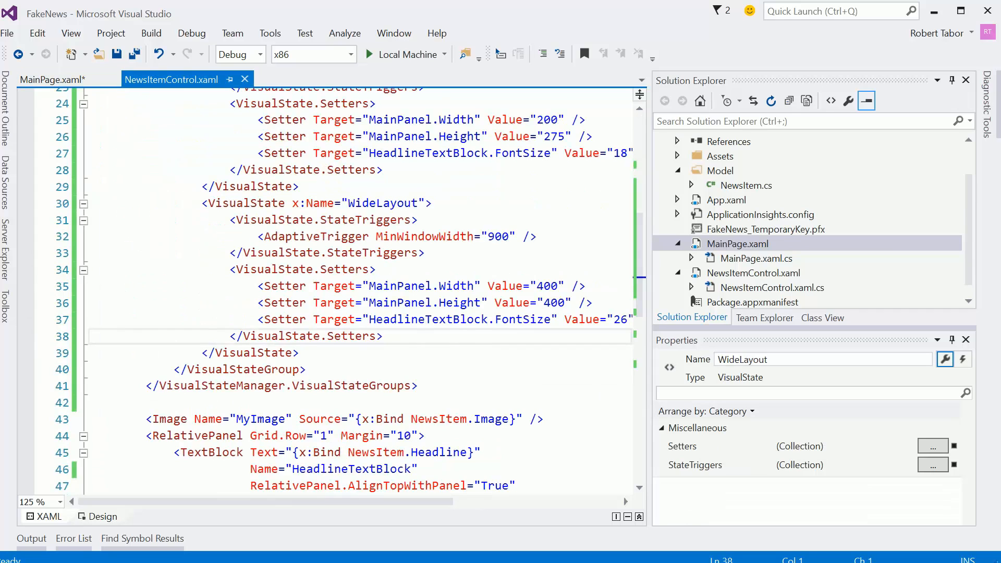
scroll(352, 297, up, 4)
click(146, 203)
key(Home)
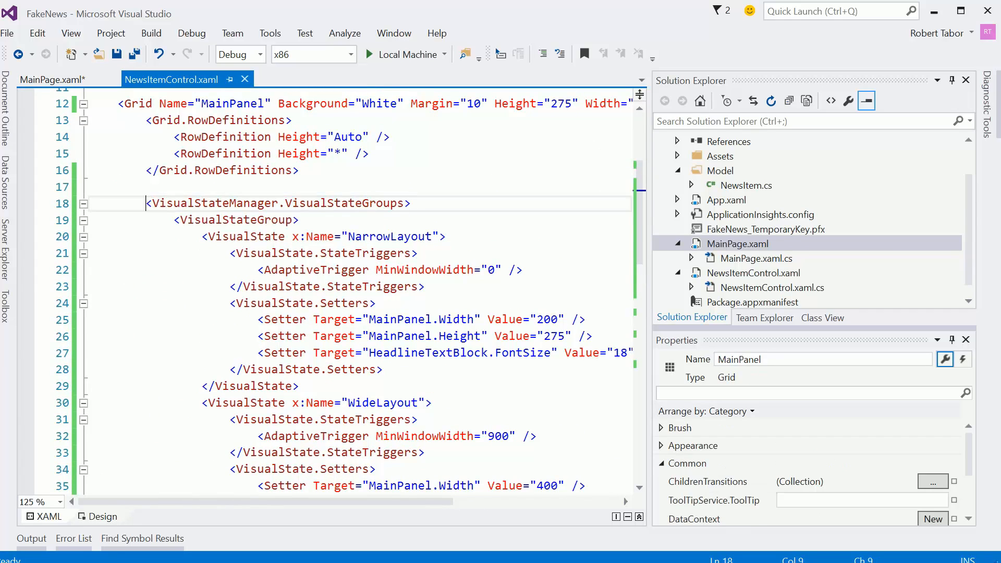
key(shift+Down)
key(shift+Down)
key(shift+Down)
key(shift+Down)
key(shift+Down)
key(shift+Down)
key(shift+Down)
key(shift+Down)
key(shift+Down)
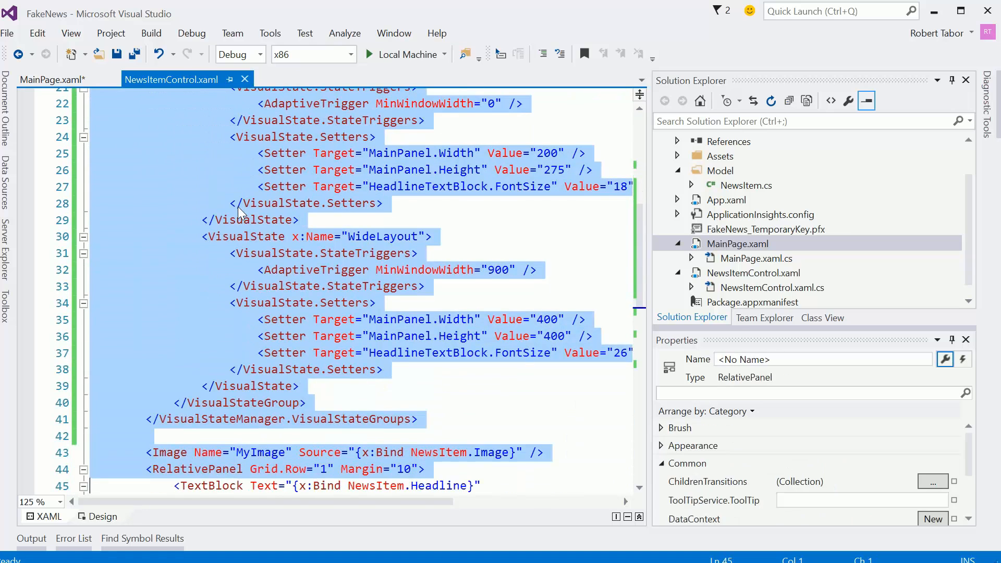
key(shift+Left)
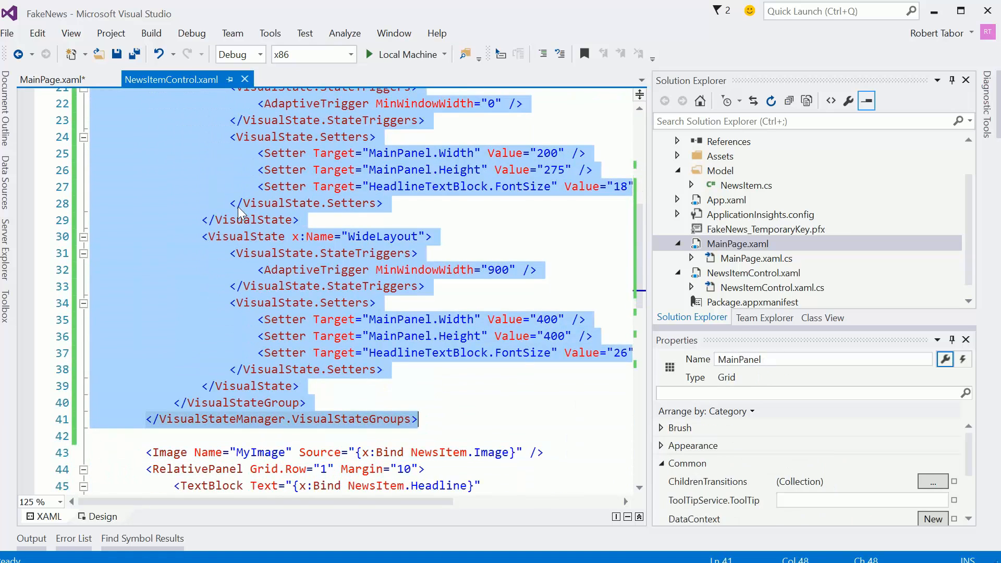
click(50, 79)
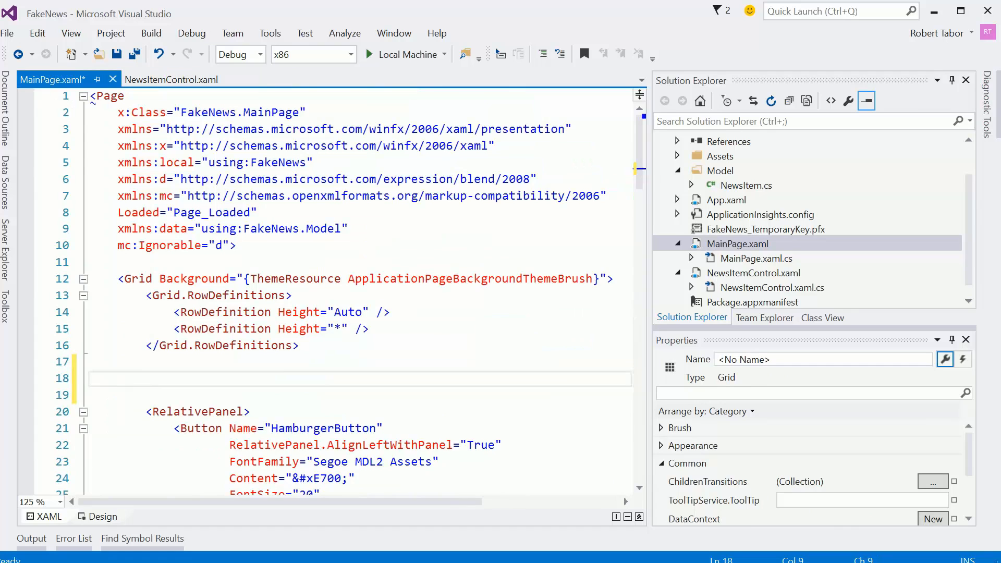
key(ctrl+v)
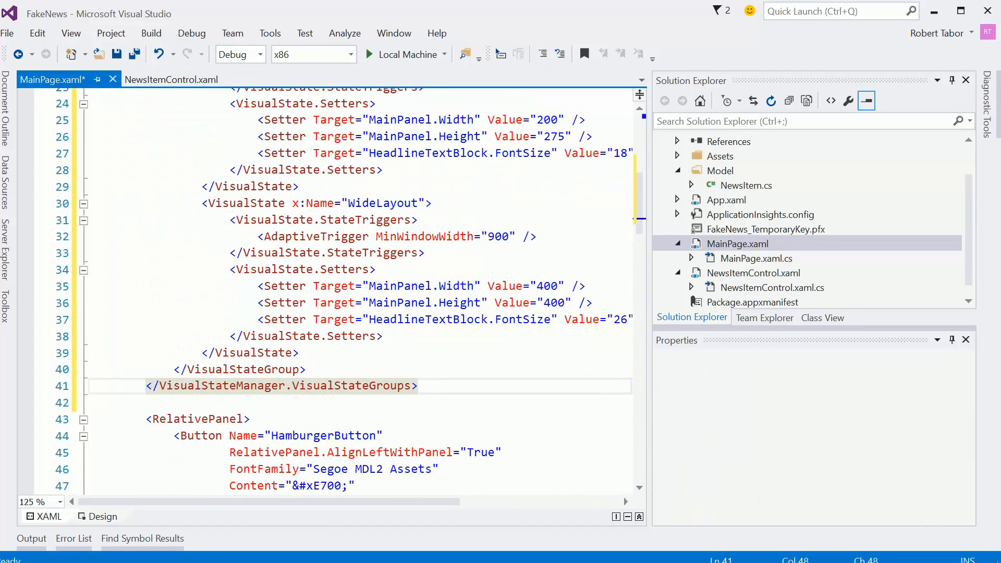
drag(258, 302, 90, 336)
key(Delete)
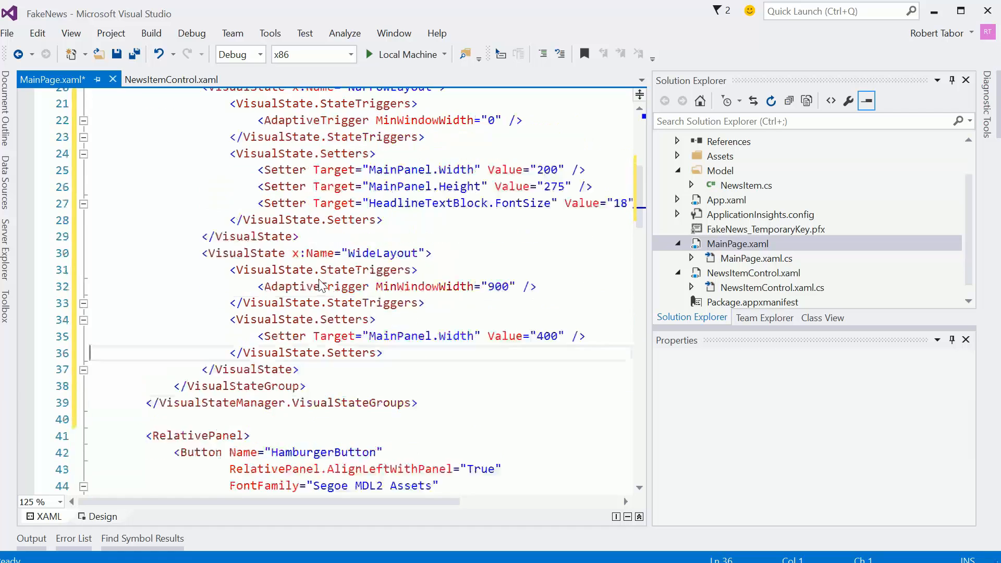
scroll(321, 286, up, 1)
drag(258, 237, 89, 270)
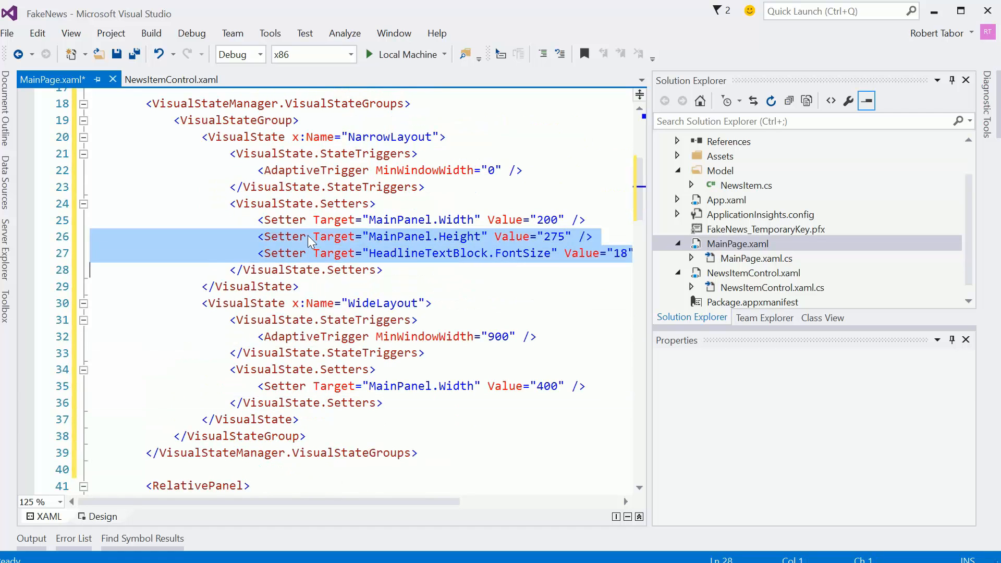
Remove the NarrowLayout height and font-size setters and lower the WideLayout trigger to 400.
key(Delete)
click(501, 303)
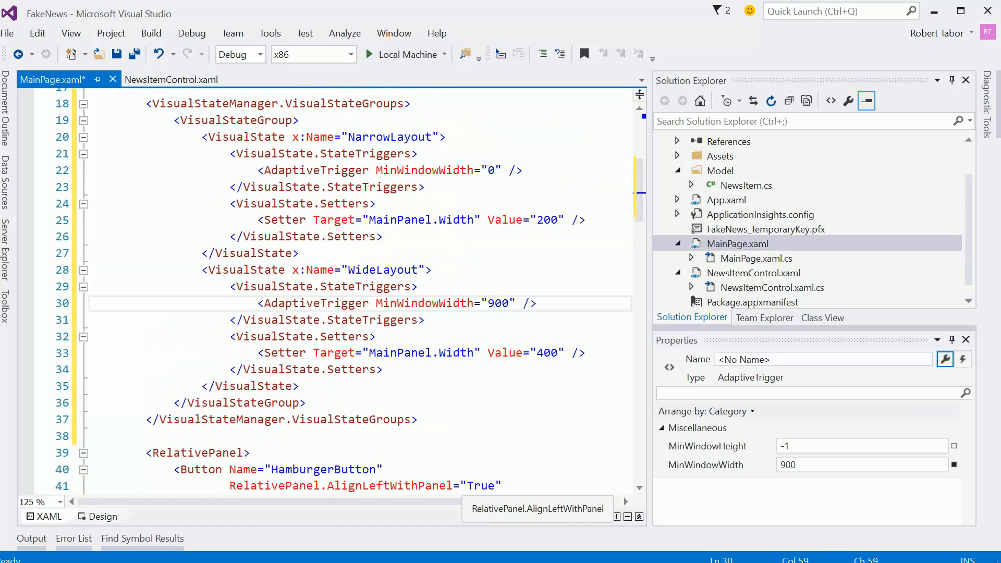
key(shift+Left)
text(4)
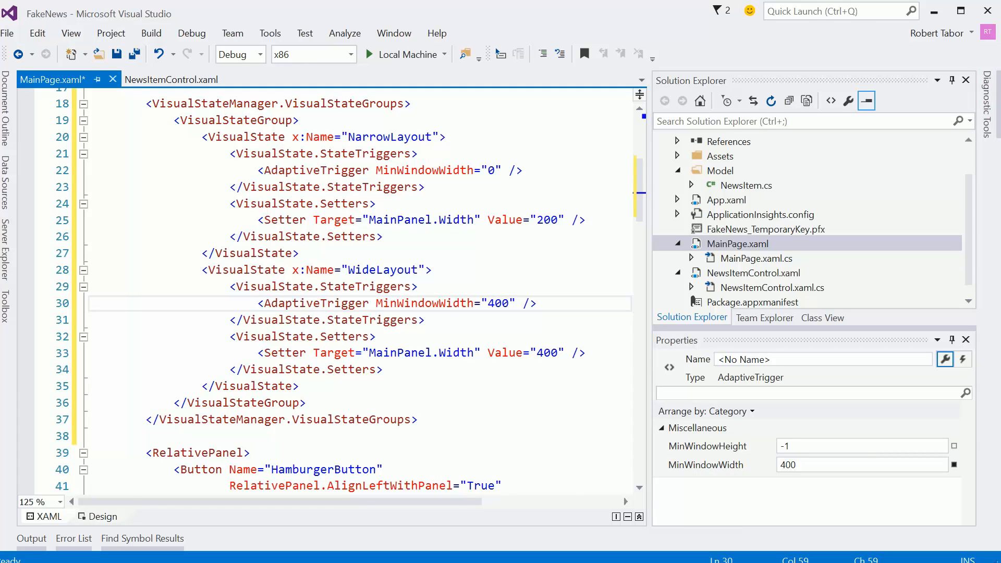
Retarget the narrow setter to MyAutoSuggestBox.Visibility with value Collapsed.
double_click(399, 220)
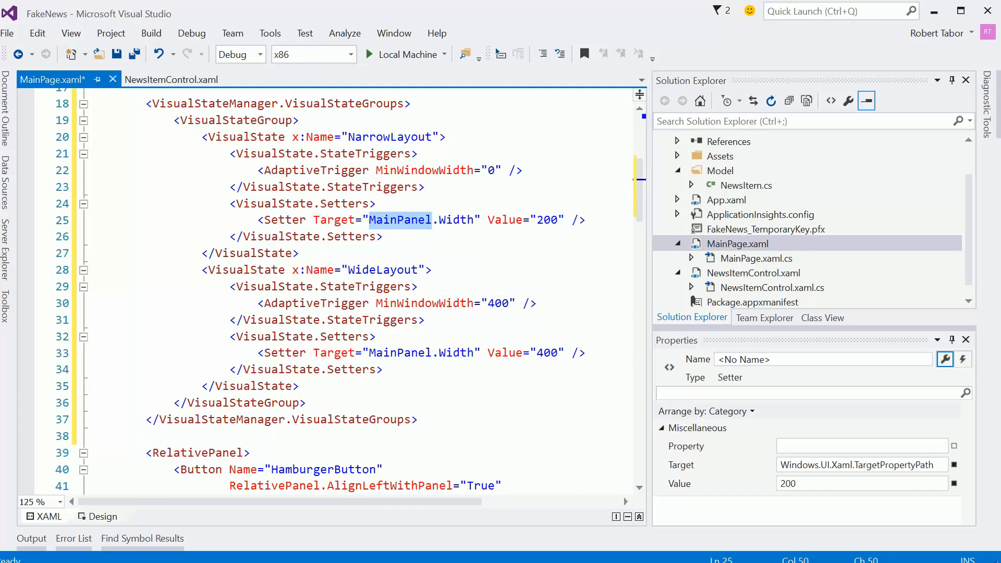
text(MyAug)
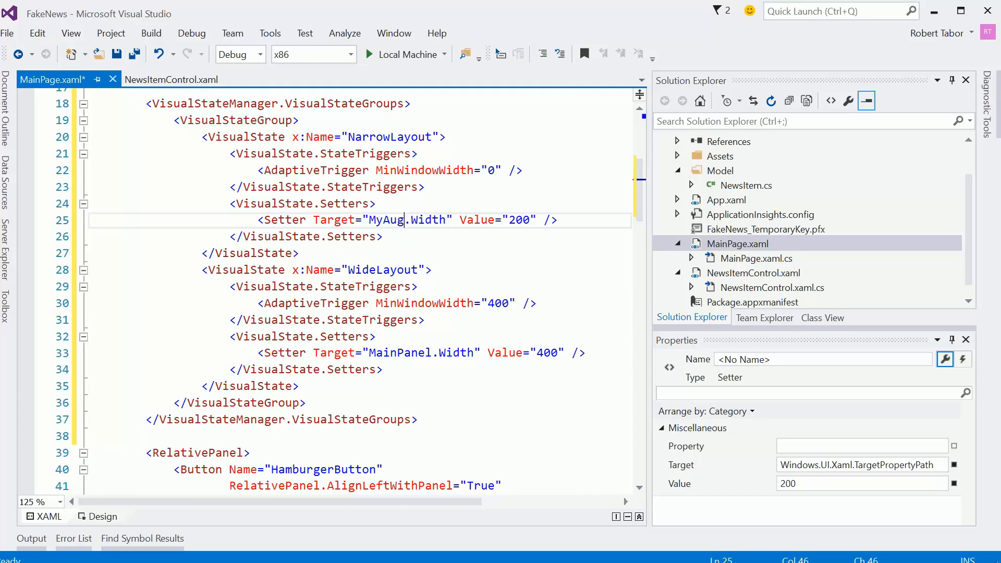
text(toSyugg)
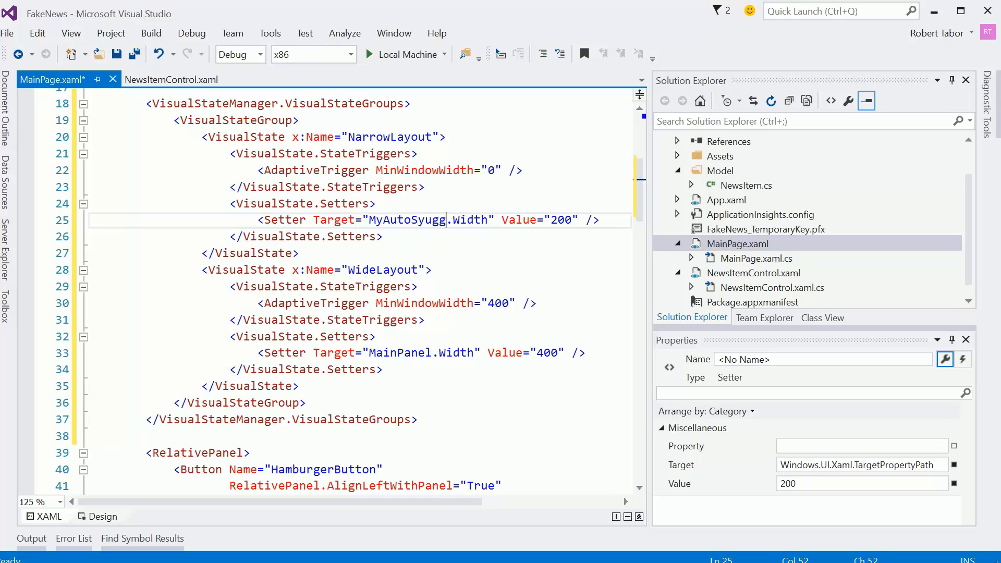
key(BackSpace)
key(BackSpace)
text(ggestB)
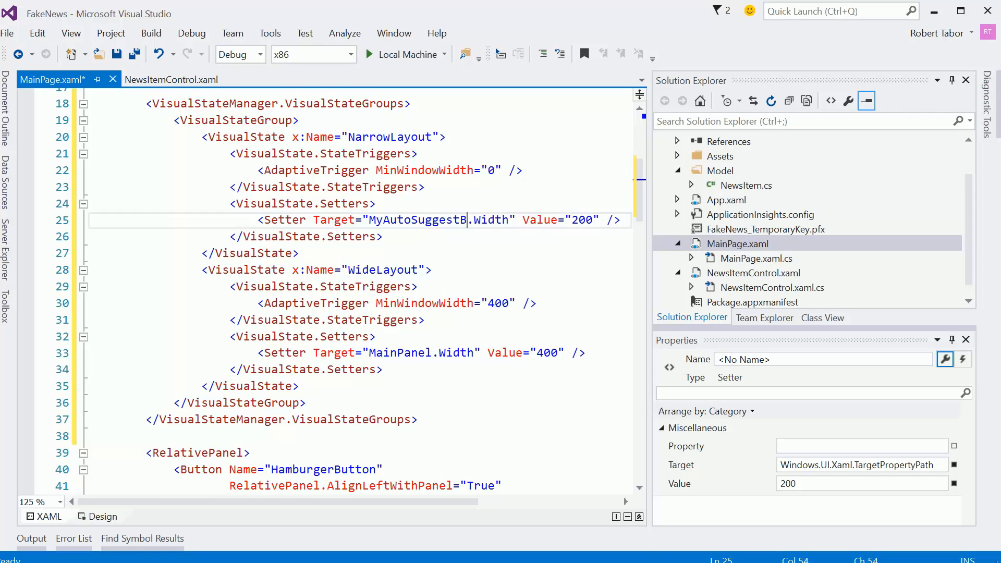
text(ox)
key(ctrl+shift+Right)
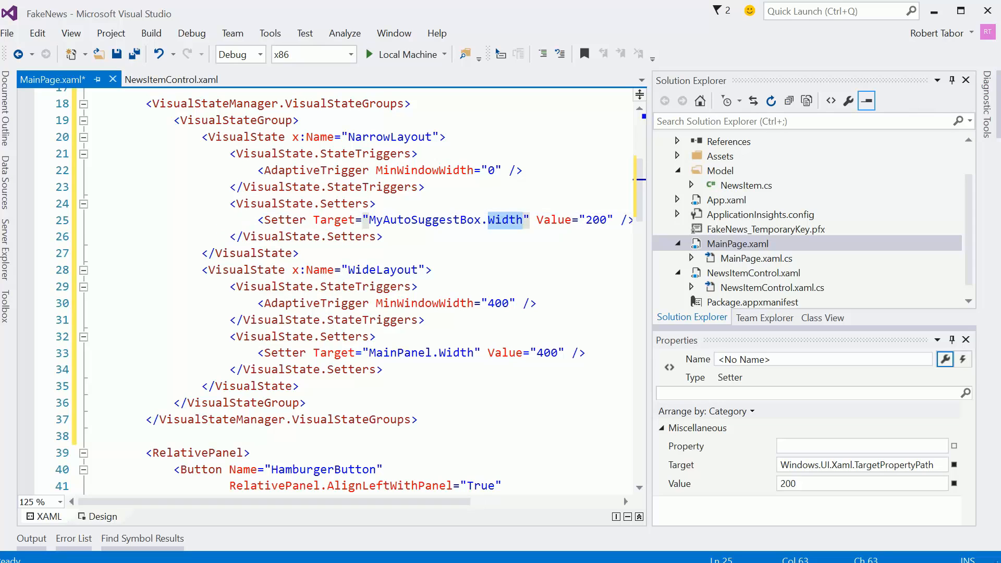
text(Visibility)
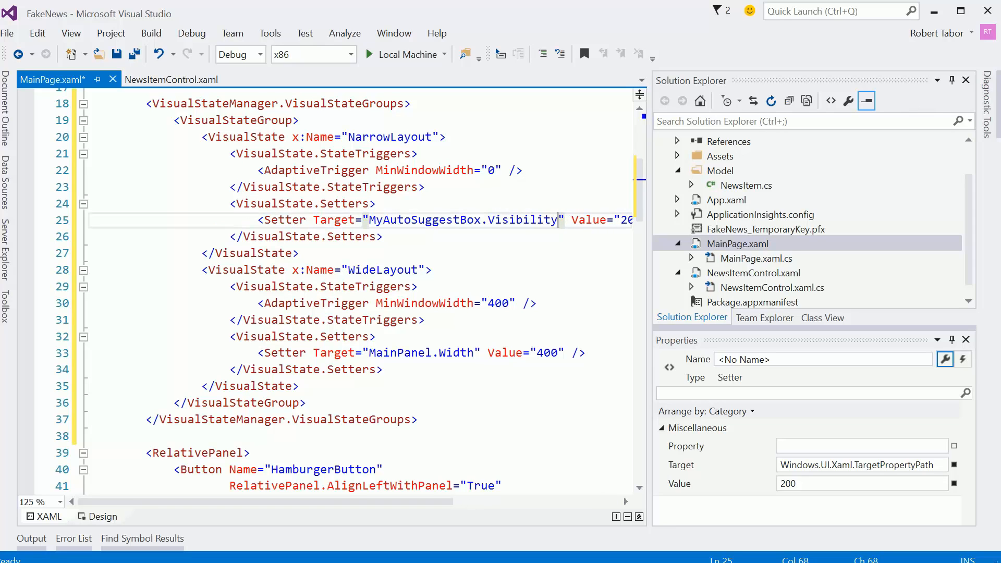
key(ctrl+Right)
key(ctrl+Right)
key(ctrl+Right)
key(ctrl+Right)
key(ctrl+shift+Left)
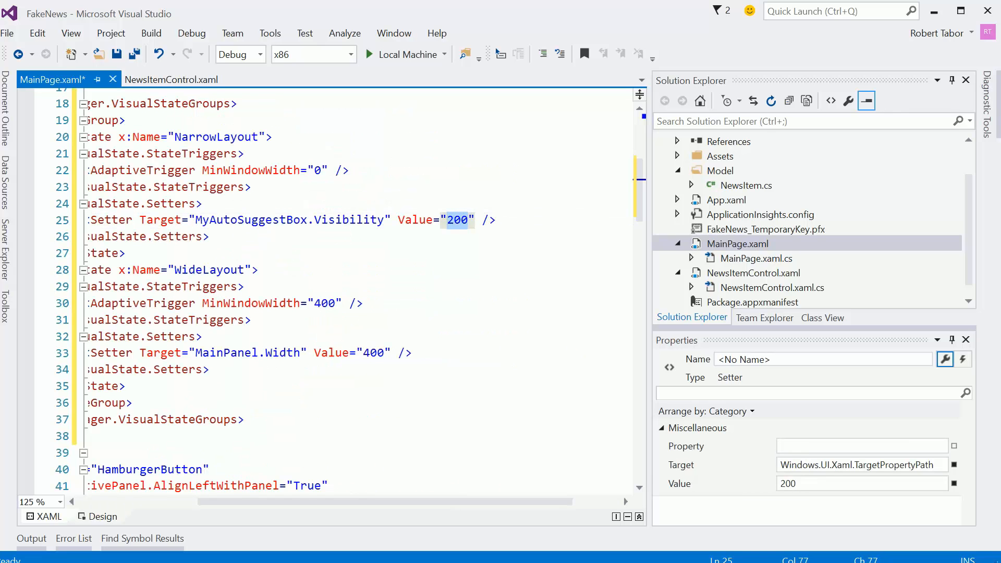
text(Collapsed)
Make the wide setter MyAutoSuggestBox.Visibility Visible and save all files.
key(Down)
key(Down)
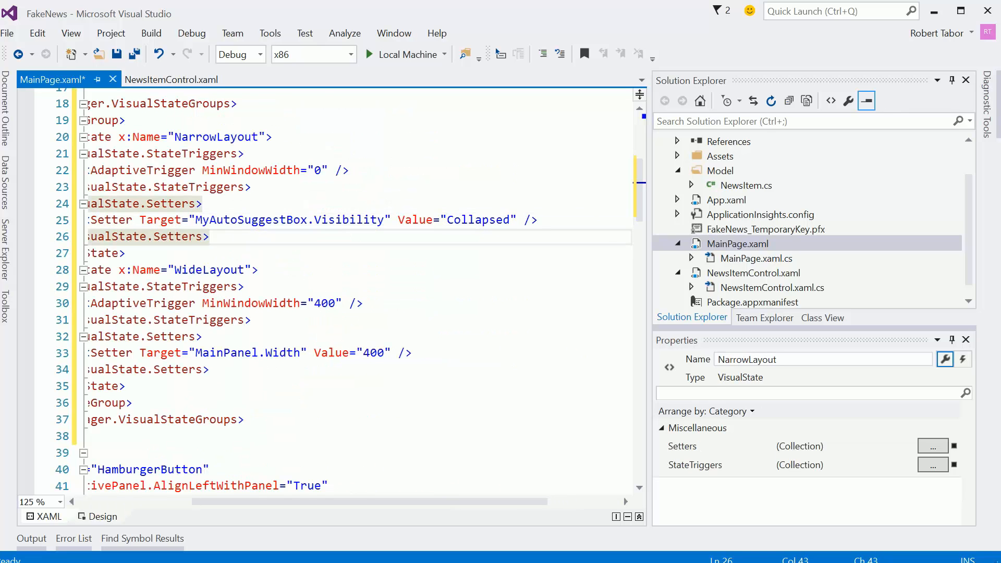
key(Home)
key(Down)
key(Down)
key(Down)
key(ctrl+Right)
key(ctrl+Right)
key(ctrl+Right)
key(ctrl+shift+Right)
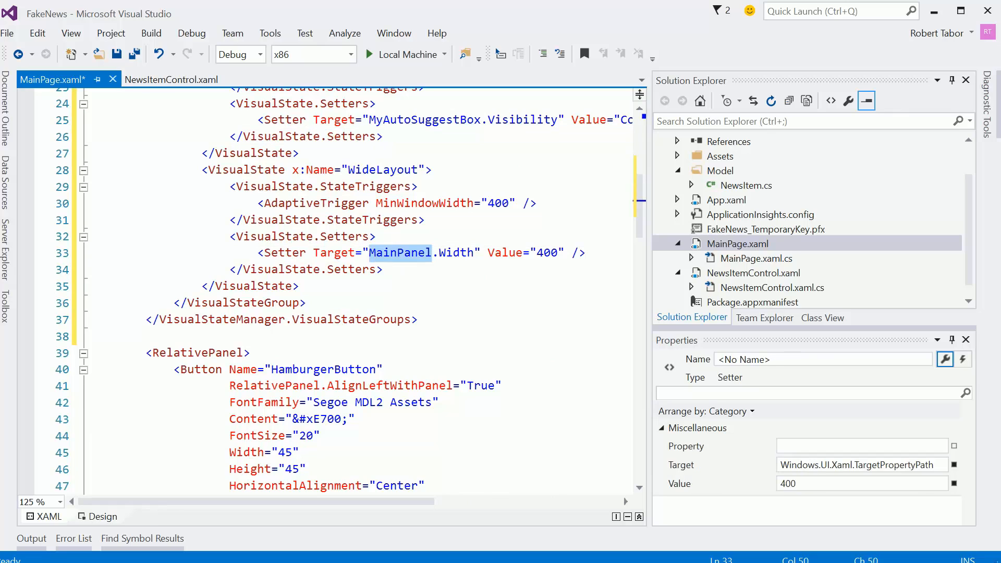
key(Up)
key(Up)
key(Up)
key(End)
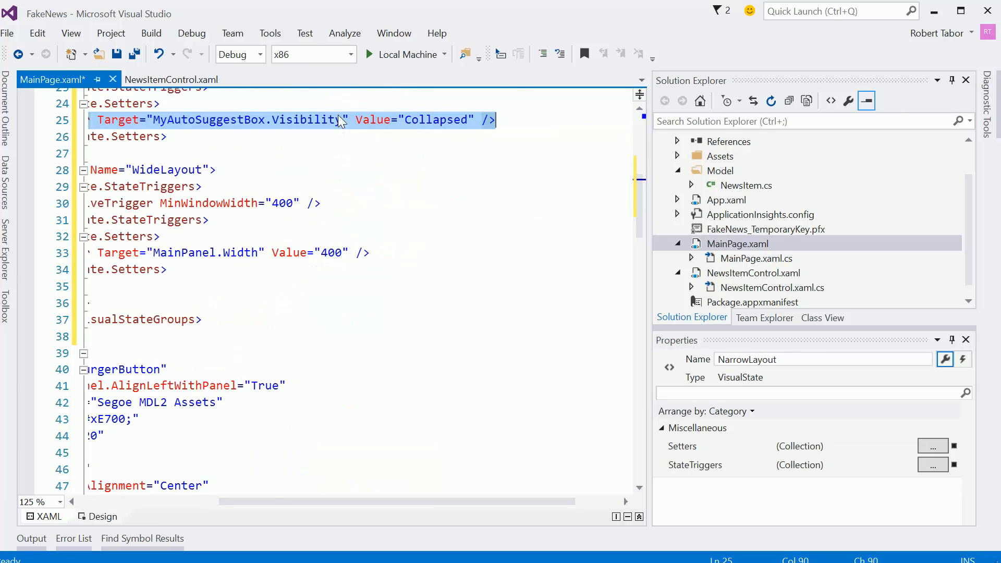
key(Down)
key(Down)
key(Down)
key(Down)
key(Home)
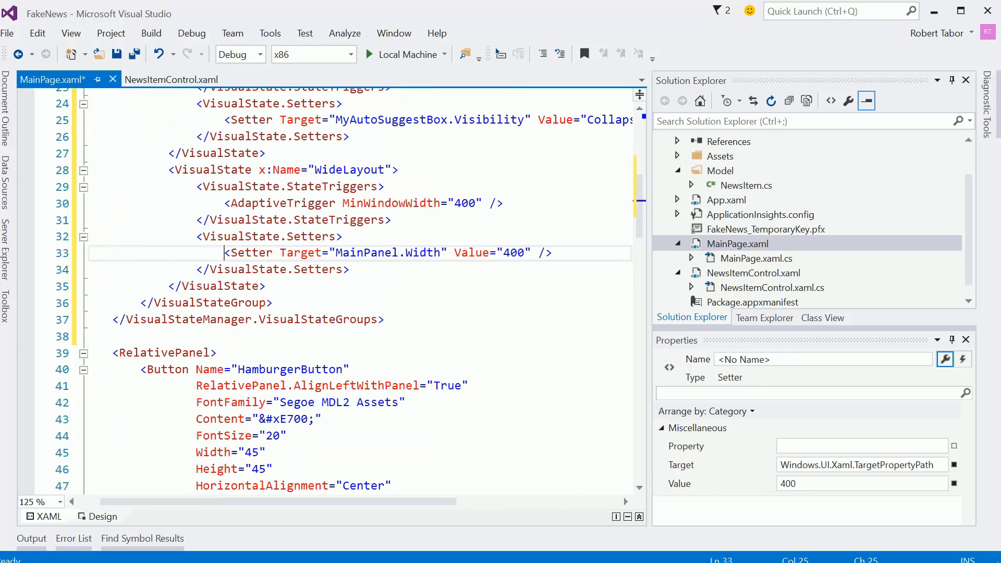
key(shift+End)
text(<Setter Target="MyAutoSuggestBox.Visibility" Value="Collapsed" />)
key(Left)
key(ctrl+shift+Left)
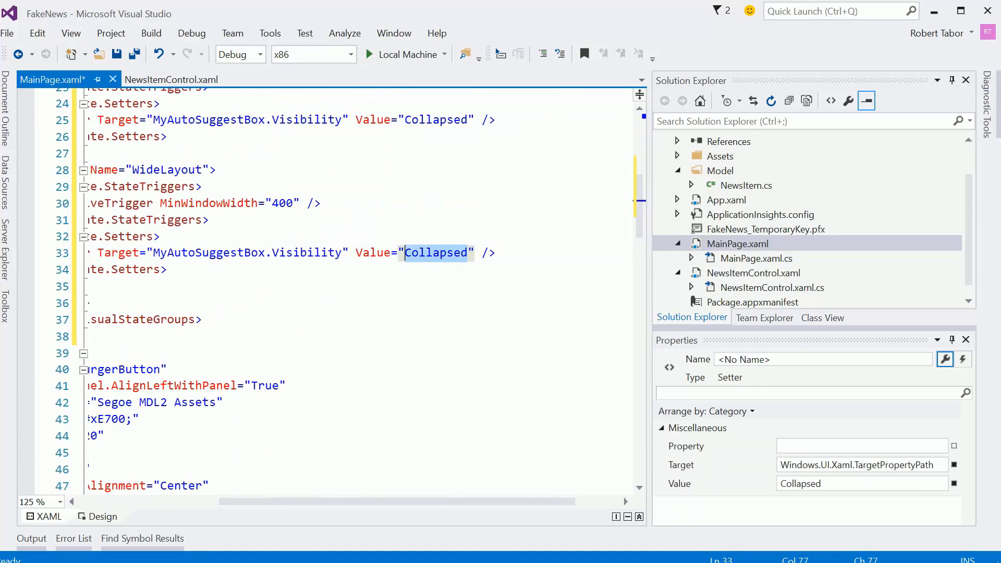
text(Visible)
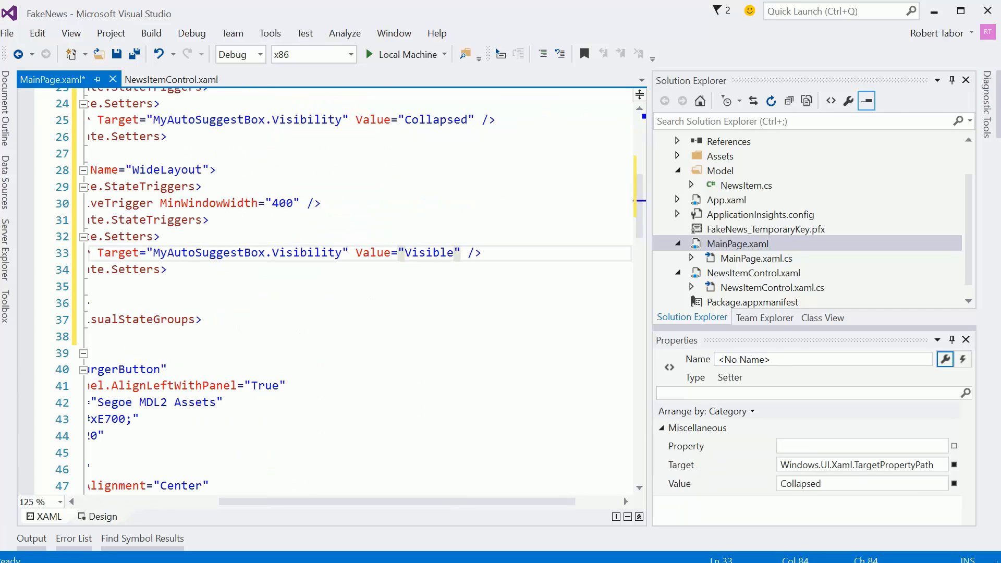
key(Home)
key(Down)
key(Down)
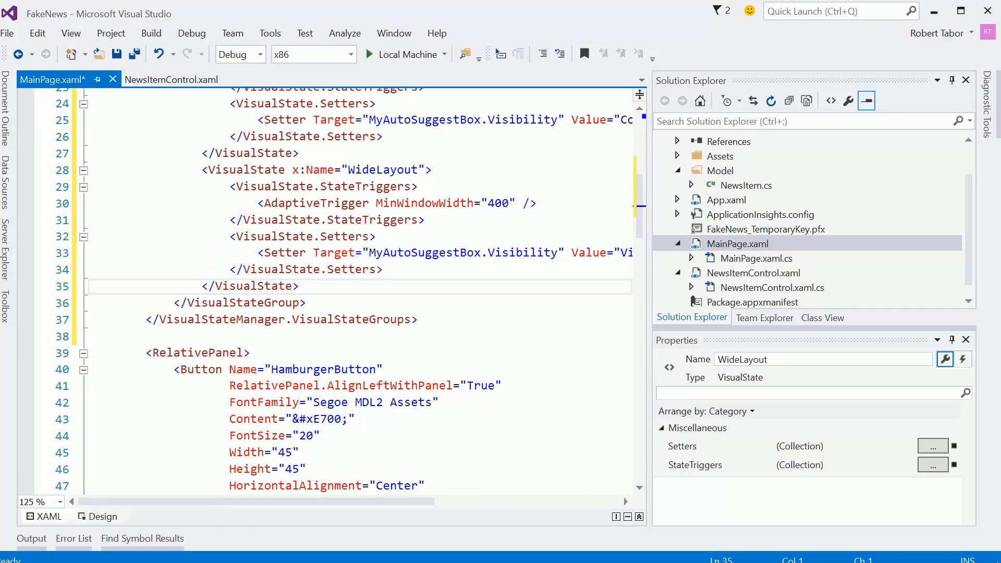
scroll(352, 235, up, 1)
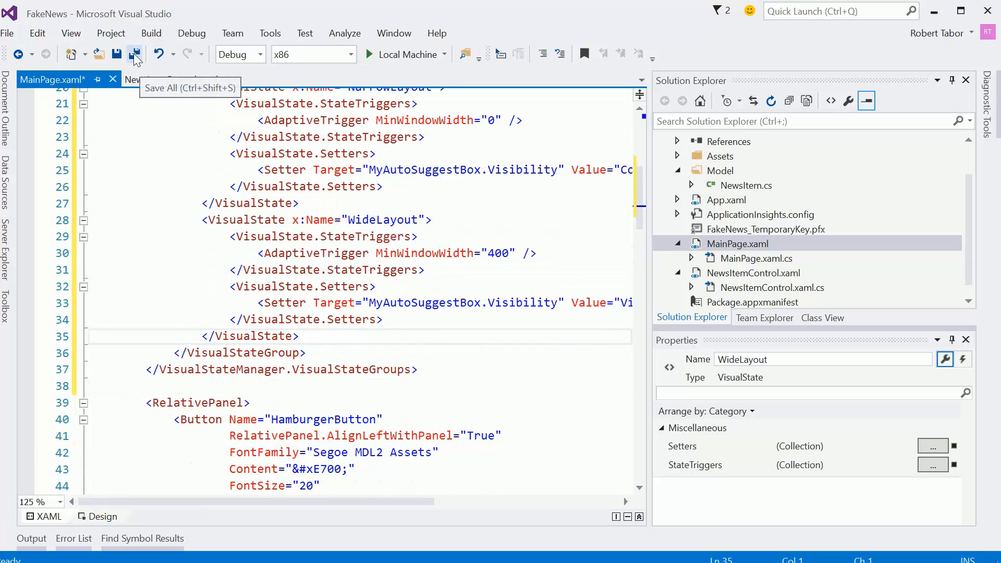
click(135, 54)
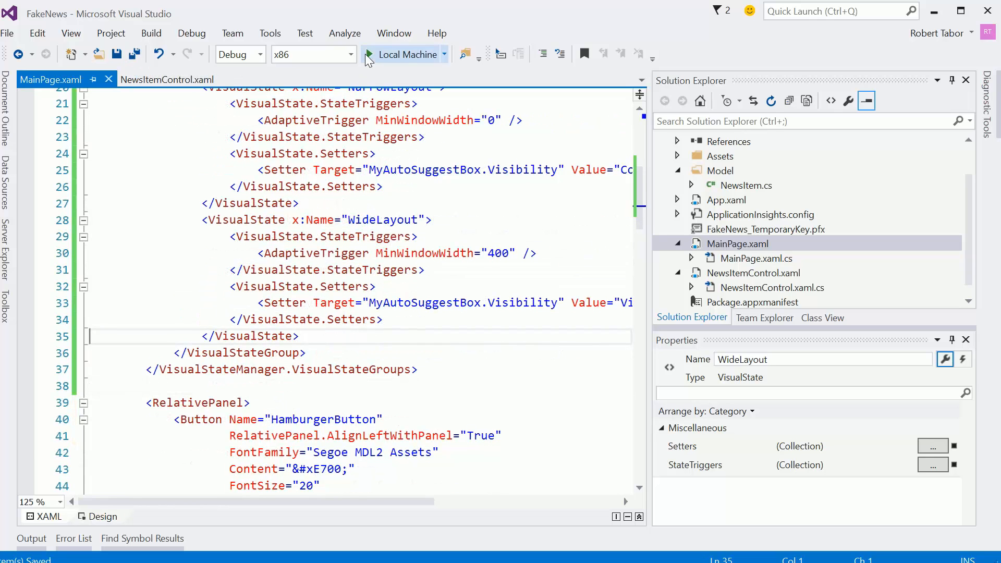
click(403, 54)
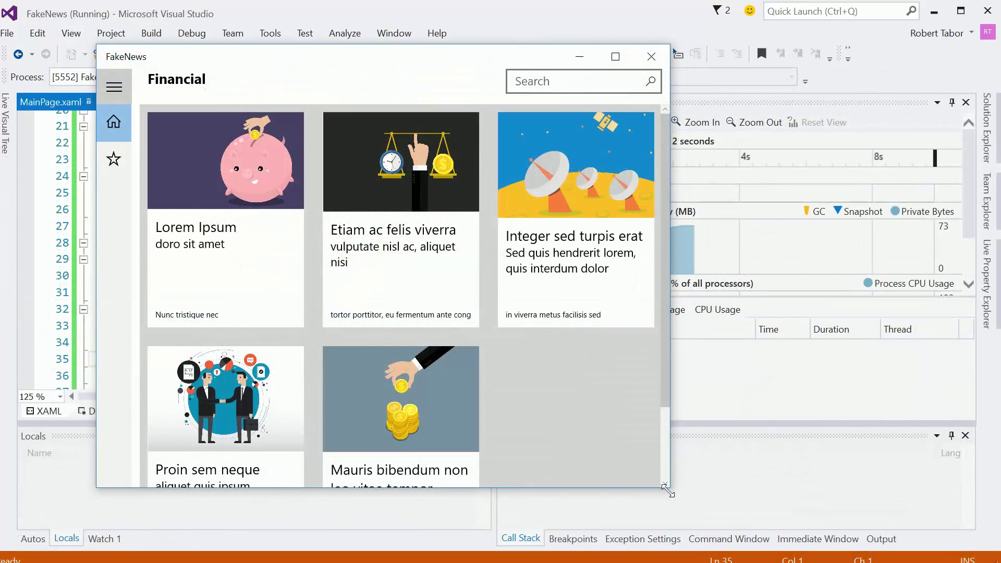
drag(667, 488, 871, 514)
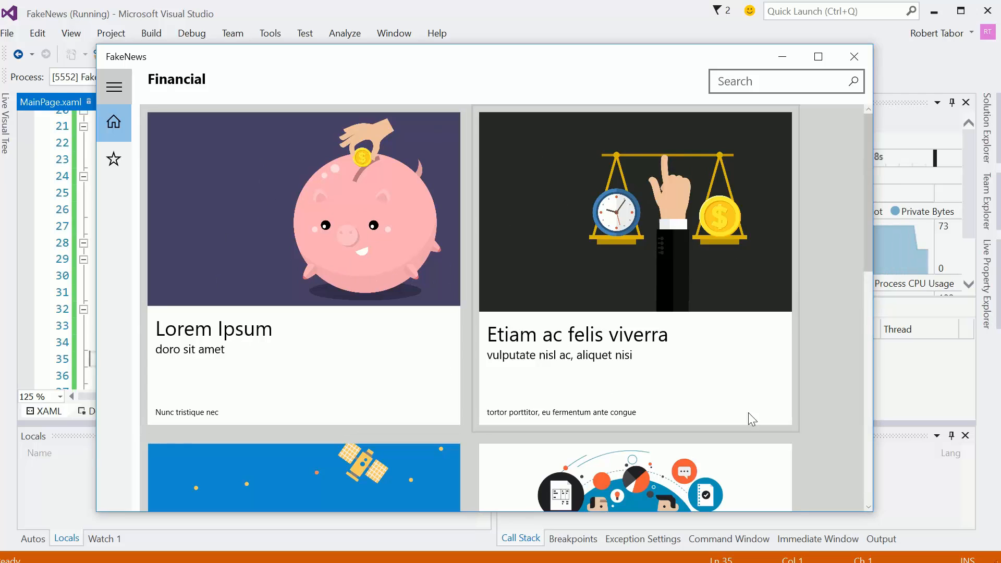
mouse_move(870, 515)
mouse_down()
mouse_move(467, 510)
mouse_move(586, 509)
mouse_move(544, 481)
mouse_move(602, 481)
mouse_up()
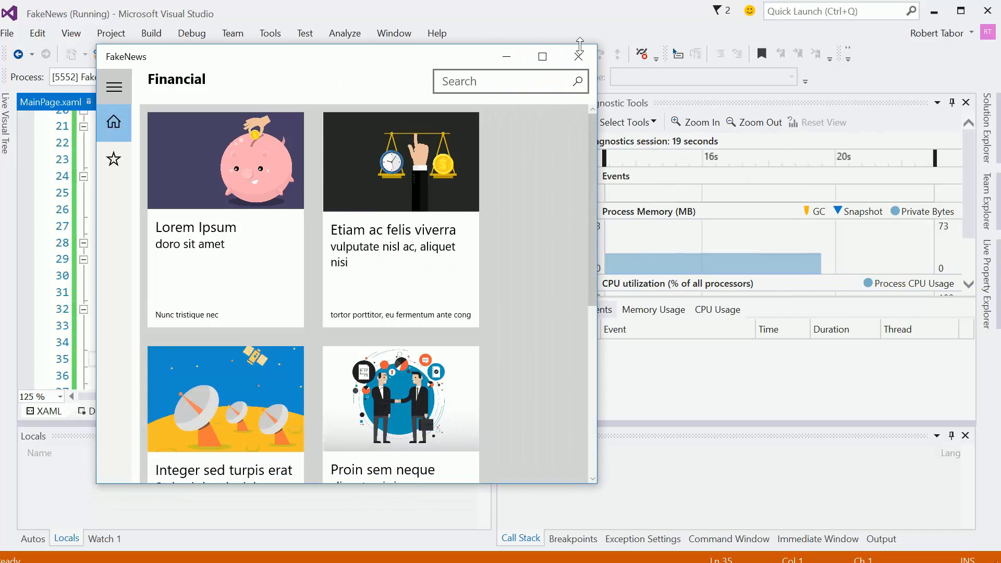
click(580, 57)
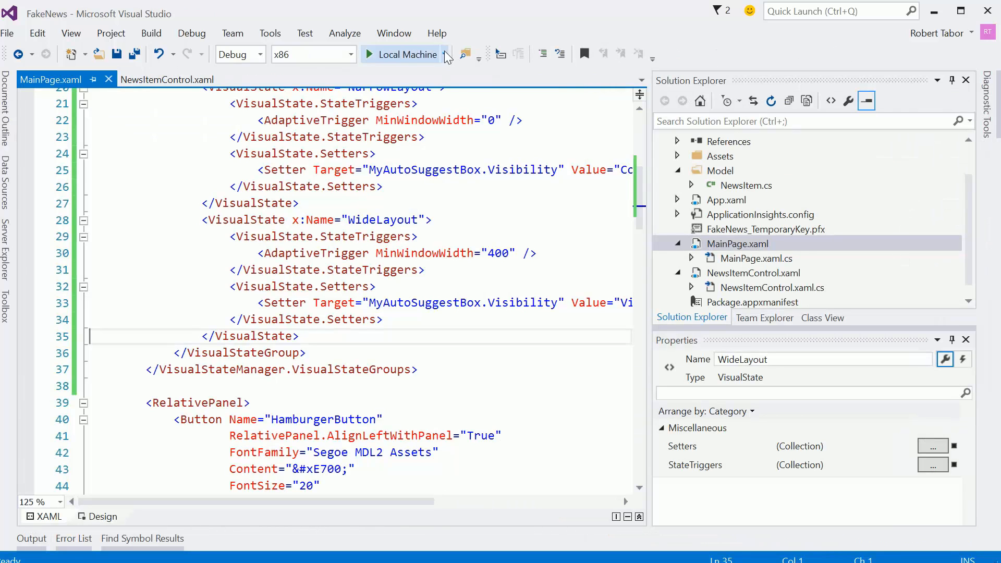
Run FakeNews on the Mobile Emulator 10.0.10240.0 WVGA 4 inch target.
click(443, 54)
click(444, 153)
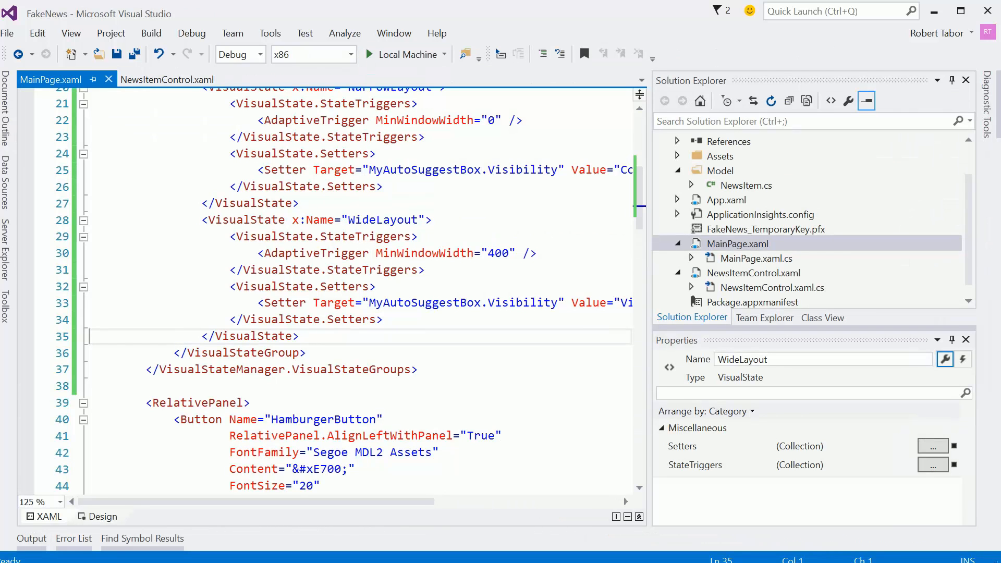
click(372, 53)
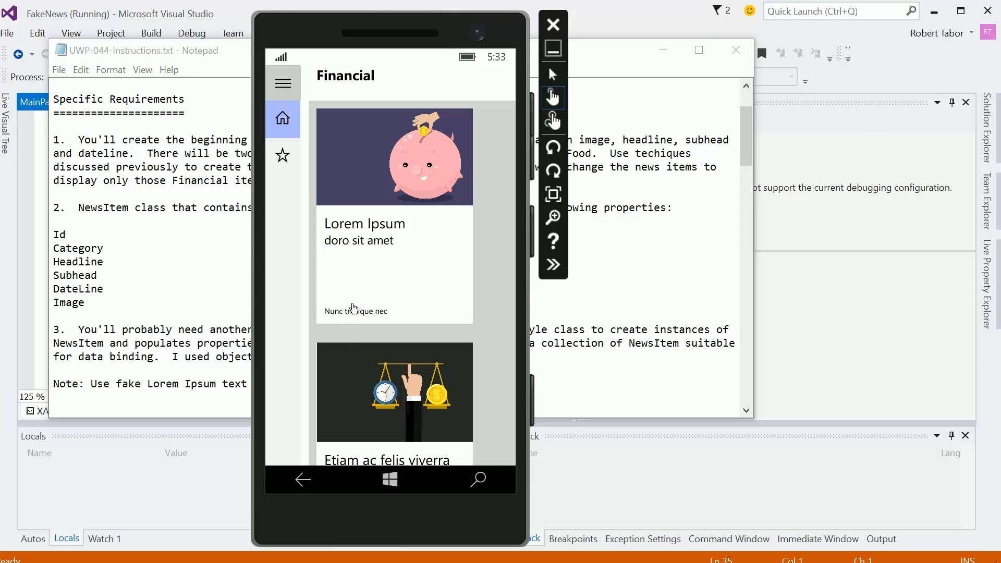
Toggle the hamburger navigation pane, then close the emulator to stop debugging.
click(283, 83)
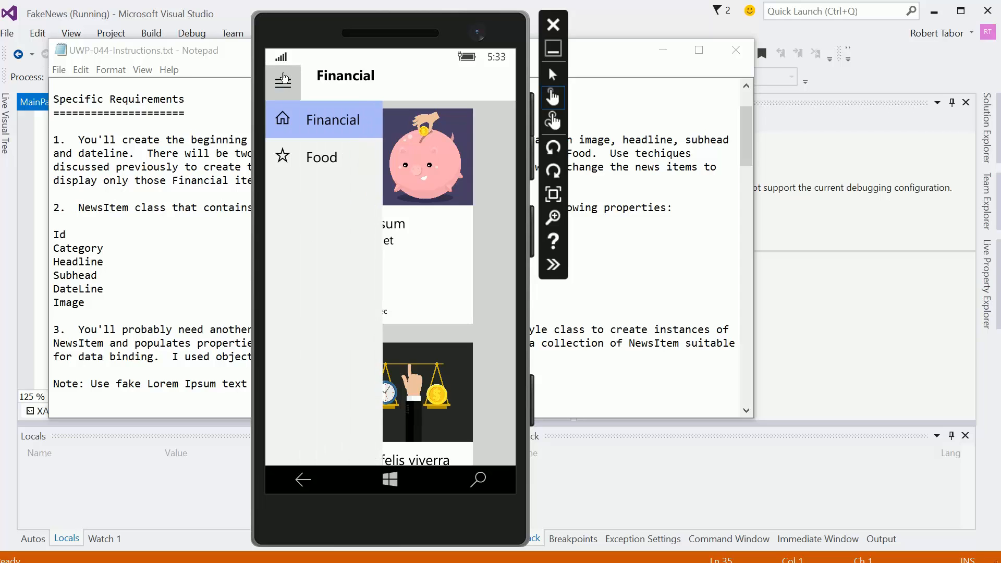
click(283, 80)
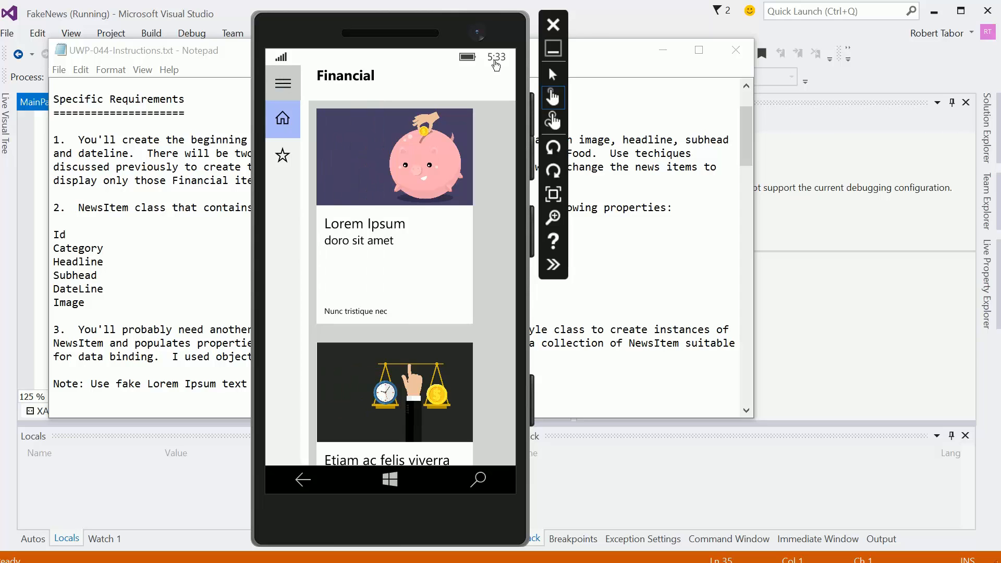
click(552, 27)
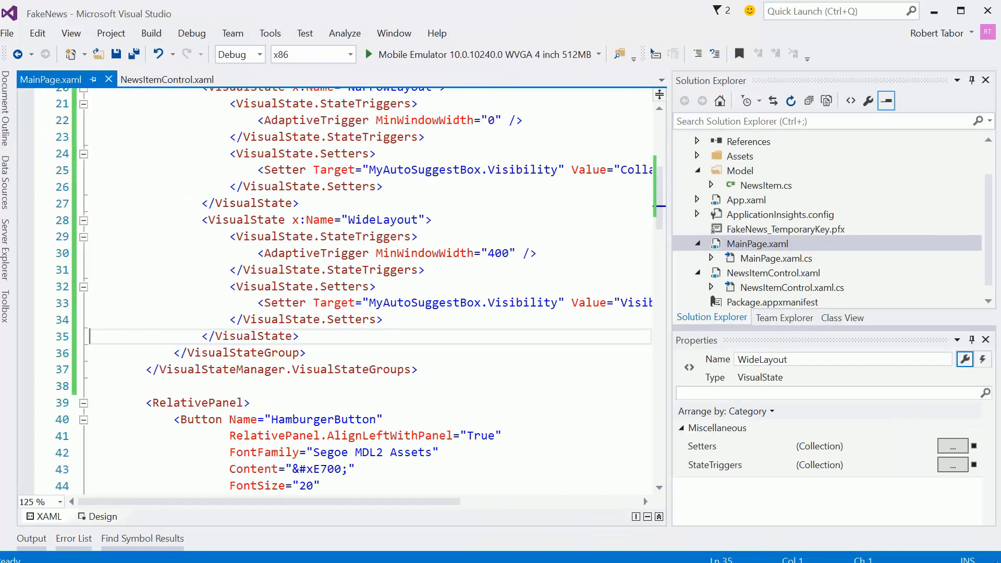
Set TitleTextBlock Margin to 20,10,0,0 and save MainPage.xaml.
click(362, 169)
scroll(362, 235, up, 6)
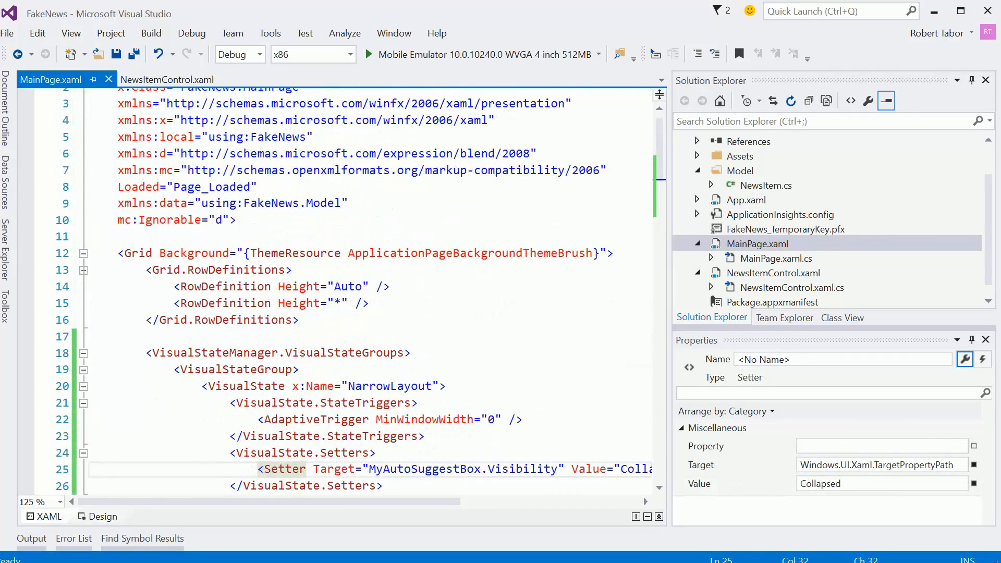
scroll(361, 313, down, 4)
scroll(362, 313, down, 4)
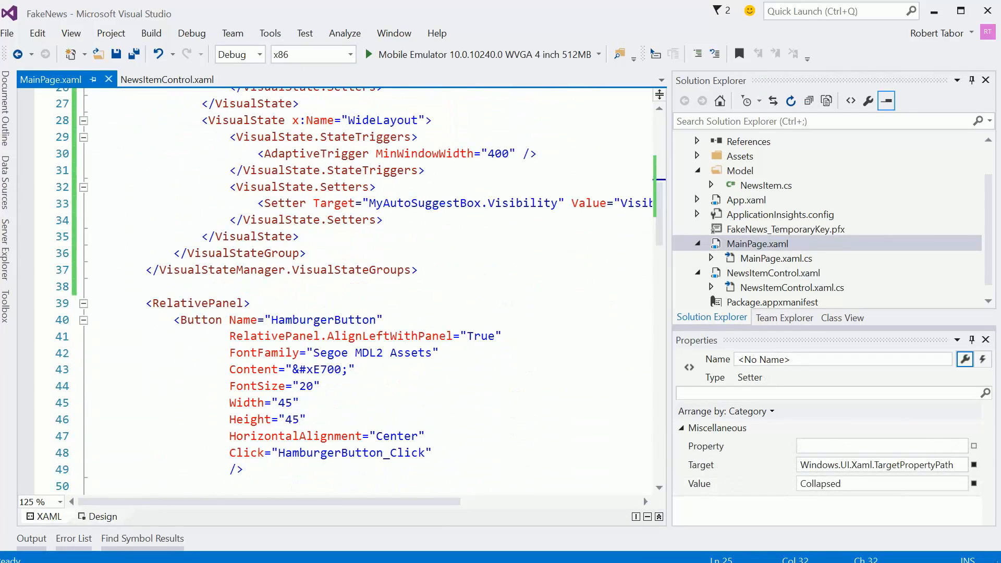
scroll(362, 313, down, 4)
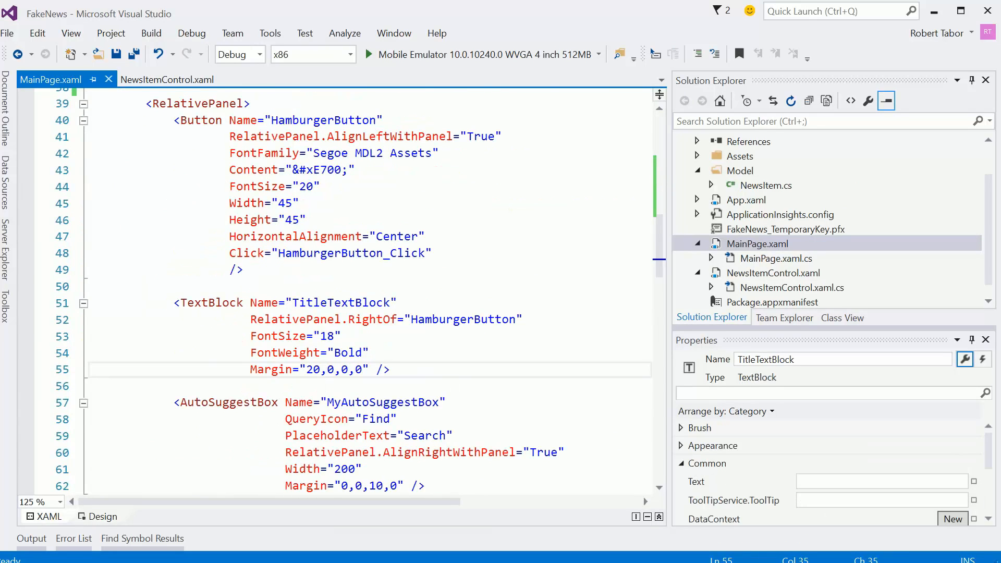
text(1)
key(Down)
key(Down)
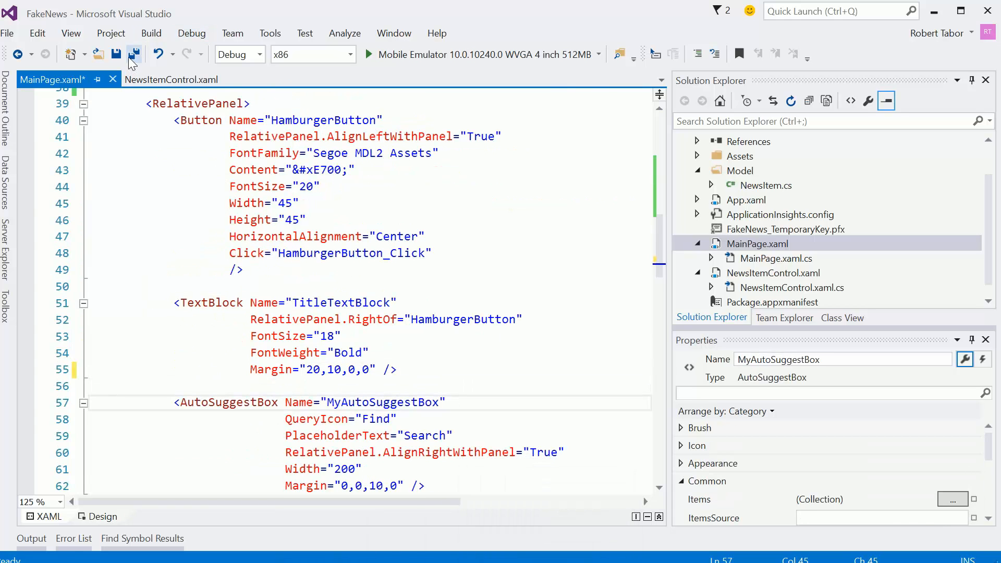
click(133, 54)
scroll(480, 266, down, 2)
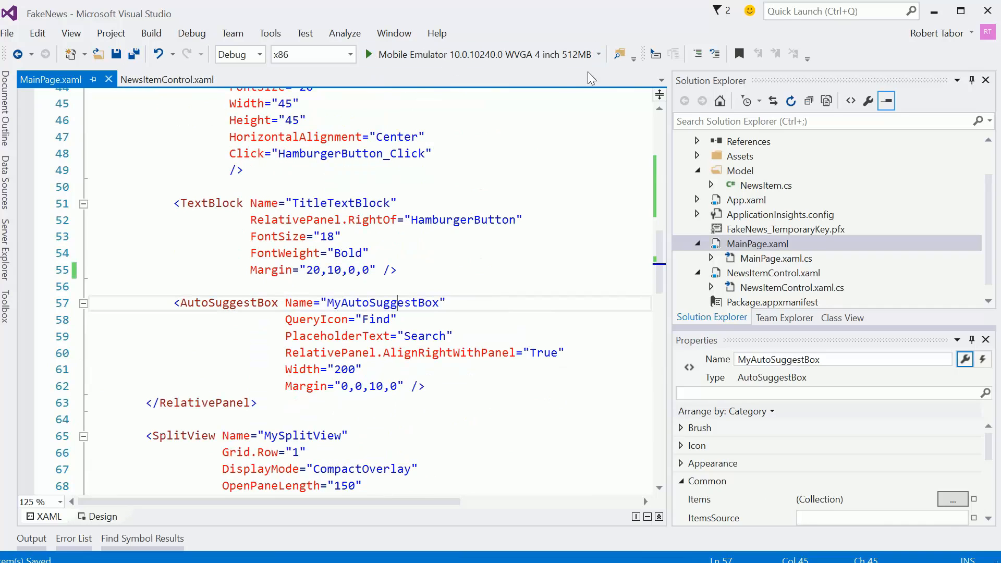
click(598, 54)
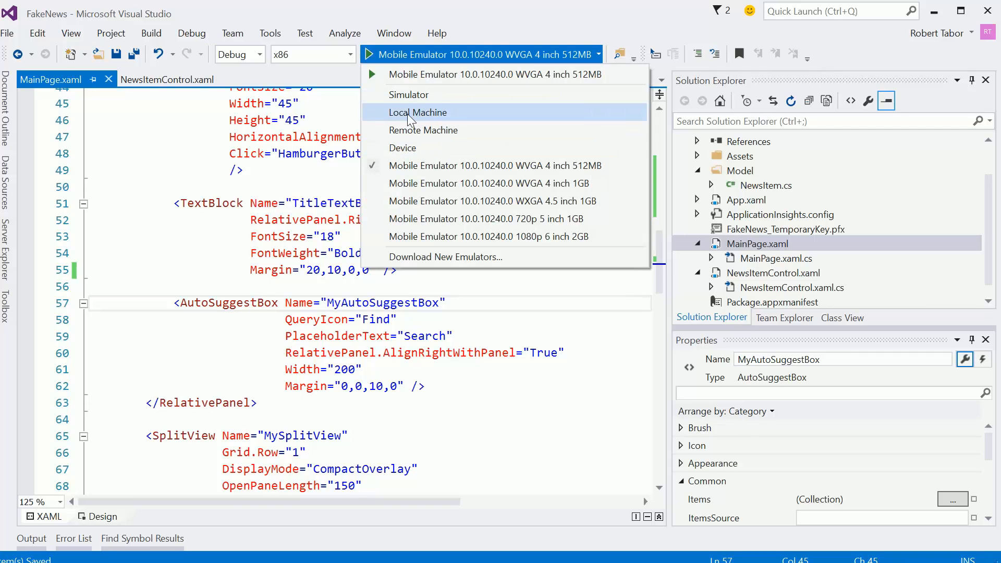
Run FakeNews on the Local Machine, then close the app and stop debugging.
click(409, 116)
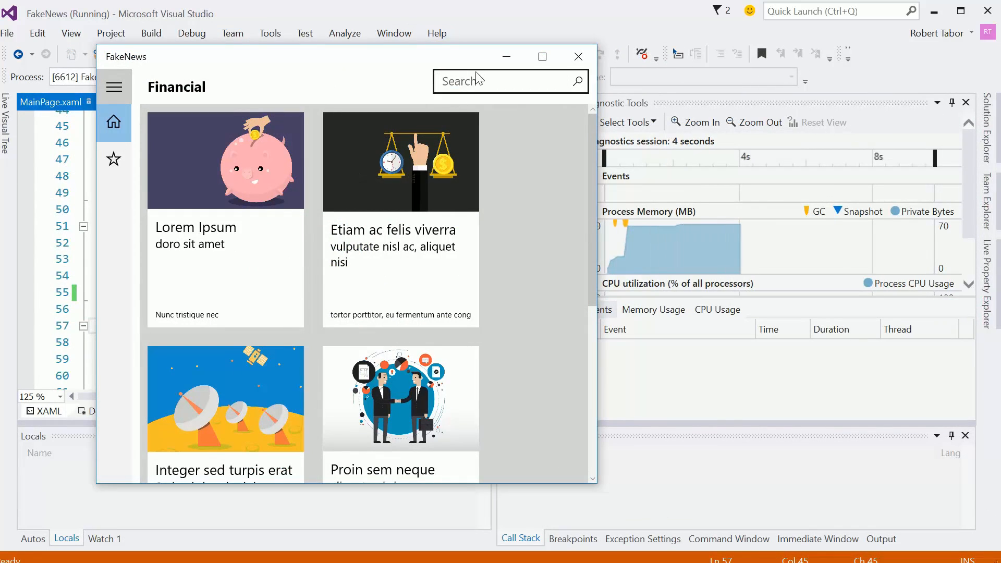
click(576, 56)
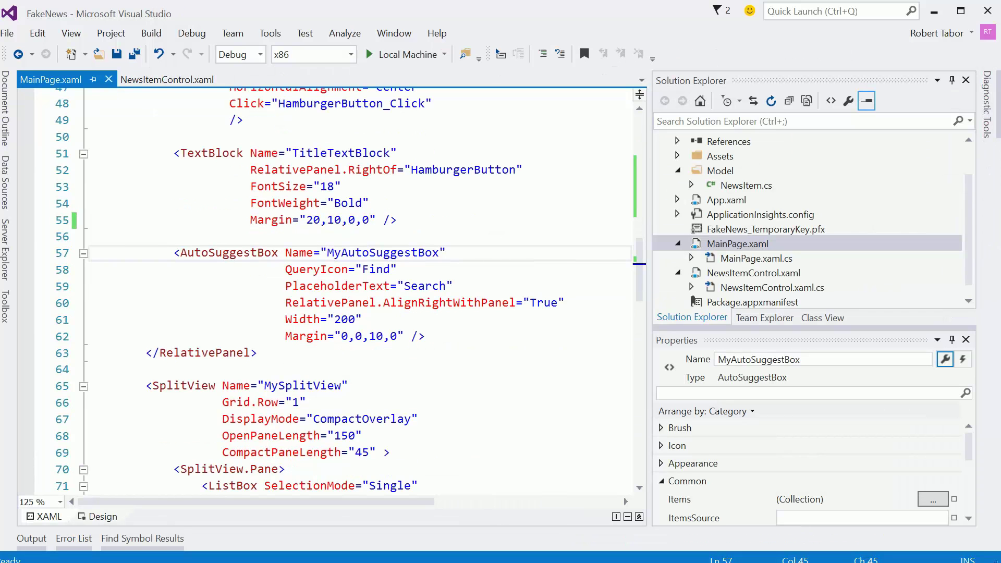
click(356, 335)
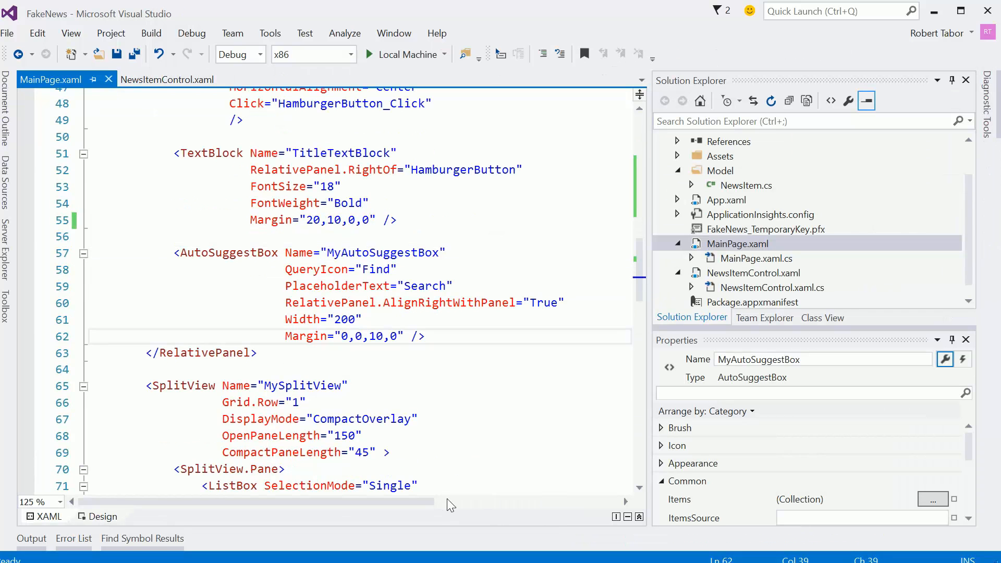
text(5)
Set MyAutoSuggestBox Margin to 0,5,10,0, rerun the app, and bring the instructions forward.
key(Down)
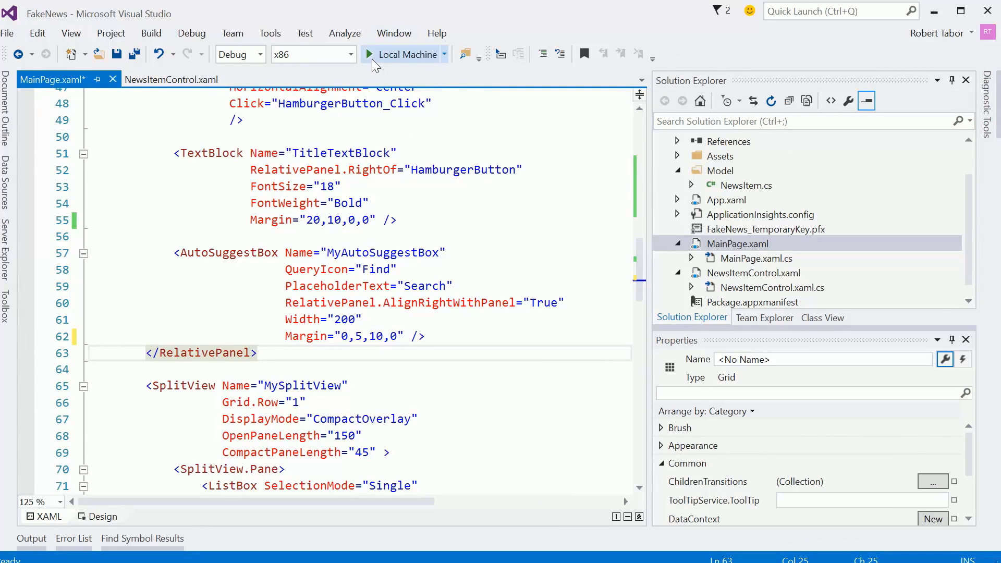
click(373, 57)
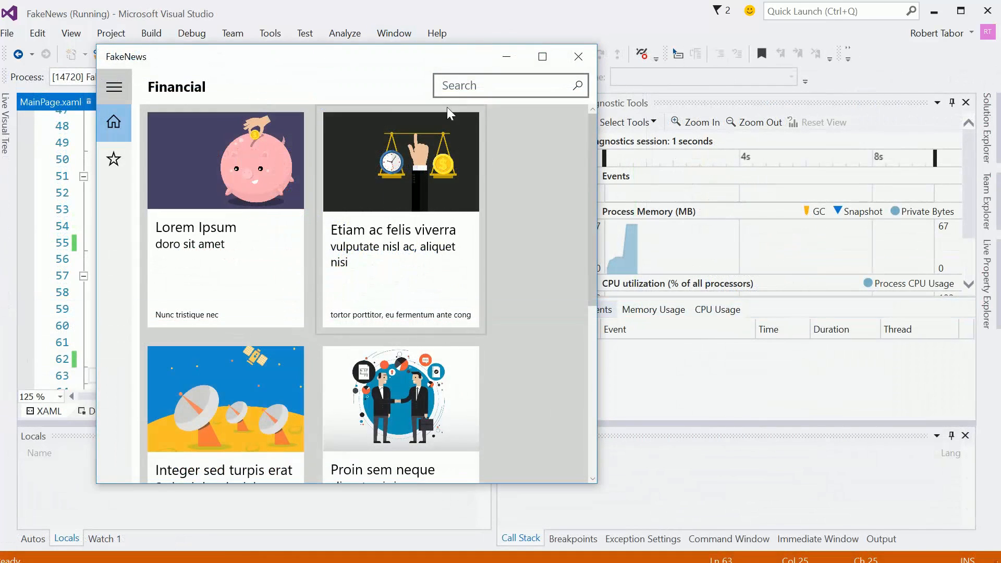
scroll(349, 316, down, 3)
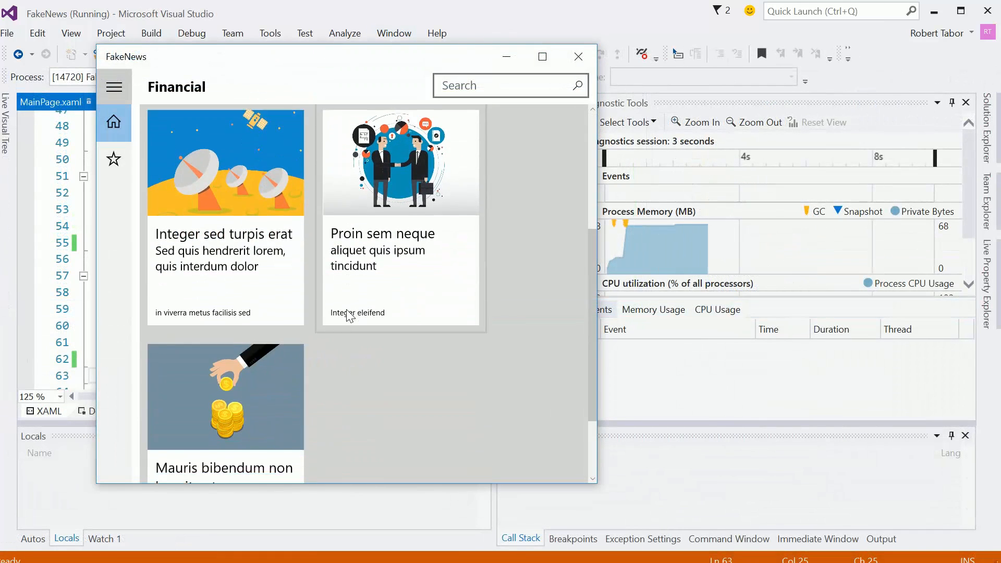
scroll(350, 316, down, 3)
scroll(270, 415, down, 2)
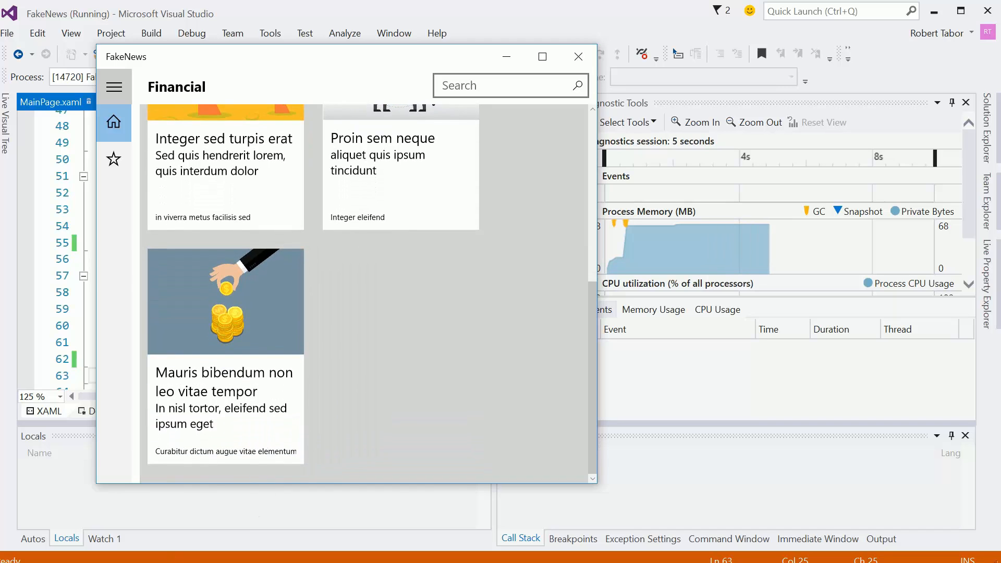
click(87, 508)
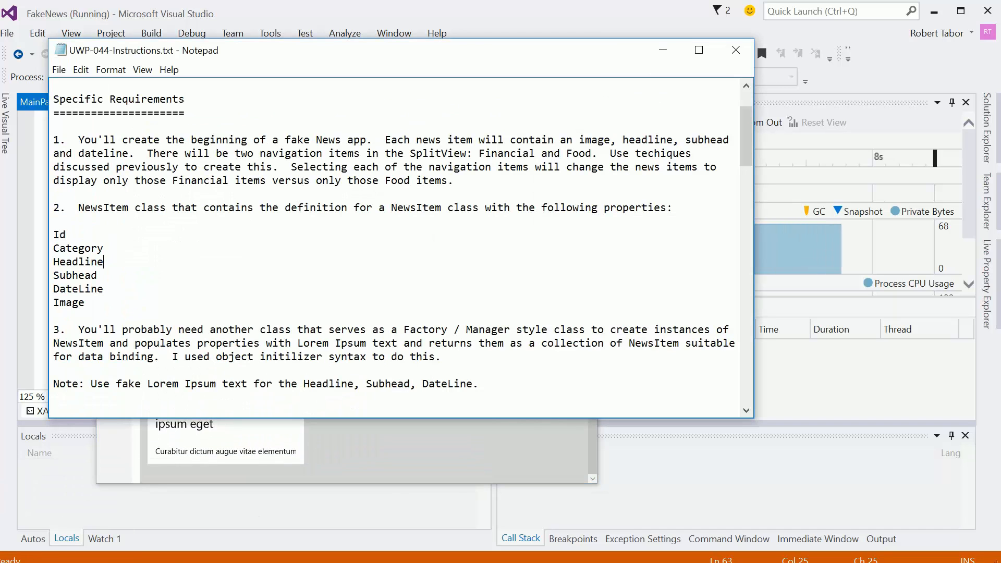
Review the UWP-044 requirements (SplitView, DateLine, fake text, filtering) and close the instructions file.
drag(91, 153, 189, 167)
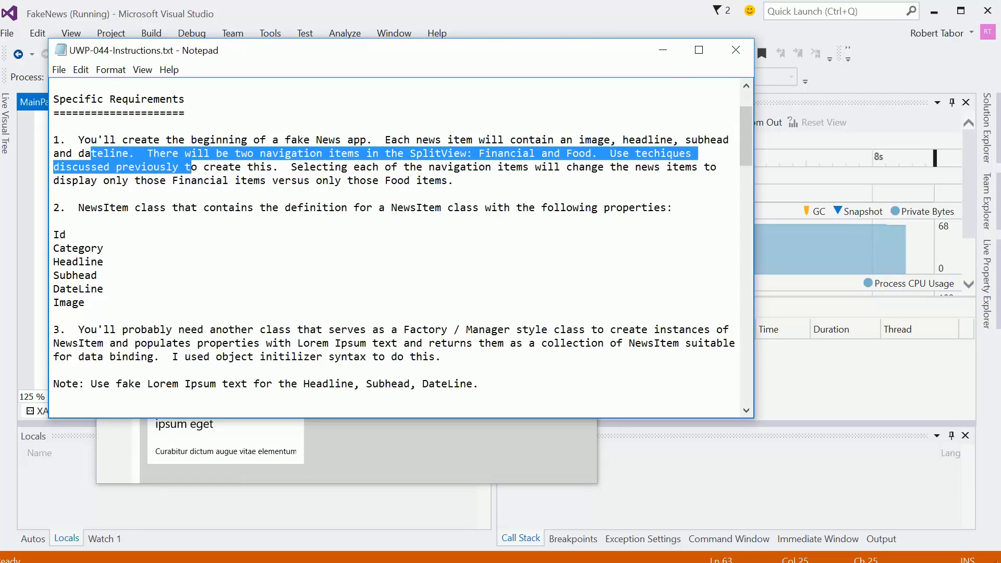
double_click(78, 289)
scroll(313, 273, down, 2)
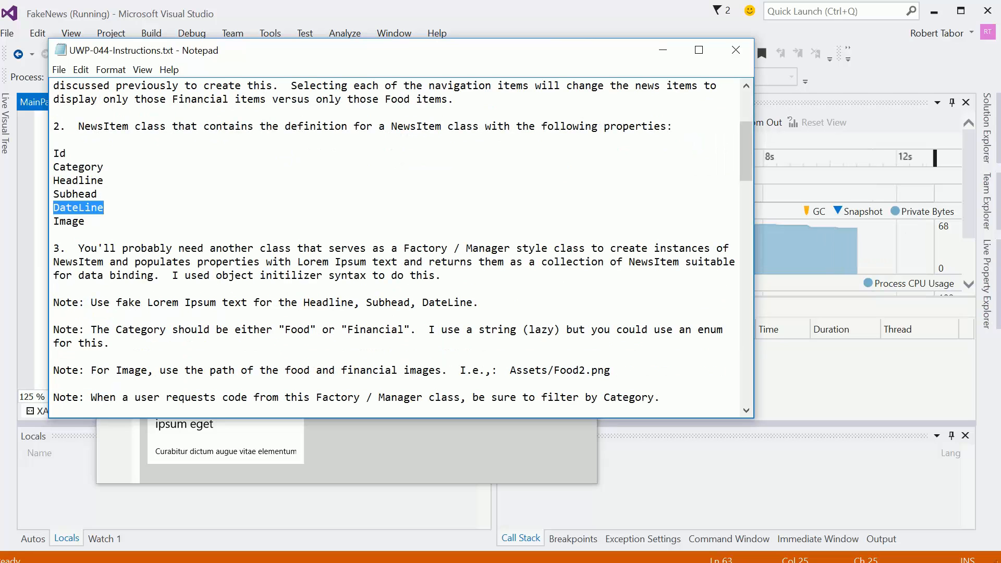
drag(128, 247, 153, 275)
scroll(312, 274, down, 2)
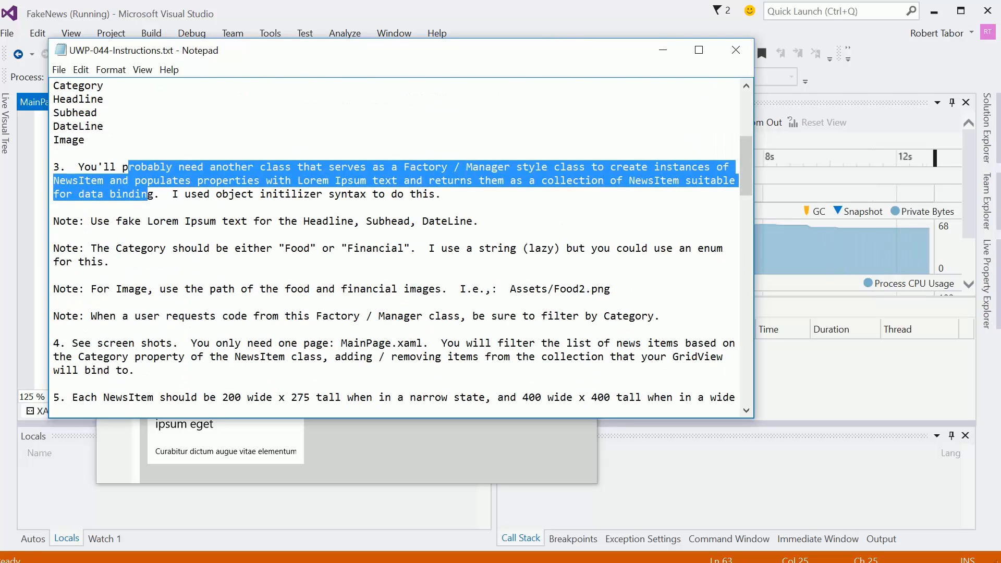
scroll(313, 235, down, 1)
click(96, 180)
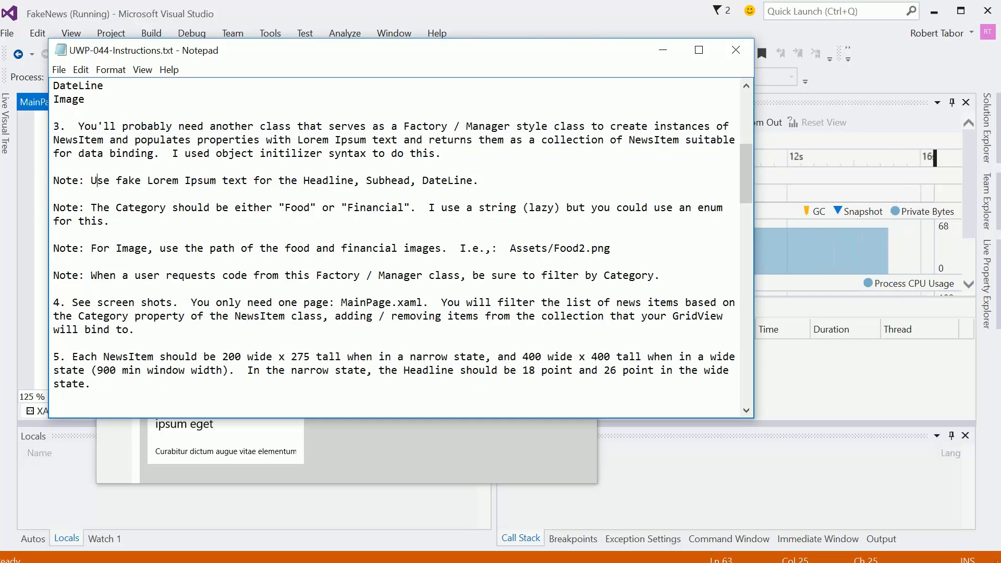
drag(96, 179, 657, 275)
scroll(313, 235, down, 2)
drag(84, 221, 90, 248)
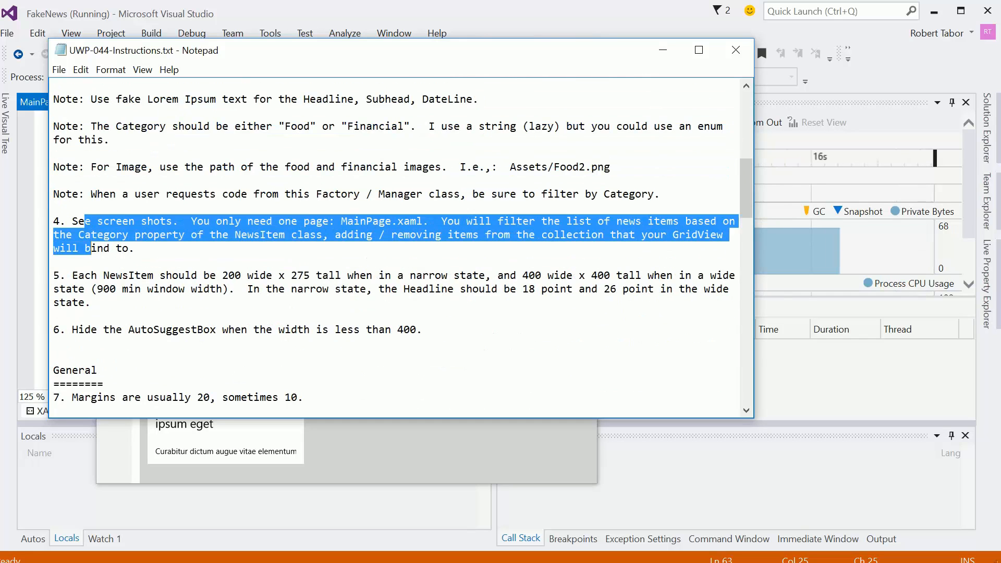
click(110, 276)
scroll(313, 273, down, 1)
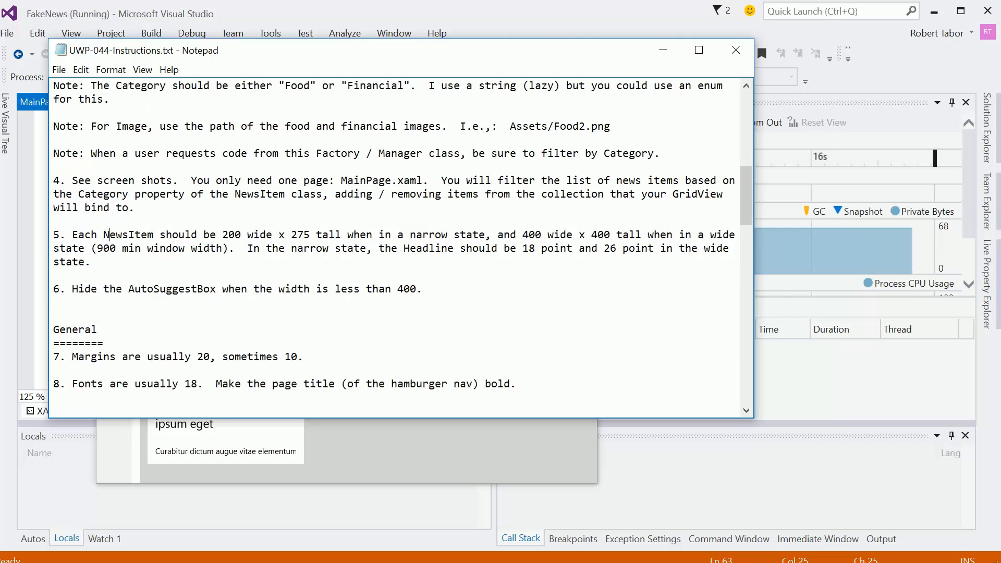
mouse_move(103, 235)
mouse_down()
mouse_move(91, 261)
mouse_move(149, 288)
mouse_up()
scroll(313, 274, down, 3)
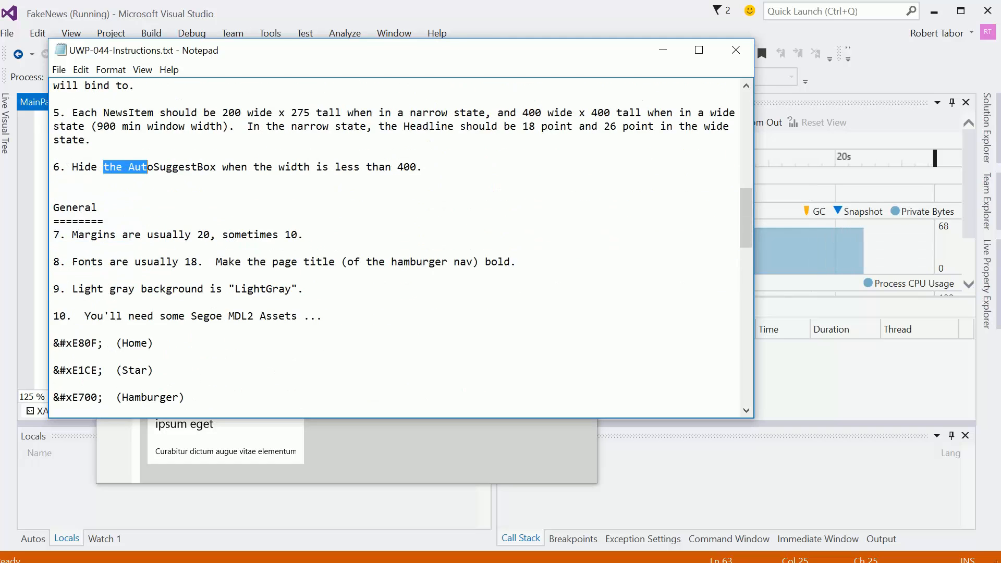
scroll(313, 235, down, 3)
scroll(313, 235, down, 3)
scroll(313, 235, down, 3)
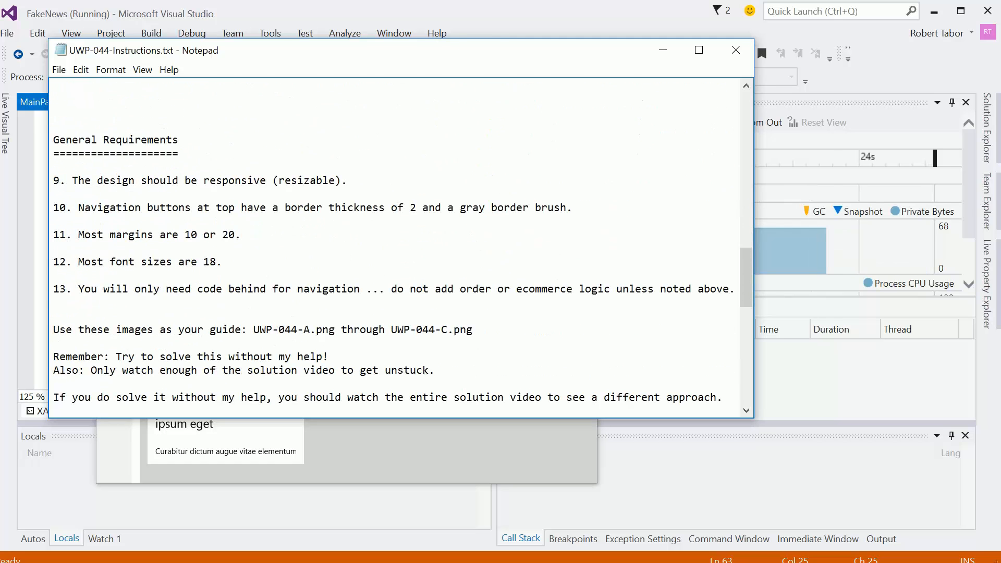
scroll(312, 235, down, 2)
scroll(313, 235, down, 1)
scroll(313, 235, up, 3)
scroll(313, 235, up, 3)
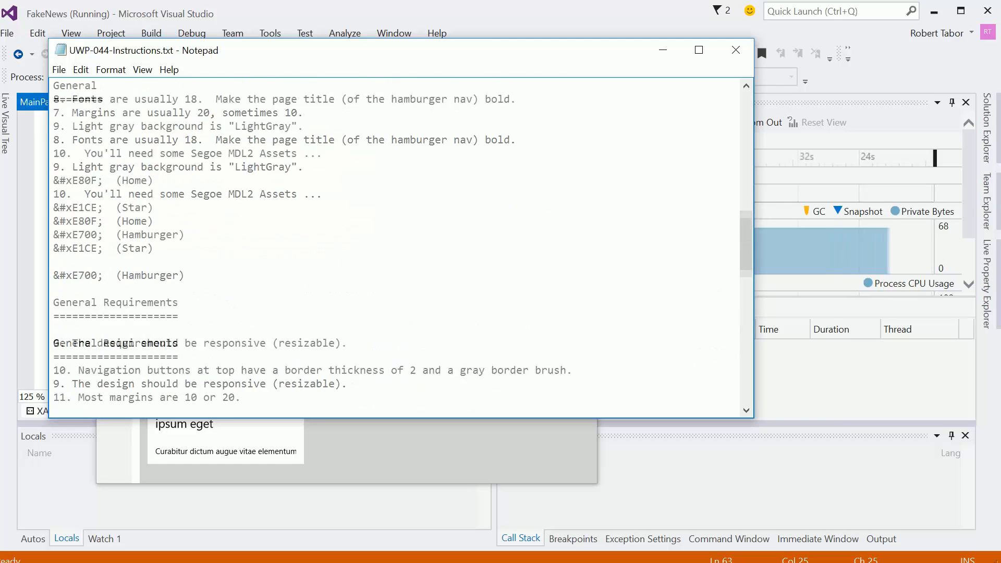
scroll(312, 234, up, 2)
scroll(313, 234, down, 3)
scroll(313, 235, down, 6)
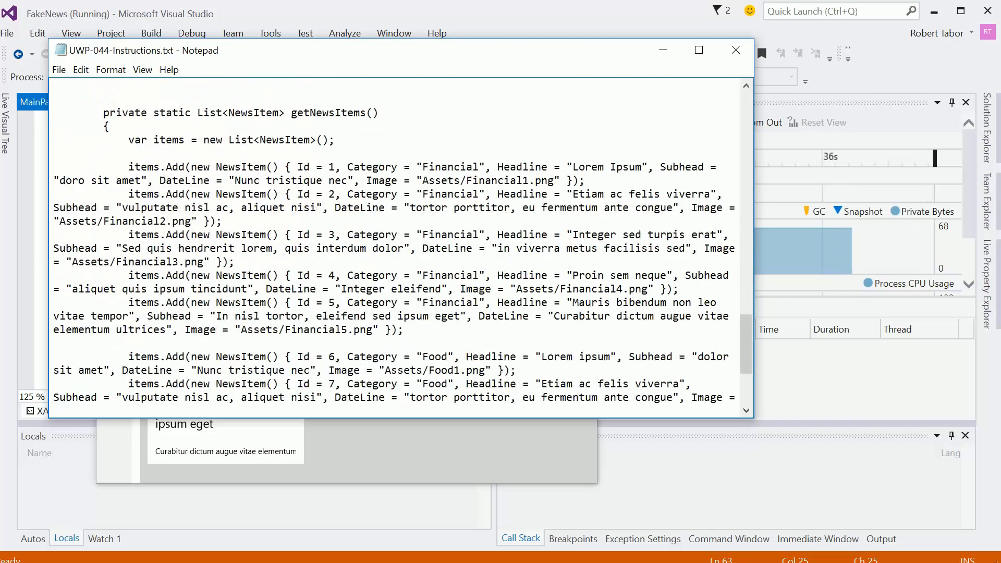
scroll(313, 235, up, 1)
scroll(313, 235, up, 2)
scroll(314, 235, up, 1)
scroll(313, 235, down, 3)
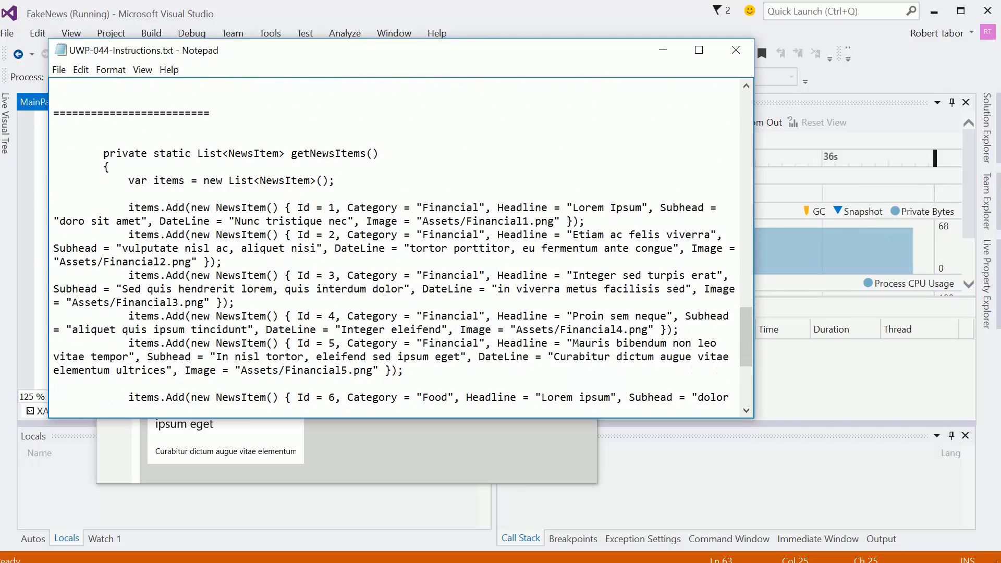
scroll(313, 235, up, 3)
click(735, 50)
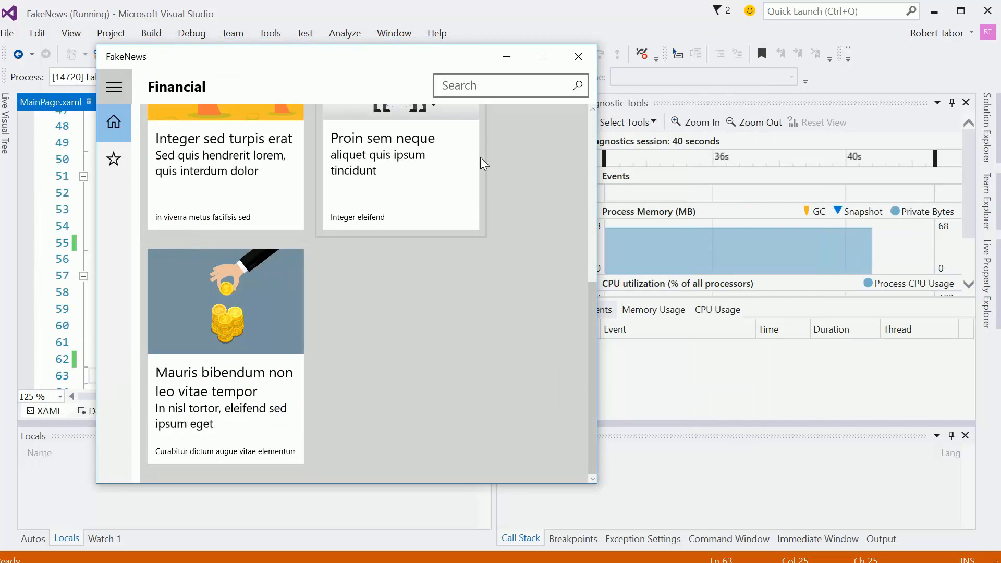
Close the running FakeNews window to return to the MainPage.xaml markup.
click(578, 56)
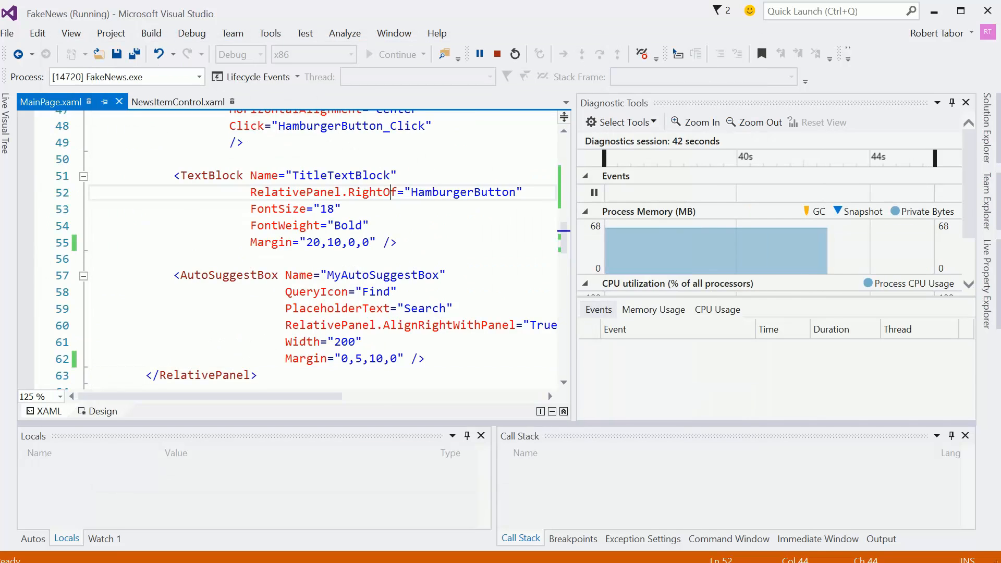